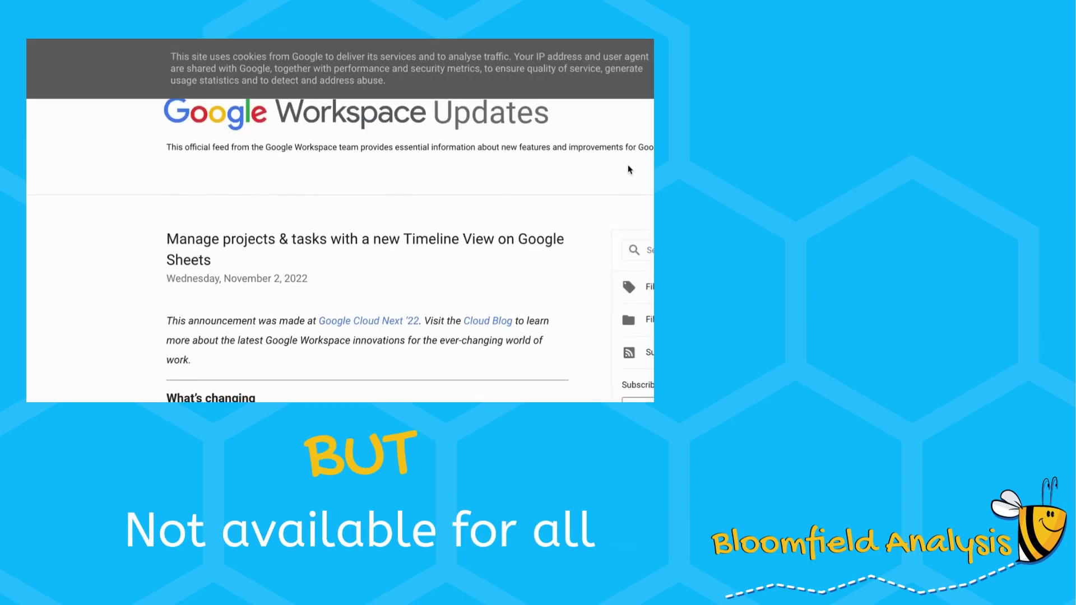
# Step: Read the Google Workspace Updates article about the new Timeline View in Google Sheets, including its demo images
pyautogui.scroll(-2, 628, 169)
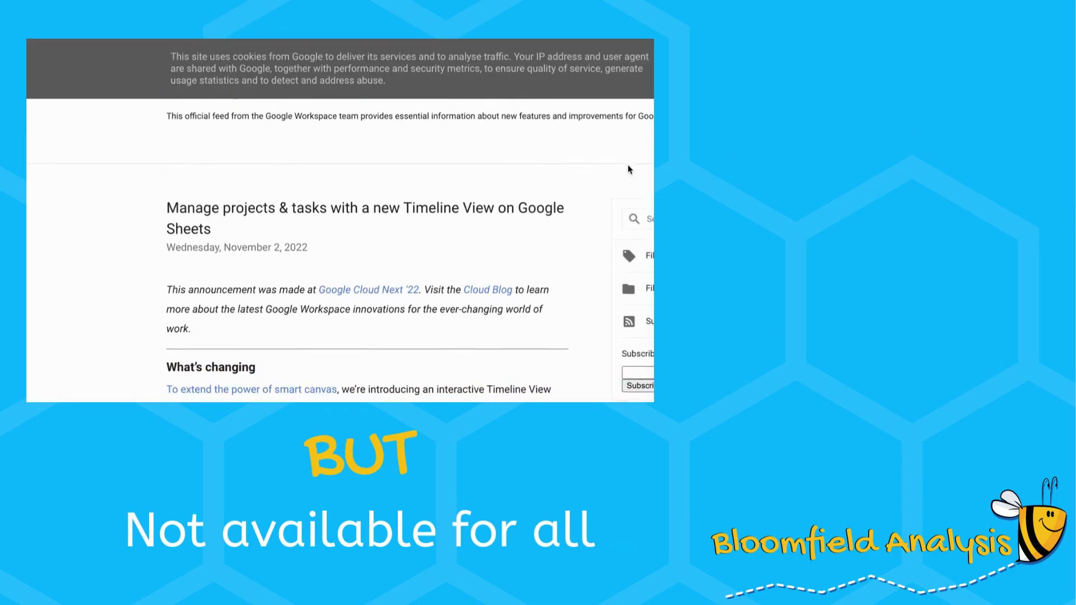
pyautogui.scroll(-3, 628, 169)
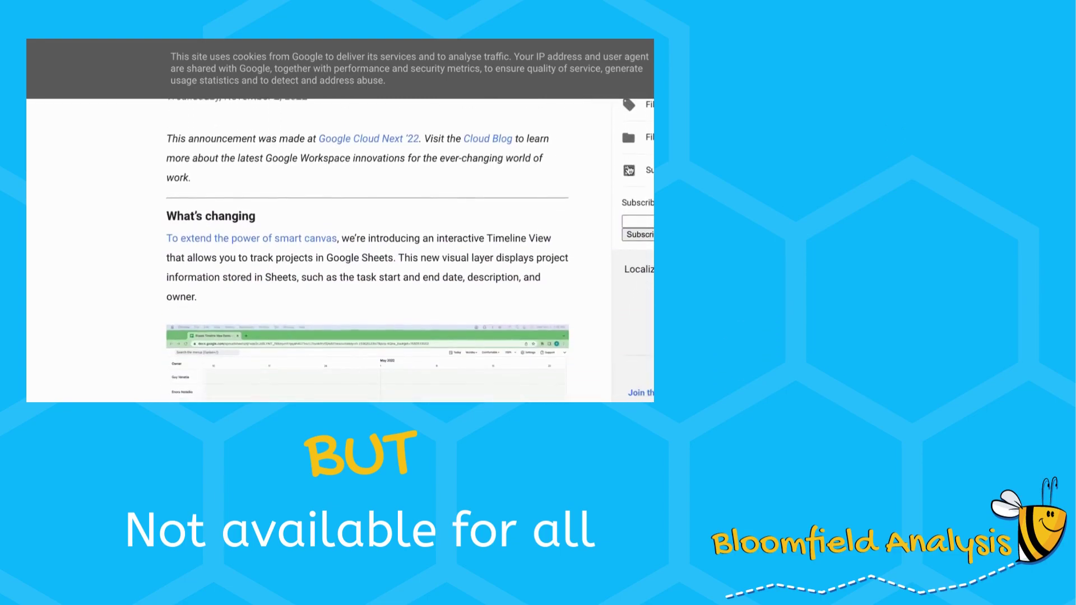
pyautogui.scroll(-3, 628, 169)
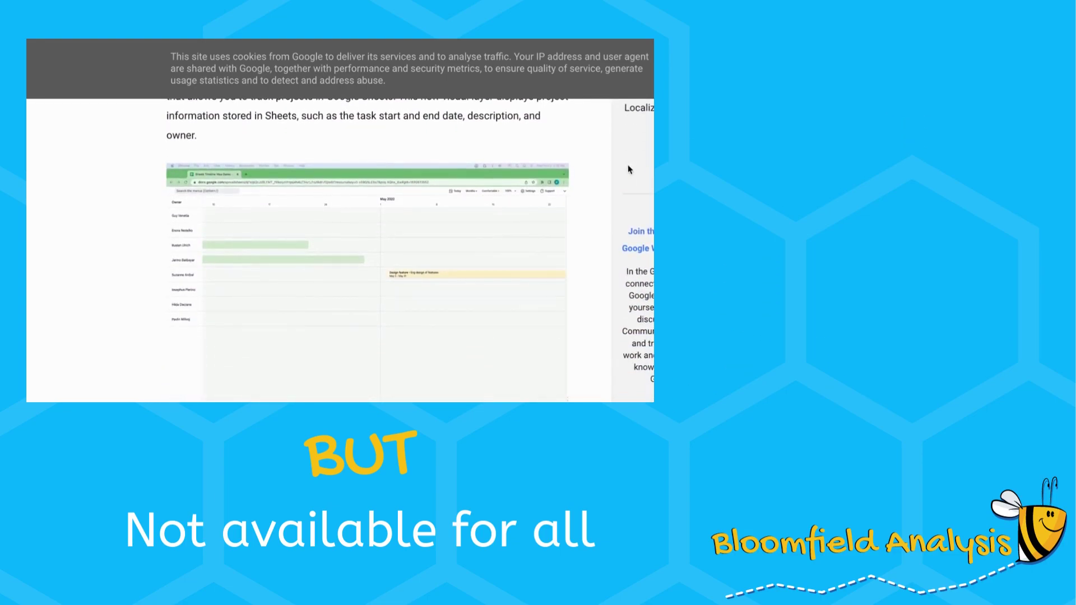
pyautogui.scroll(-1, 629, 170)
pyautogui.scroll(-1, 625, 173)
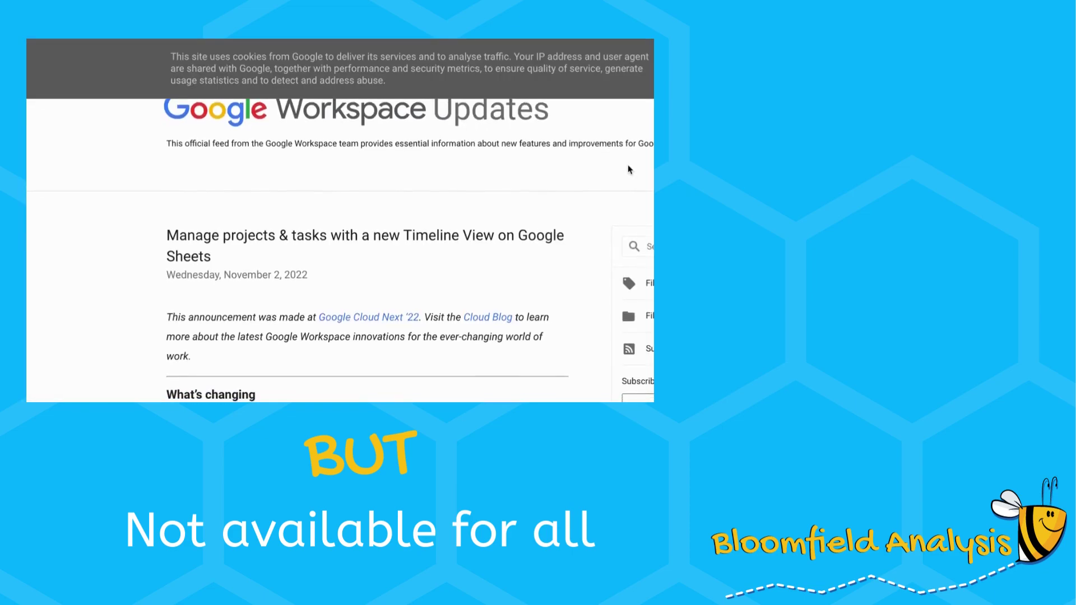
pyautogui.scroll(-1, 629, 170)
pyautogui.scroll(-3, 629, 169)
pyautogui.scroll(-3, 629, 169)
pyautogui.scroll(-1, 629, 169)
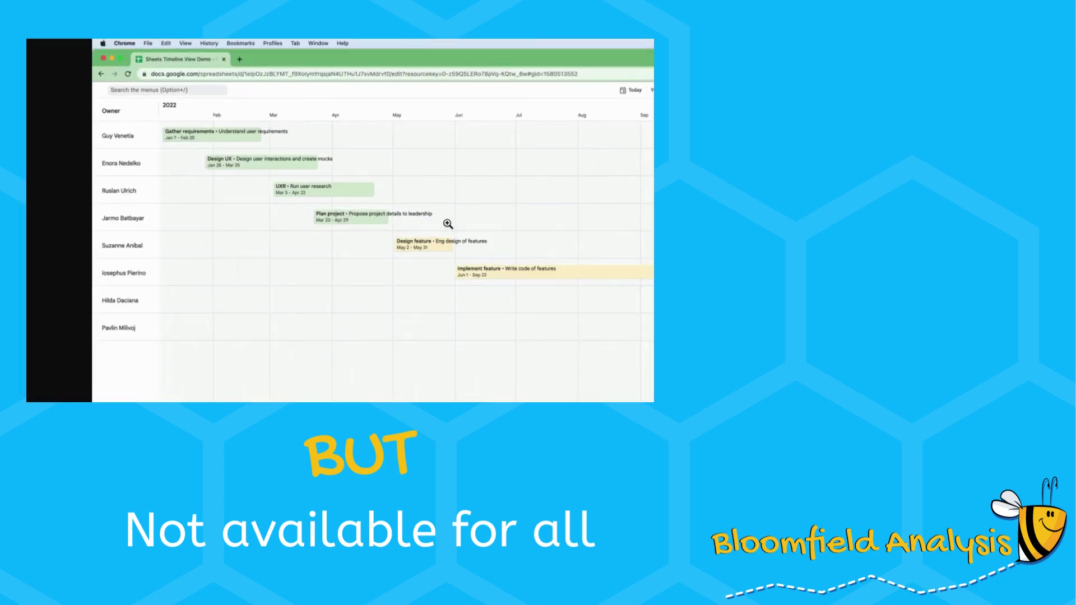
pyautogui.scroll(-5, 567, 196)
pyautogui.scroll(-3, 604, 255)
pyautogui.scroll(-2, 604, 255)
pyautogui.scroll(-3, 604, 255)
pyautogui.scroll(-1, 604, 255)
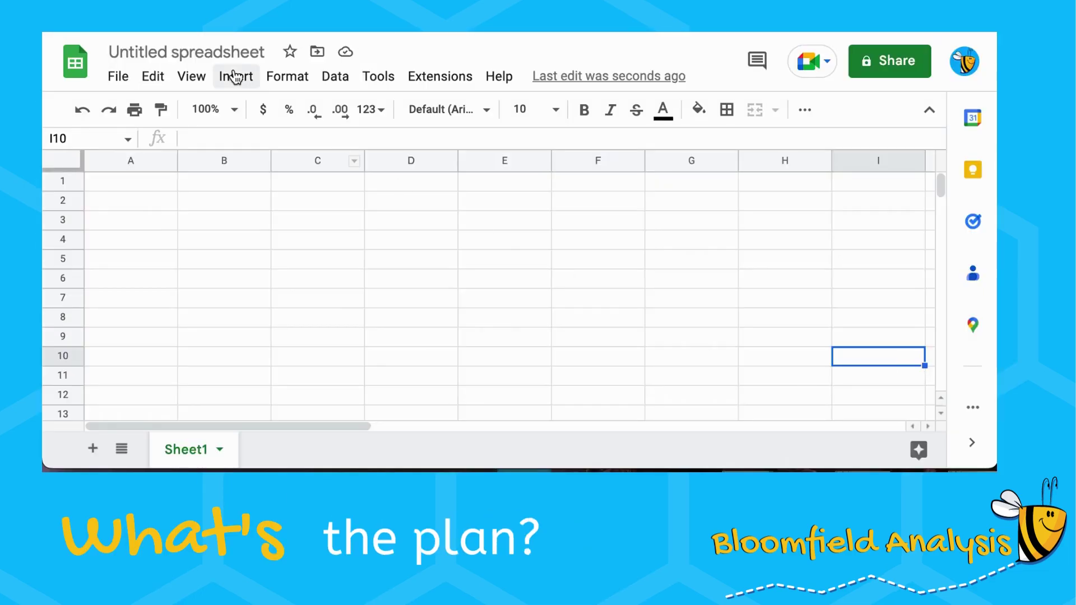
# Step: Rename the untitled spreadsheet as Timeline Create
pyautogui.click(196, 51)
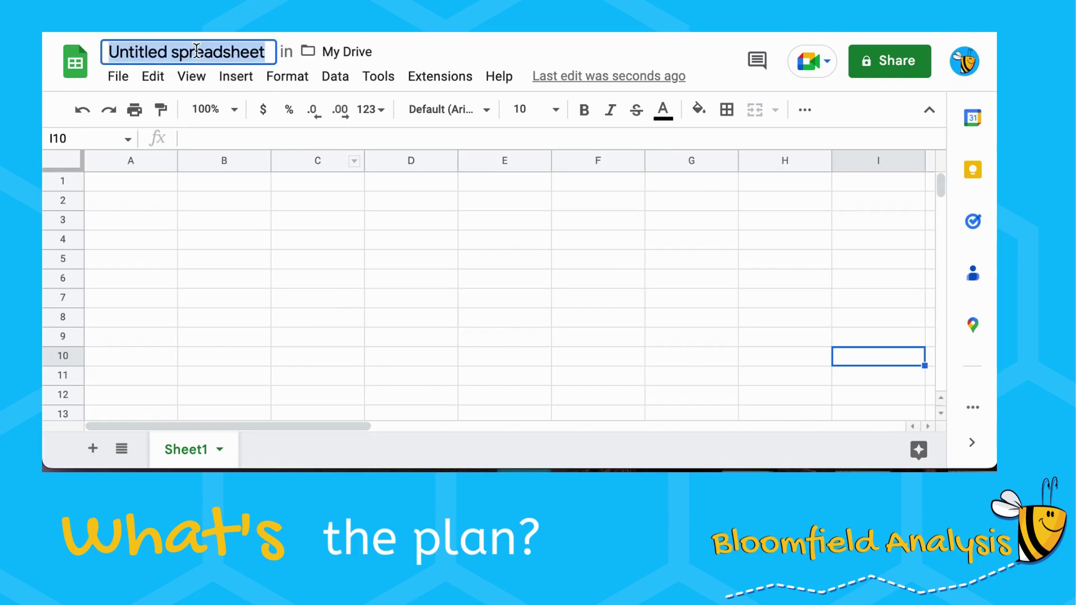
pyautogui.write('Timeline')
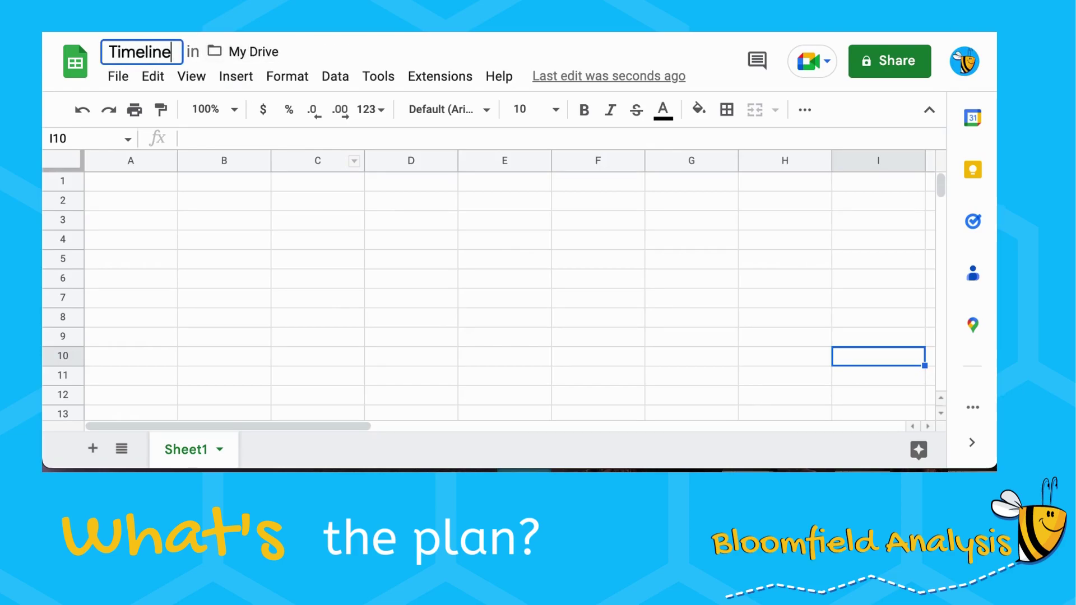
pyautogui.write(' Create')
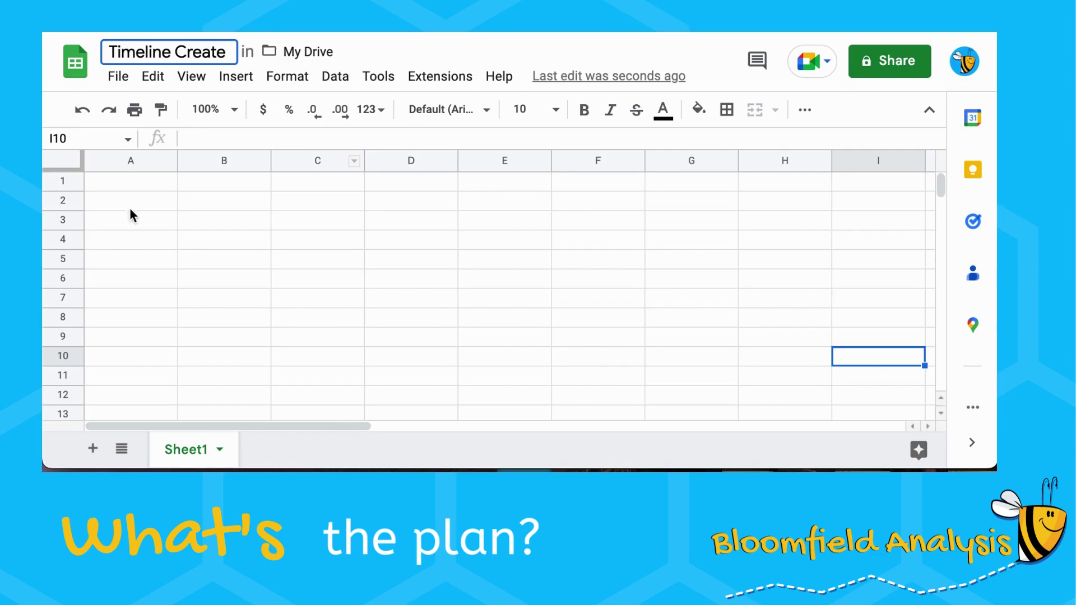
pyautogui.click(159, 247)
# Step: Rename the Sheet1 sheet as Plan
pyautogui.rightClick(194, 453)
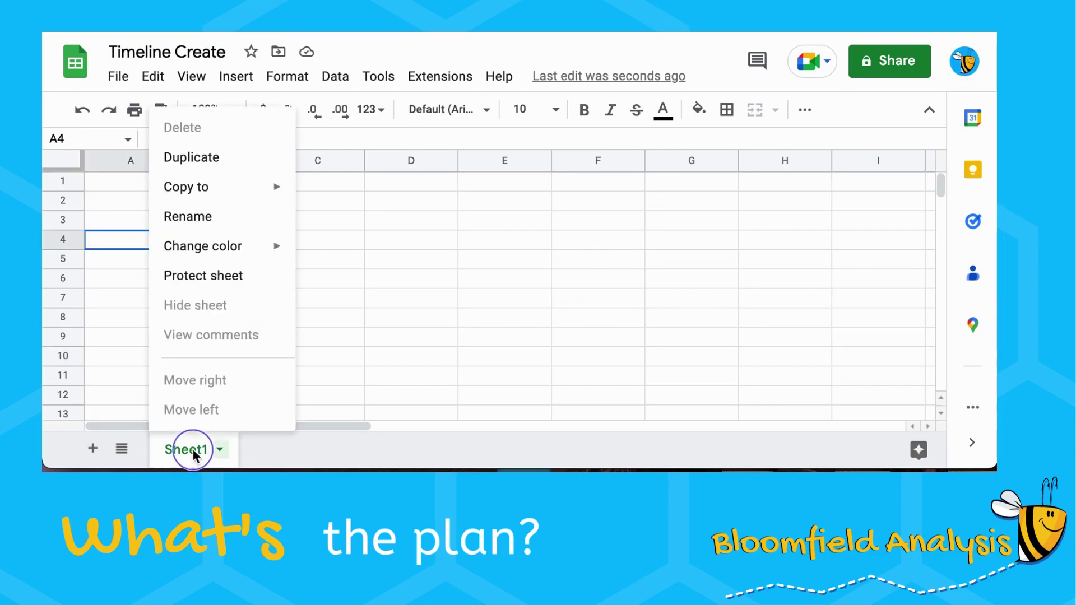
pyautogui.click(223, 217)
pyautogui.write('Plan')
pyautogui.click(223, 268)
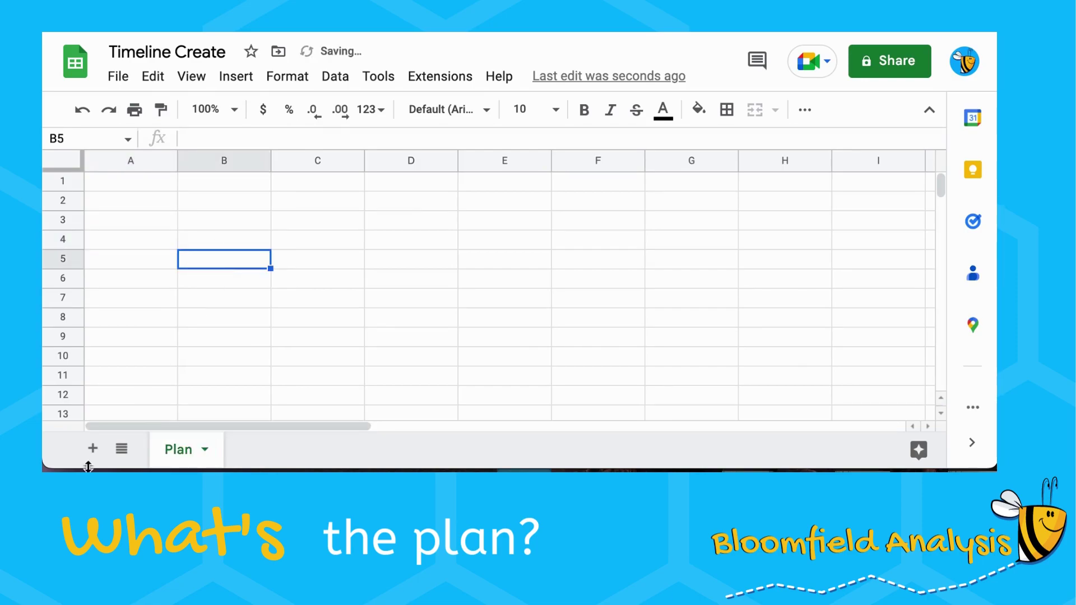
# Step: Add a second sheet to the spreadsheet and name it Timeline
pyautogui.click(93, 448)
pyautogui.rightClick(242, 451)
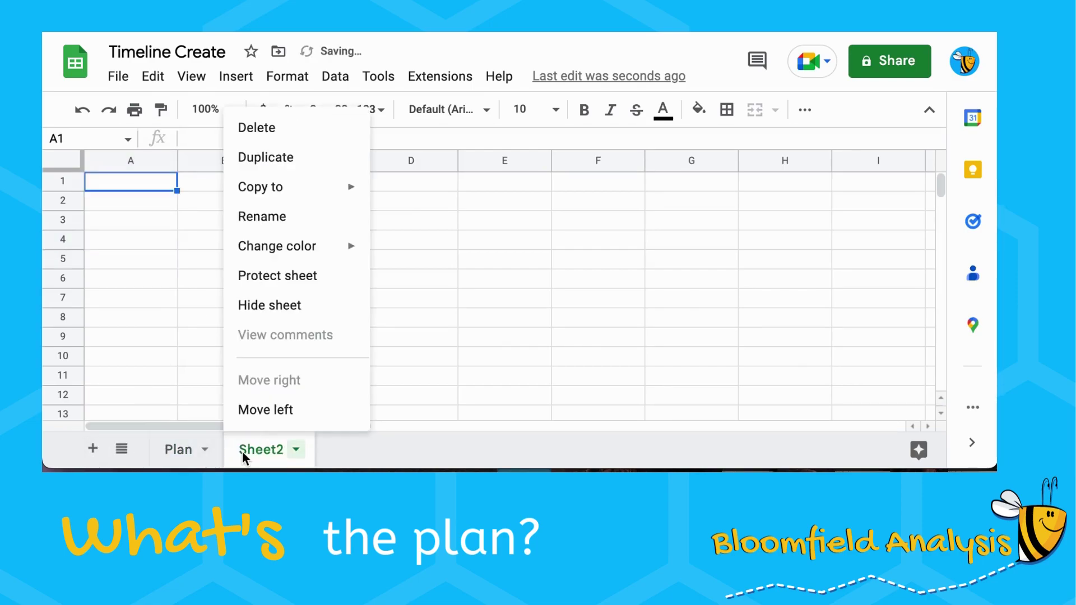
pyautogui.click(314, 215)
pyautogui.write('Ti')
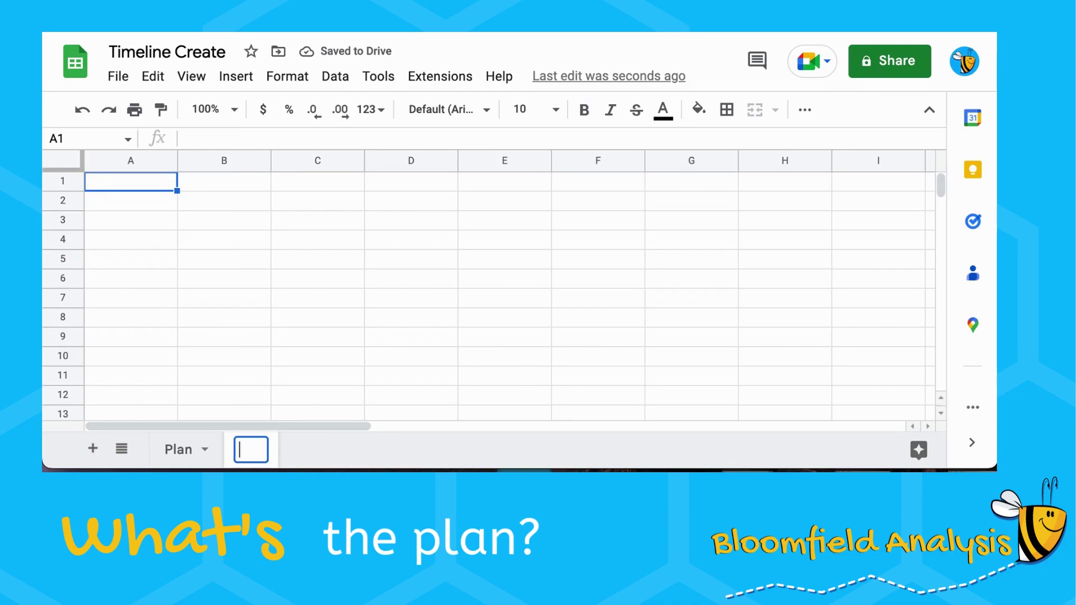
pyautogui.write('meline')
pyautogui.press('Return')
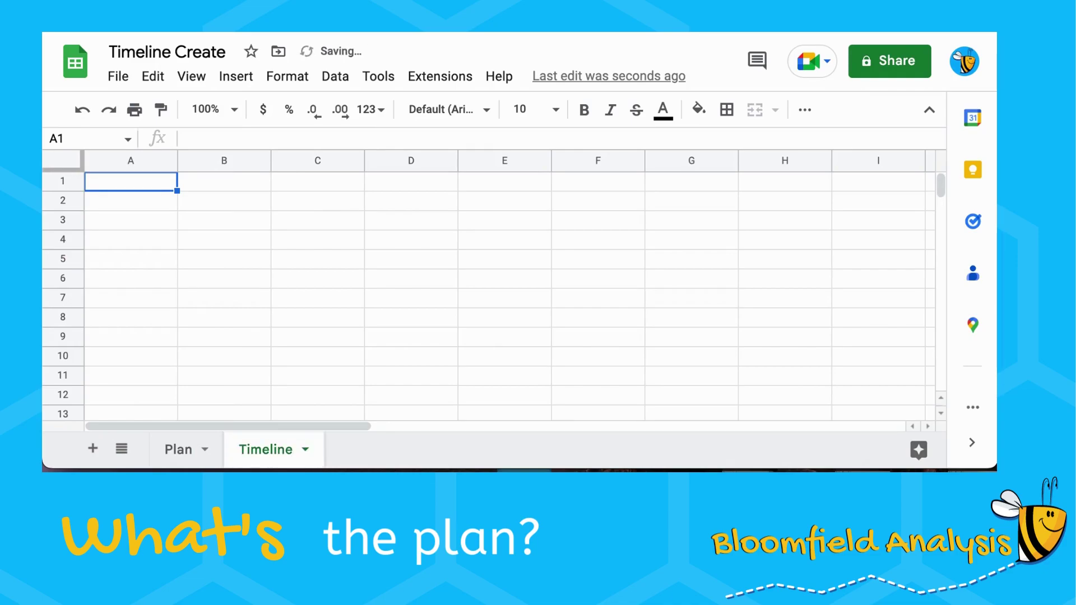
pyautogui.write('\\')
pyautogui.press('BackSpace')
pyautogui.press('Return')
pyautogui.write('\\')
pyautogui.press('Return')
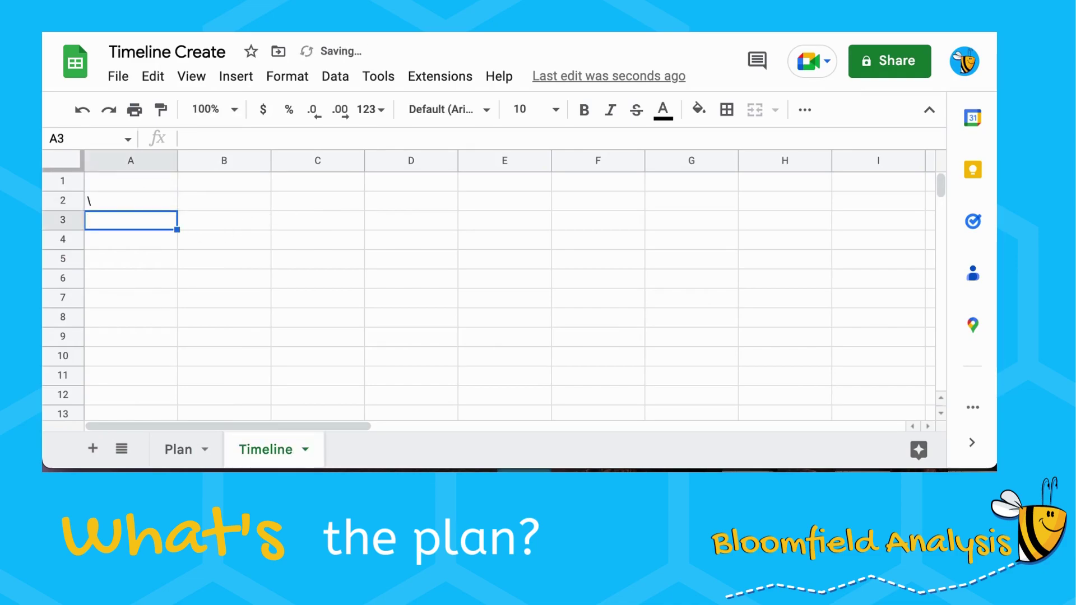
# Step: Enter the heading Tasks in cell A2 of the Timeline sheet
pyautogui.press('Up')
pyautogui.write('Tasks')
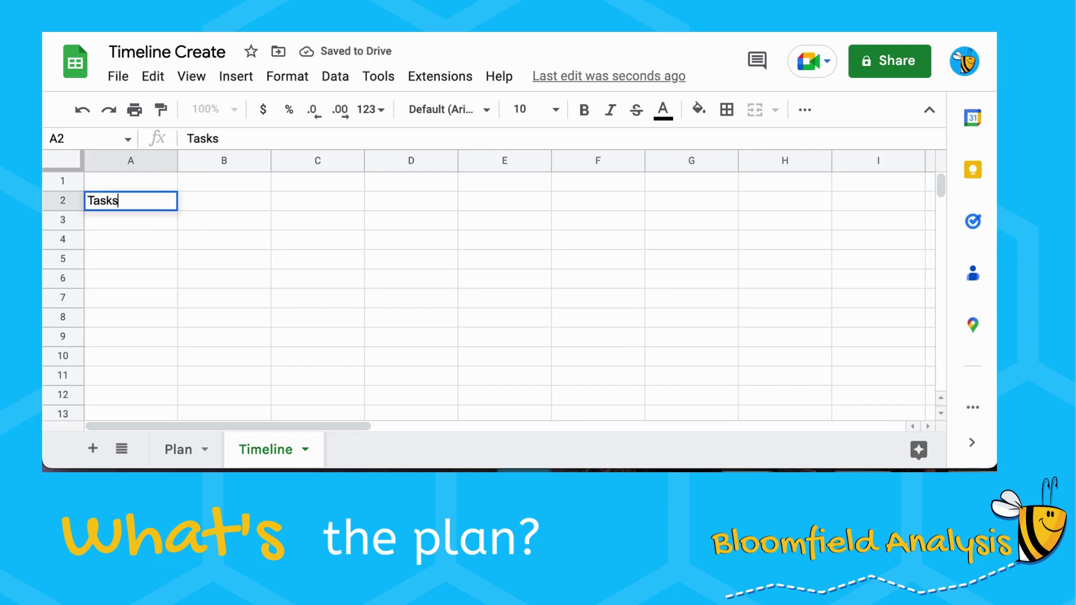
pyautogui.press('Return')
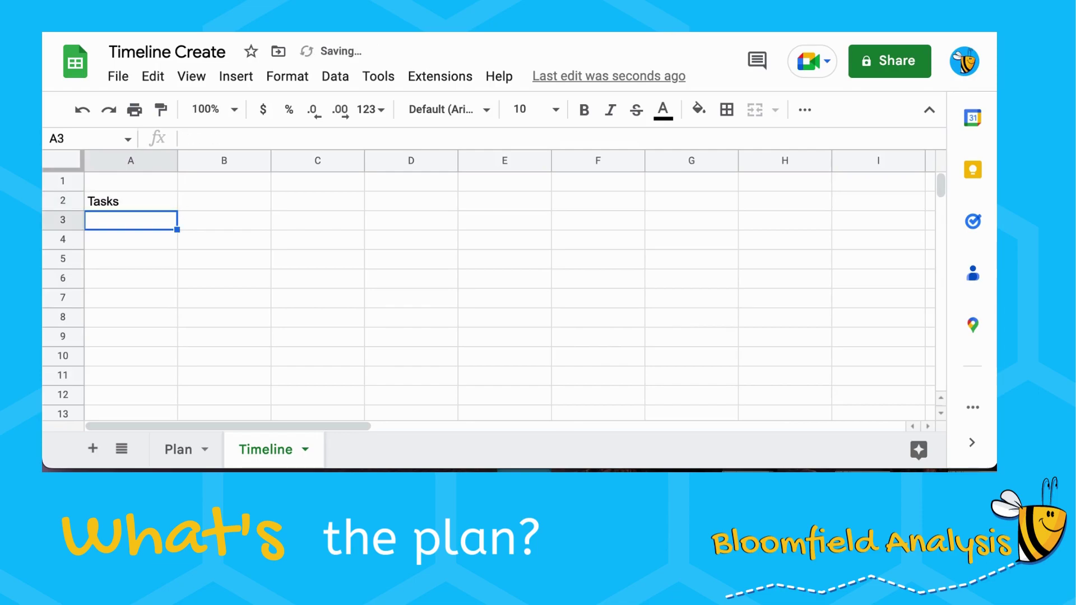
# Step: List the seven tasks from "New bad guy emerges" to "Save the world" in A3:A9 and widen column A to fit them
pyautogui.write('Bad')
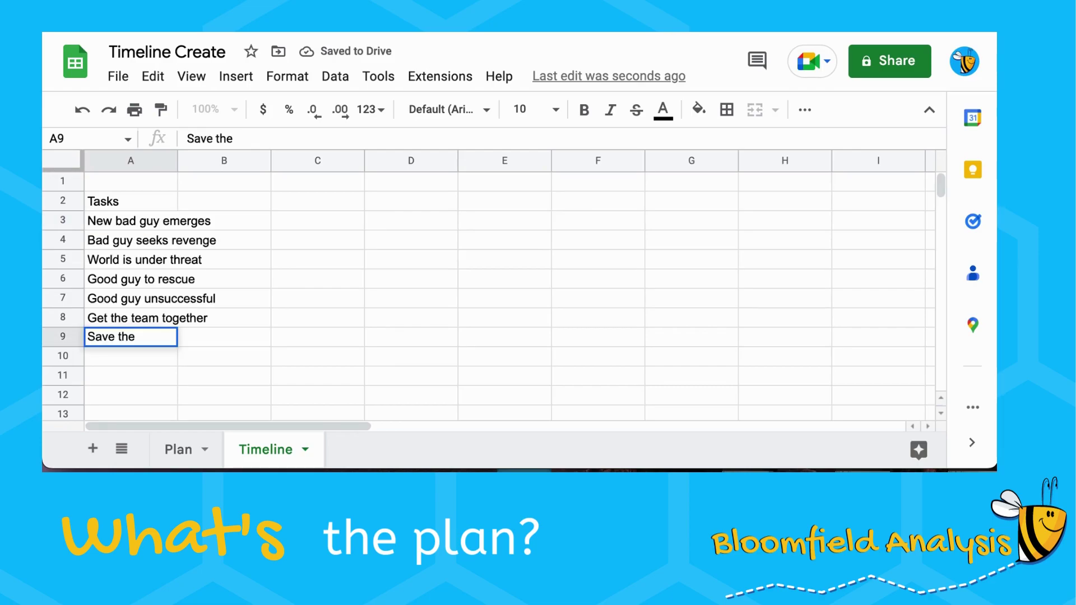
pyautogui.write('work')
pyautogui.press('BackSpace')
pyautogui.write('ld')
pyautogui.press('Return')
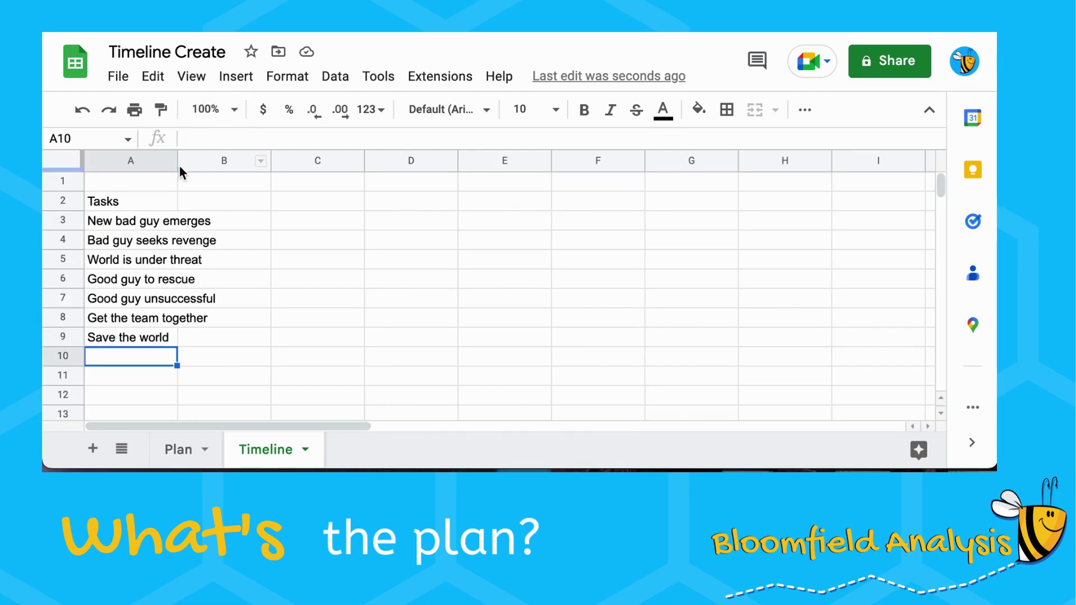
pyautogui.moveTo(175, 165); pyautogui.dragTo(220, 165)
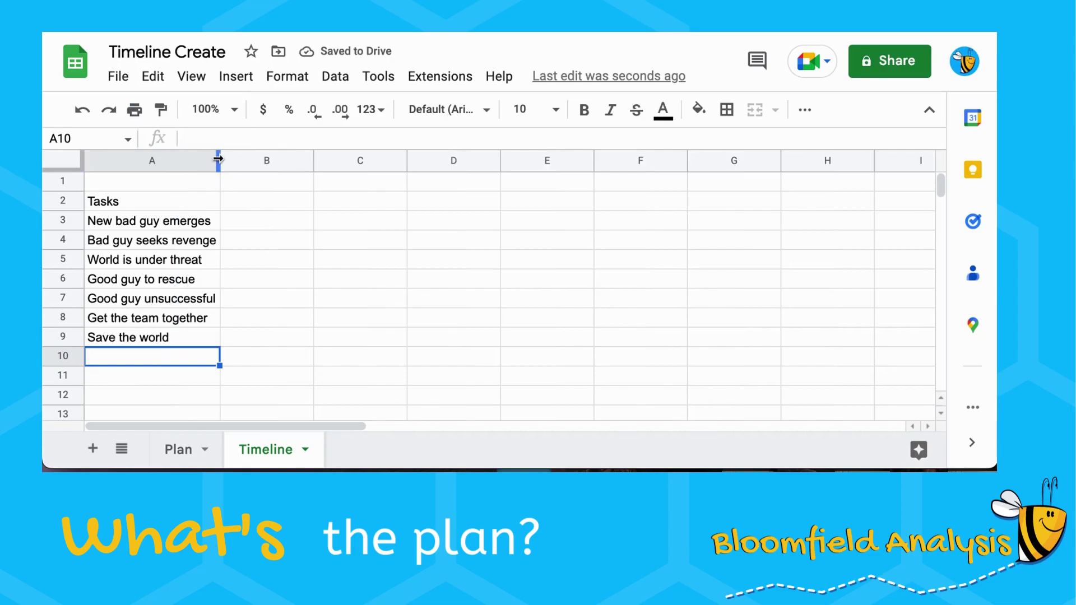
# Step: Enter the headings Start date, End date, Days and Working Days in cells B2 to E2
pyautogui.click(242, 201)
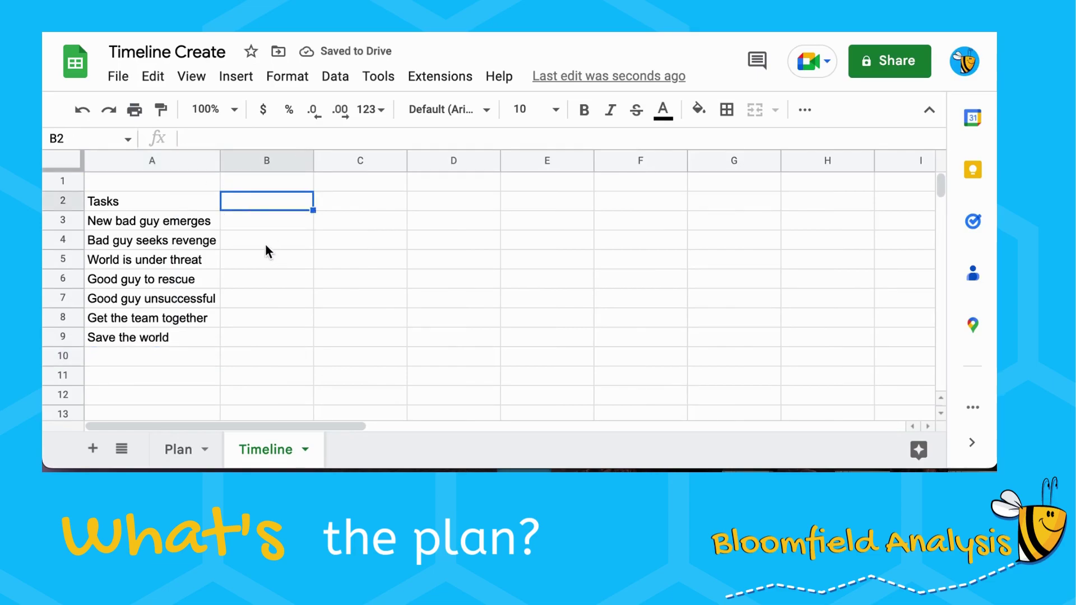
pyautogui.write('Star')
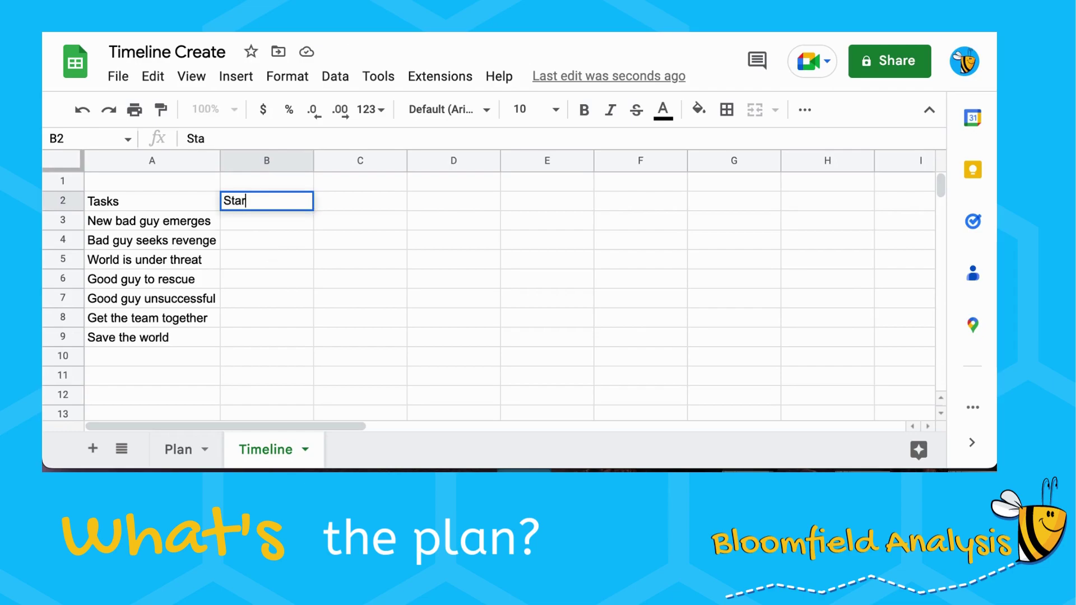
pyautogui.write('t date')
pyautogui.press('Tab')
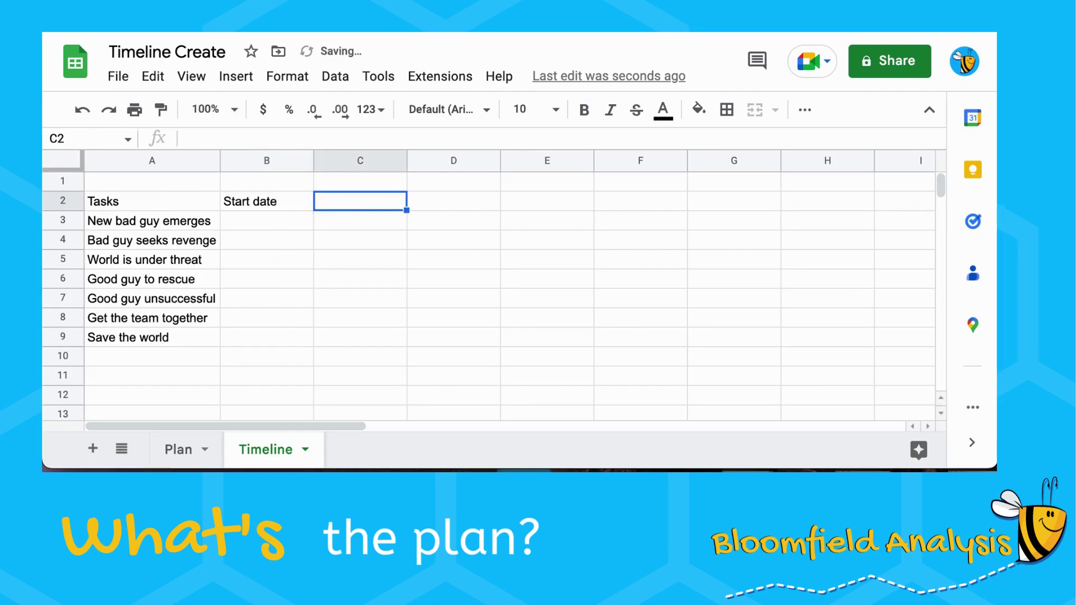
pyautogui.write('End date')
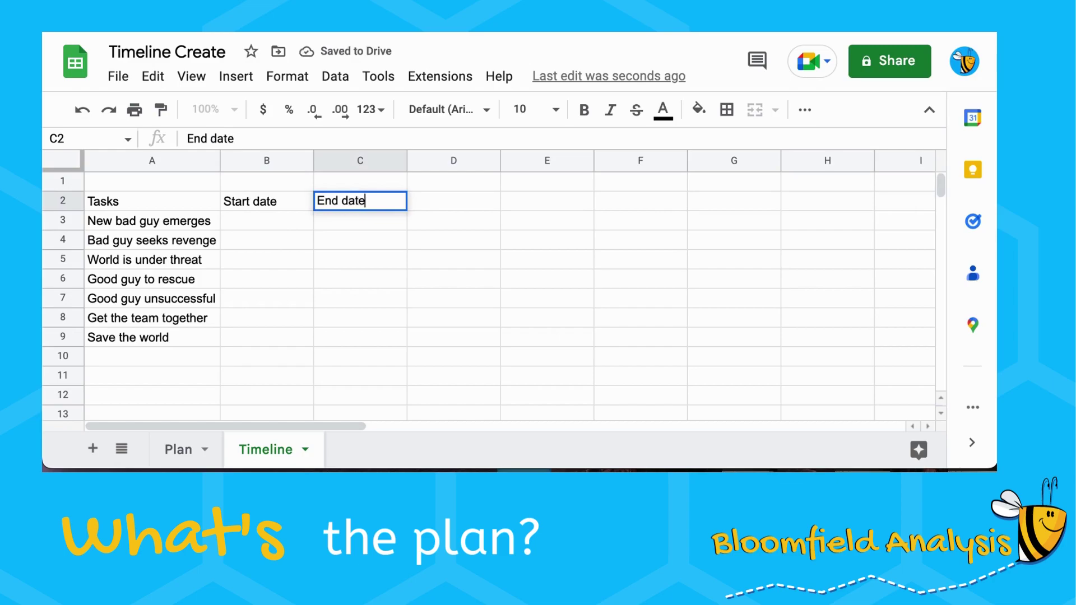
pyautogui.press('Tab')
pyautogui.write('Days')
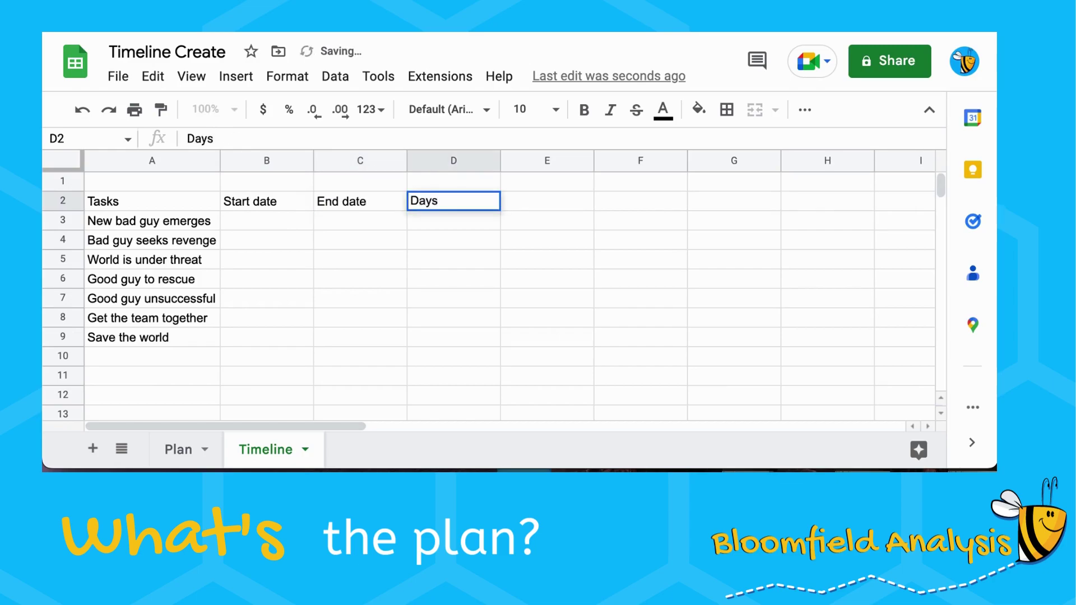
pyautogui.press('Tab')
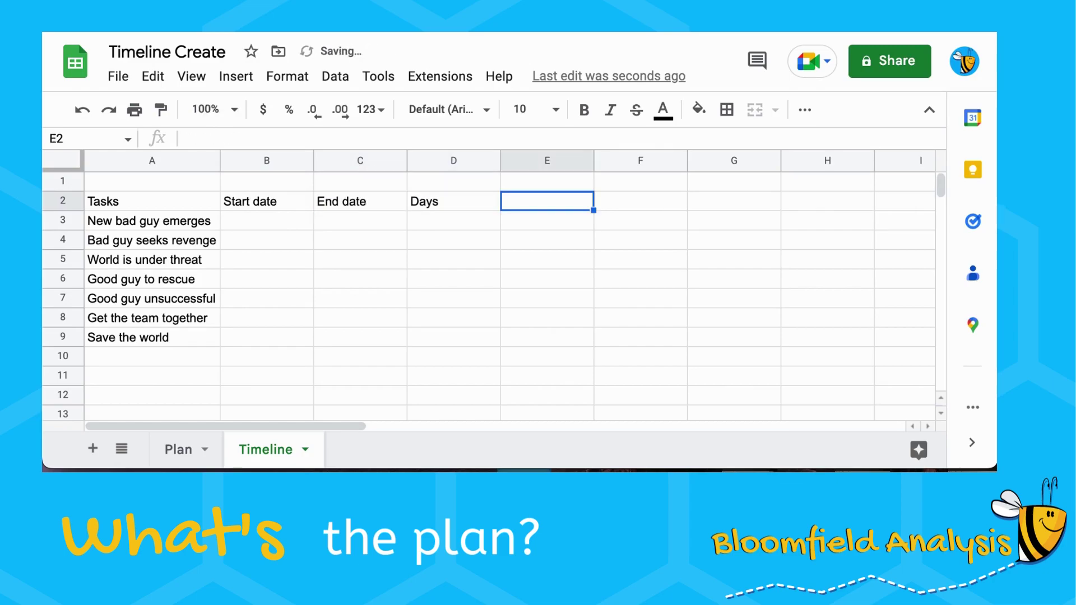
pyautogui.write('Workin')
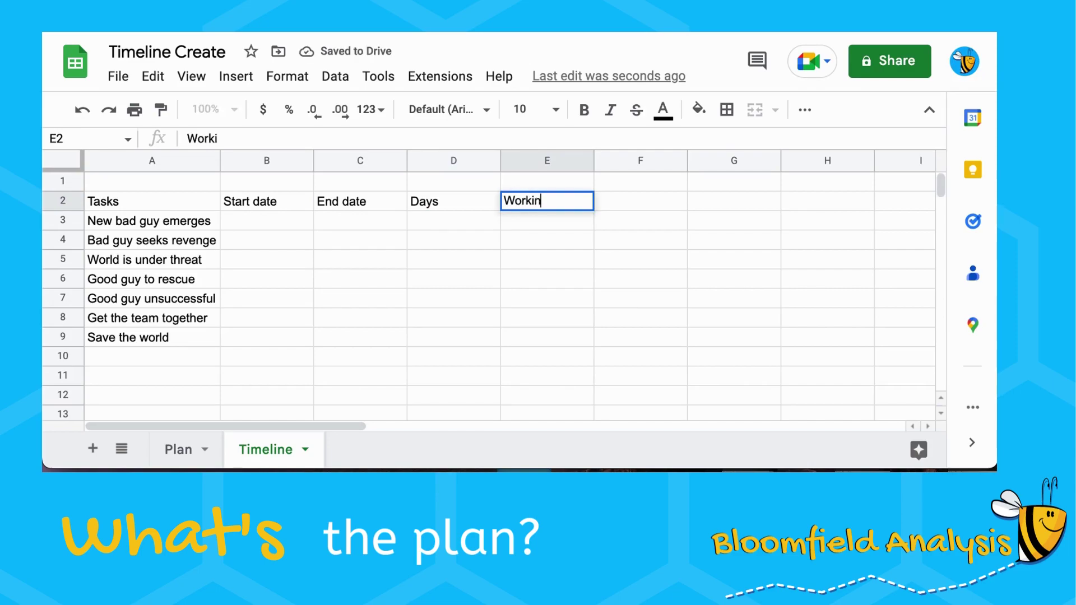
pyautogui.write('g Days')
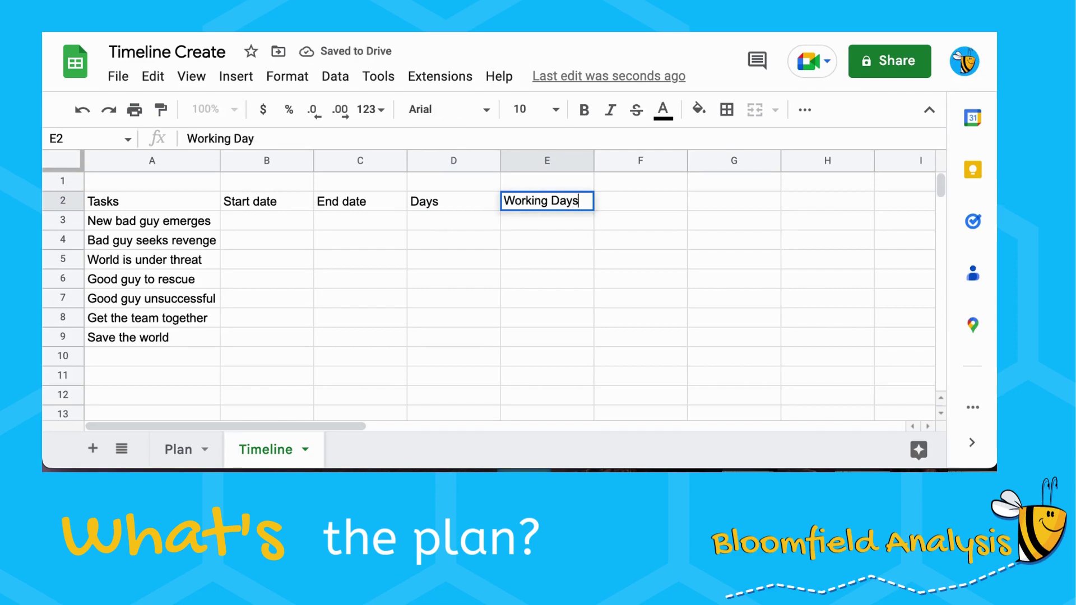
pyautogui.press('Return')
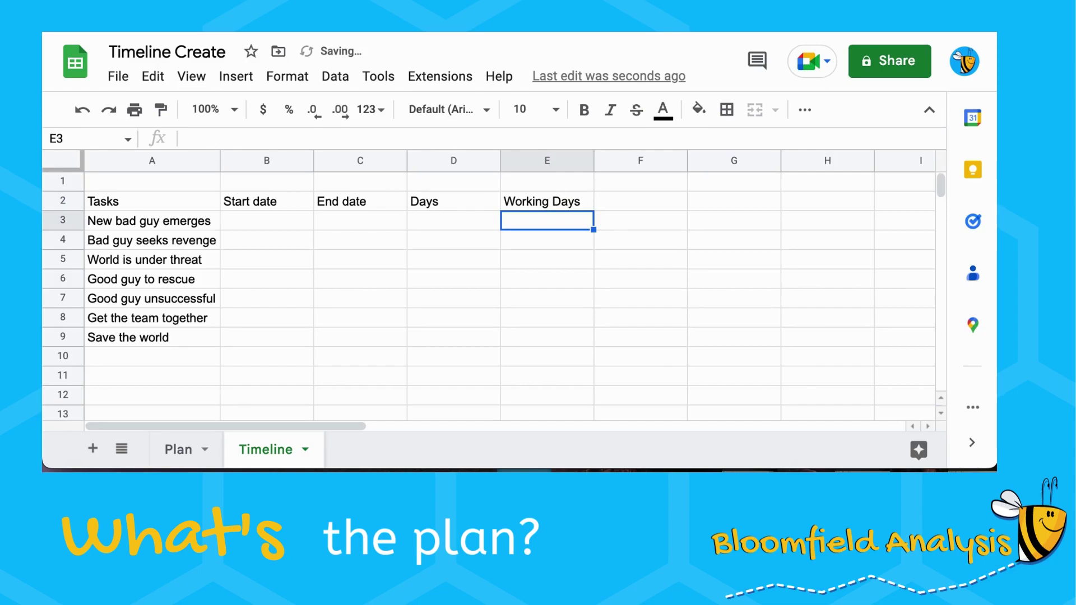
# Step: Enter the formula =today()+2 in B3 as the start date of the first task
pyautogui.press('Left')
pyautogui.press('Left')
pyautogui.press('Left')
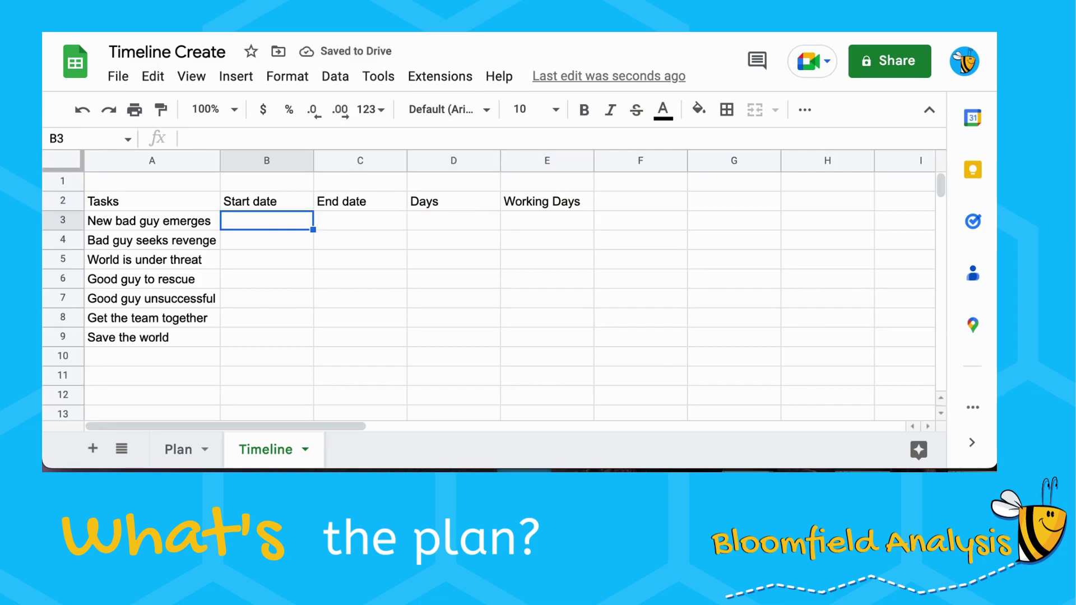
pyautogui.write('=today')
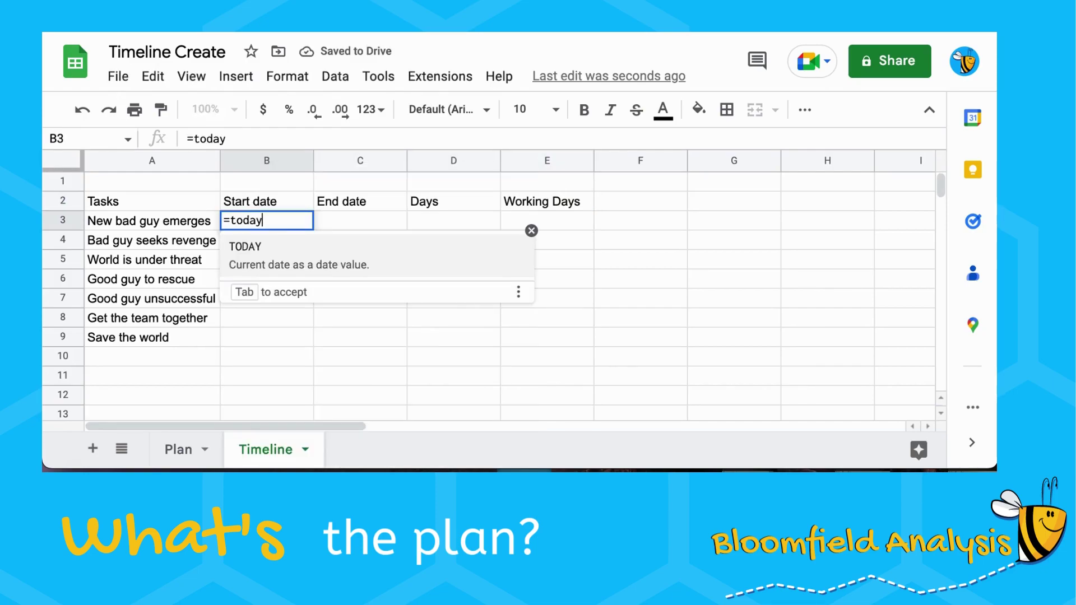
pyautogui.write('()')
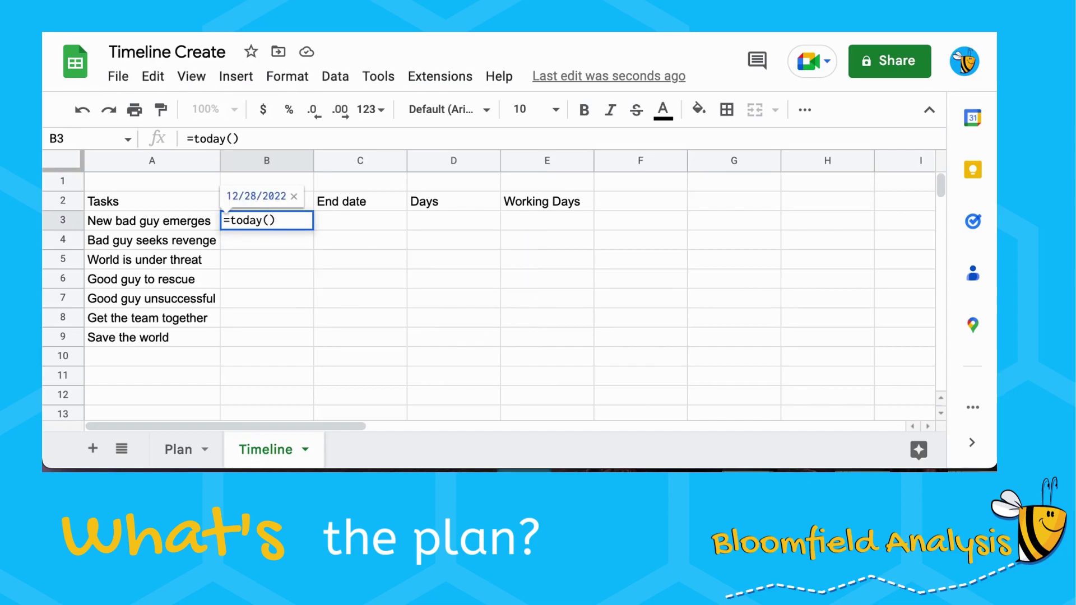
pyautogui.write('+')
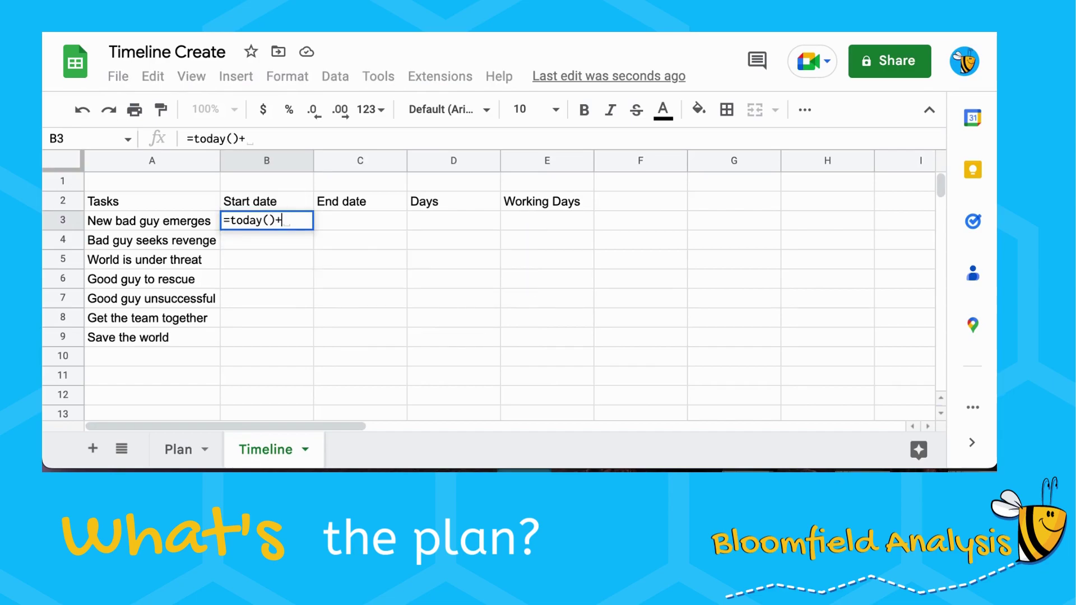
pyautogui.write('2')
pyautogui.press('Return')
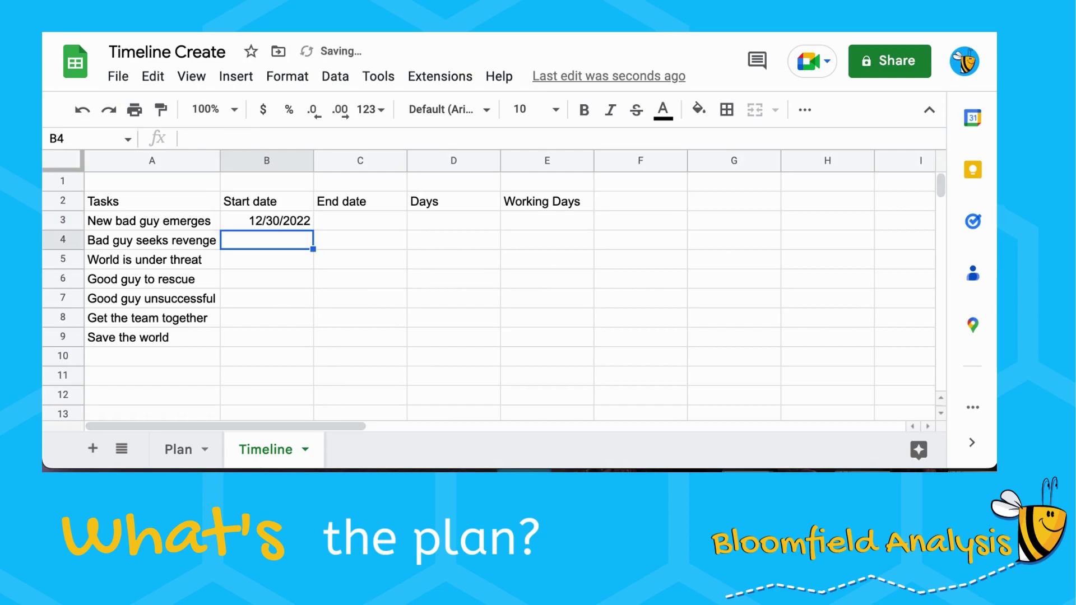
# Step: Enter the formula =B3+3 in C3 as the end date of the first task
pyautogui.press('Up')
pyautogui.press('Right')
pyautogui.write('=')
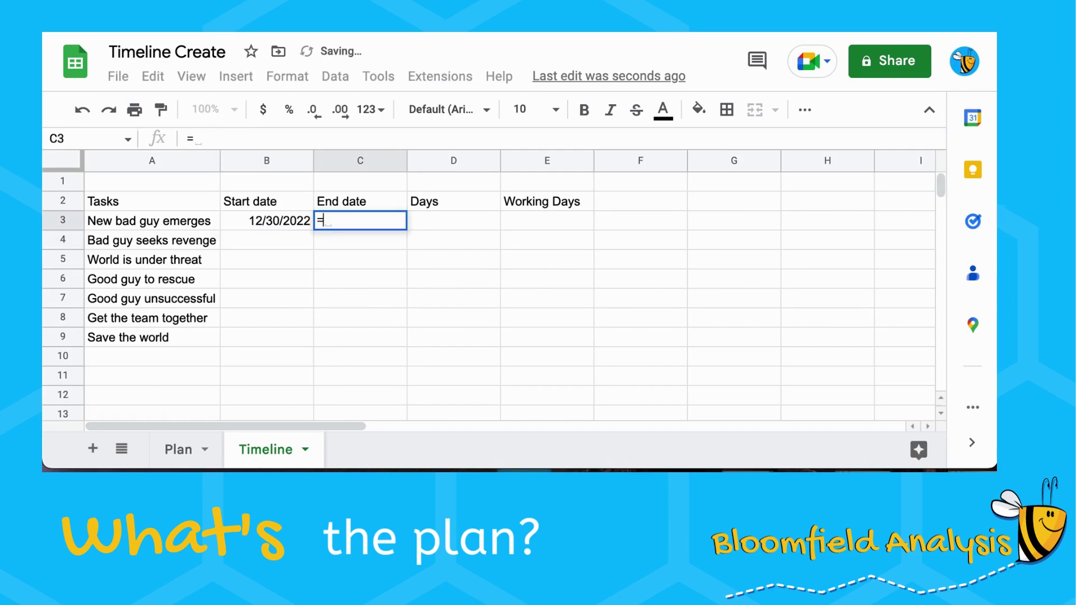
pyautogui.write('B3+3+')
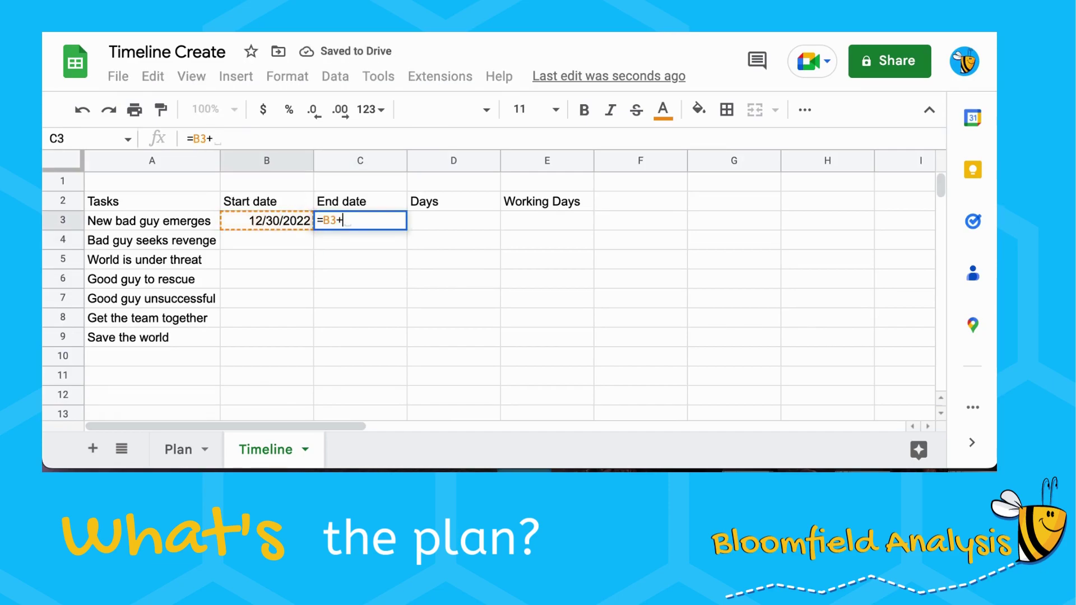
pyautogui.press('Return')
# Step: Enter the formula =C3+1 in B4 so the second task starts the day after the first one ends
pyautogui.press('Left')
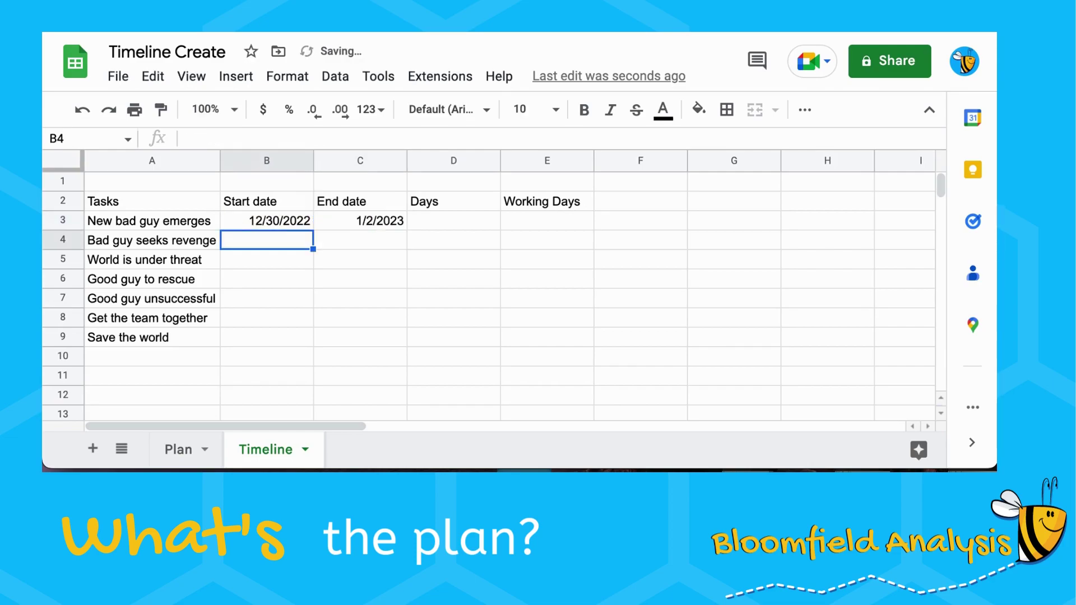
pyautogui.write('=')
pyautogui.press('Up')
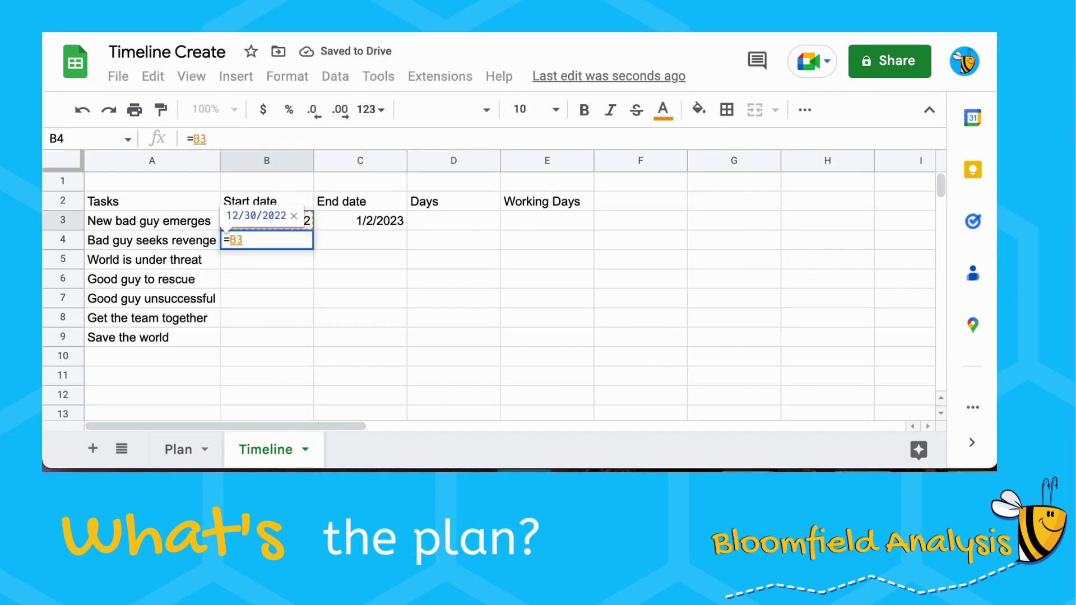
pyautogui.press('Right')
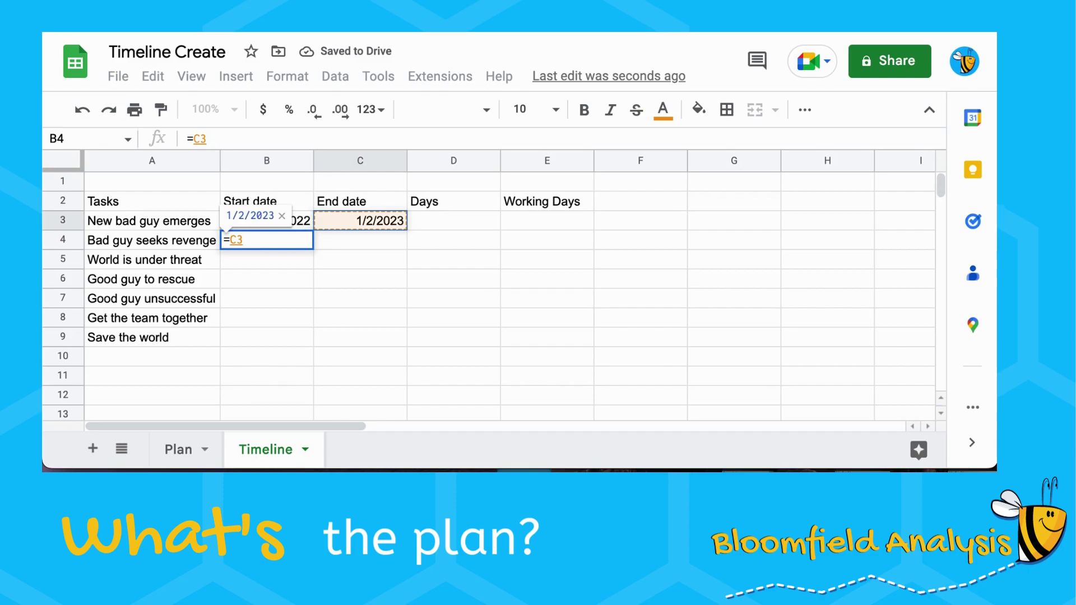
pyautogui.write('+1')
pyautogui.press('Return')
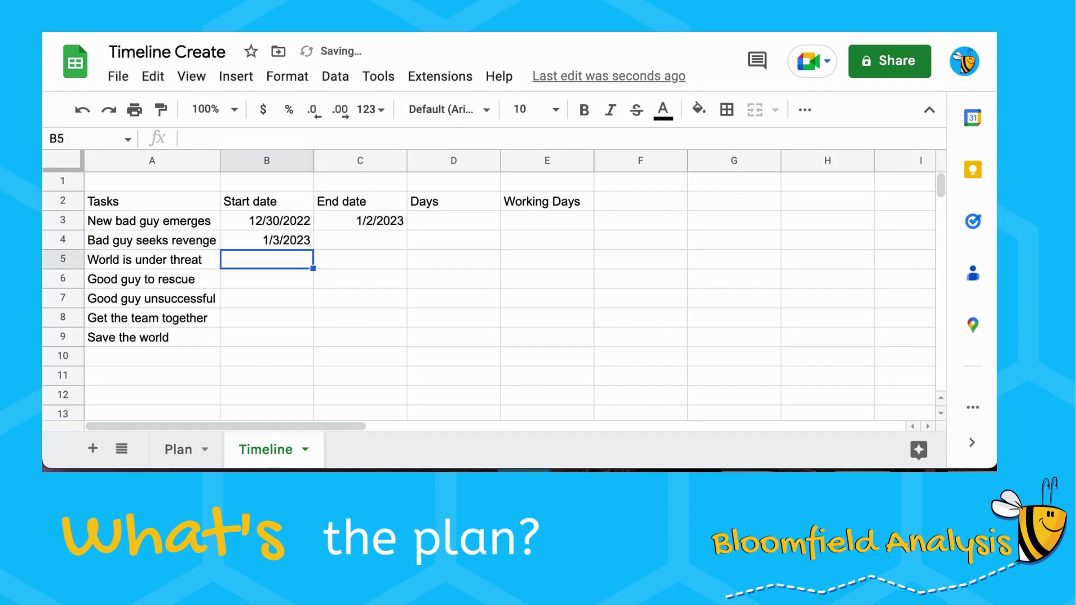
# Step: Enter the formula =B4+3 in C4 as the end date of the second task
pyautogui.click(267, 240)
pyautogui.click(360, 240)
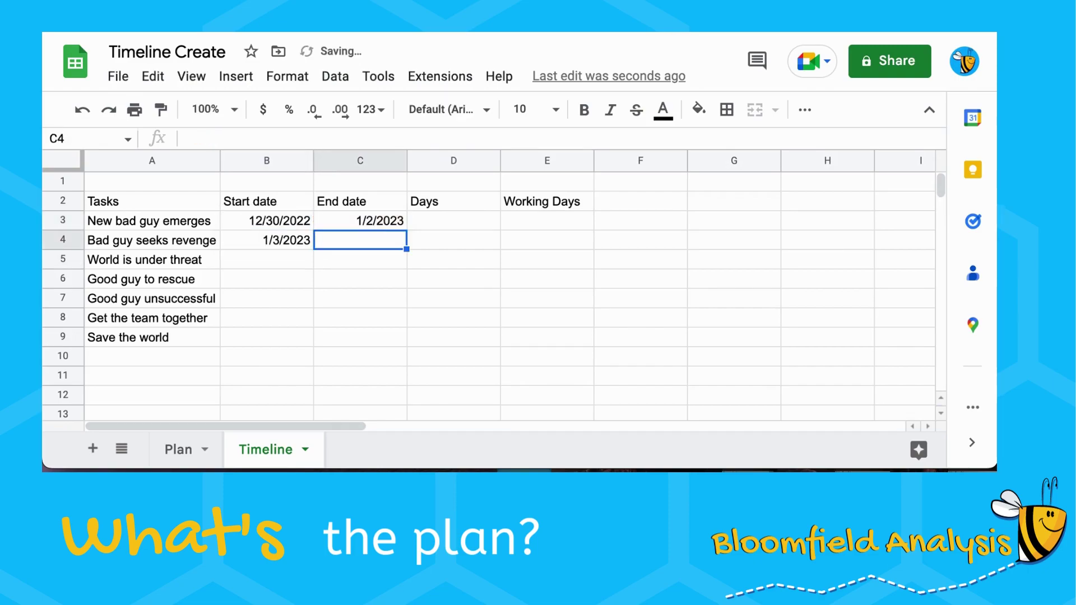
pyautogui.write('=B4')
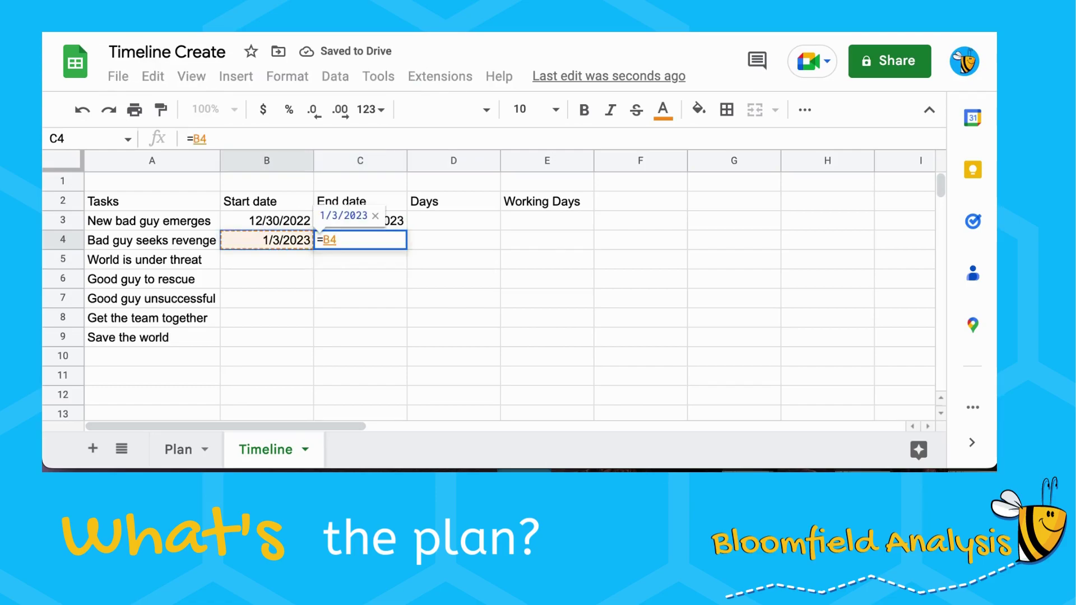
pyautogui.write('+3')
pyautogui.press('Return')
# Step: Copy the start and end date formulas in B4:C4 down through row 9 for the remaining tasks
pyautogui.moveTo(267, 240); pyautogui.dragTo(361, 240)
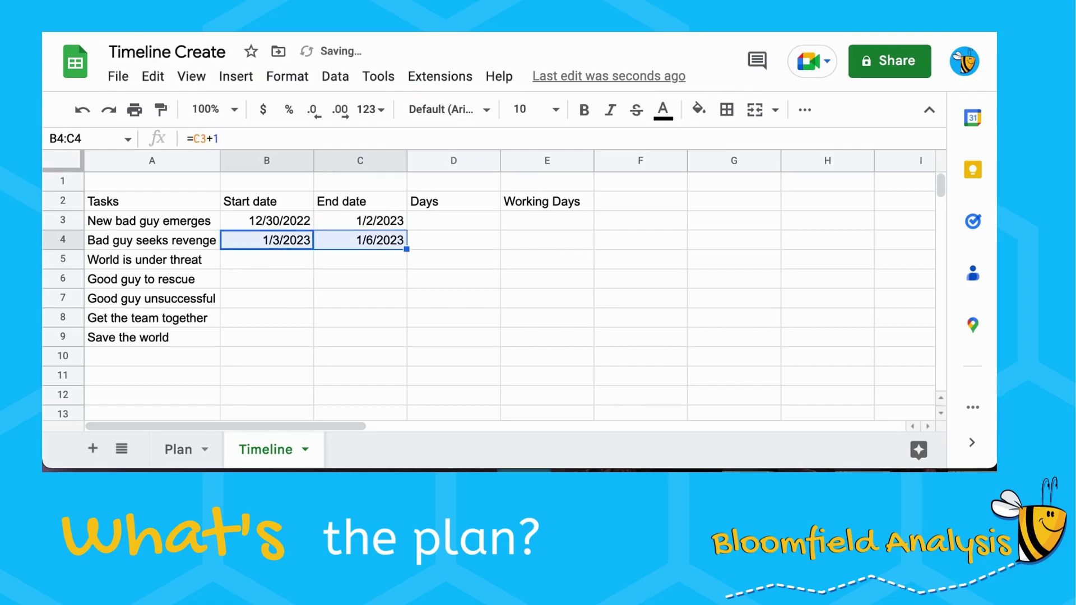
pyautogui.hotkey('ctrl', 'c')
pyautogui.hotkey('shift', 'Down')
pyautogui.hotkey('shift', 'Down')
pyautogui.hotkey('shift', 'Down')
pyautogui.hotkey('shift', 'Down')
pyautogui.hotkey('shift', 'Down')
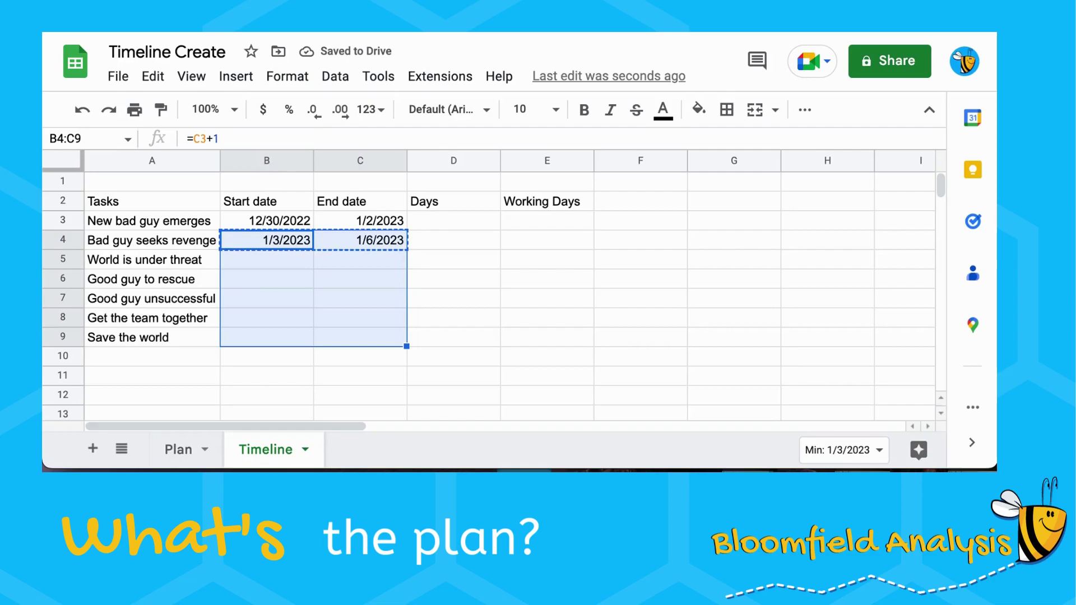
pyautogui.hotkey('ctrl', 'v')
pyautogui.click(267, 221)
pyautogui.hotkey('shift', 'Down')
pyautogui.hotkey('shift', 'Down')
pyautogui.hotkey('shift', 'Down')
pyautogui.hotkey('shift', 'Down')
pyautogui.hotkey('shift', 'Down')
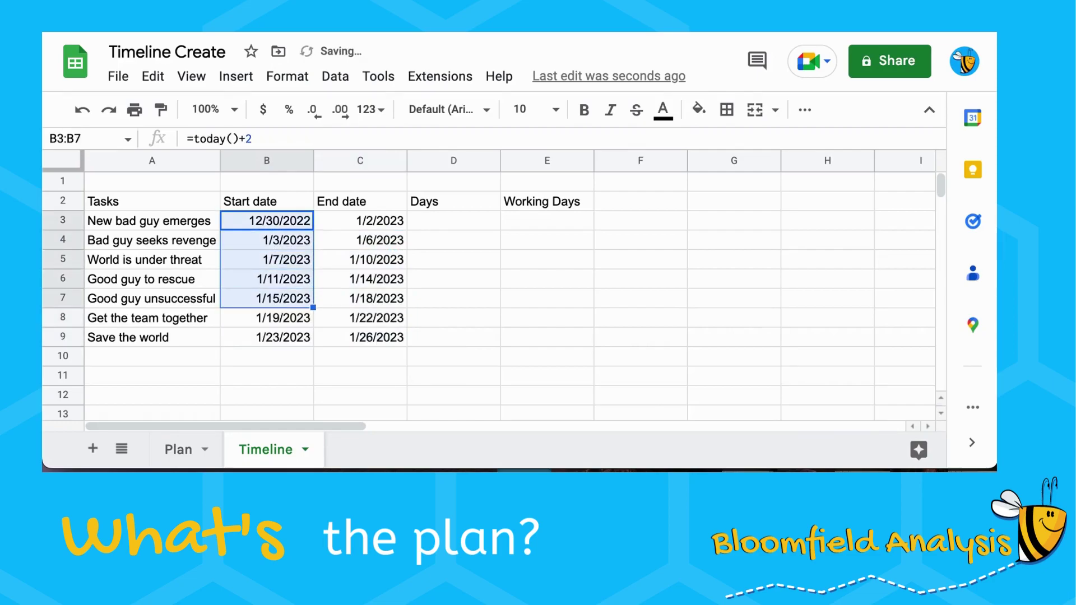
pyautogui.hotkey('shift', 'Down')
pyautogui.hotkey('shift', 'Right')
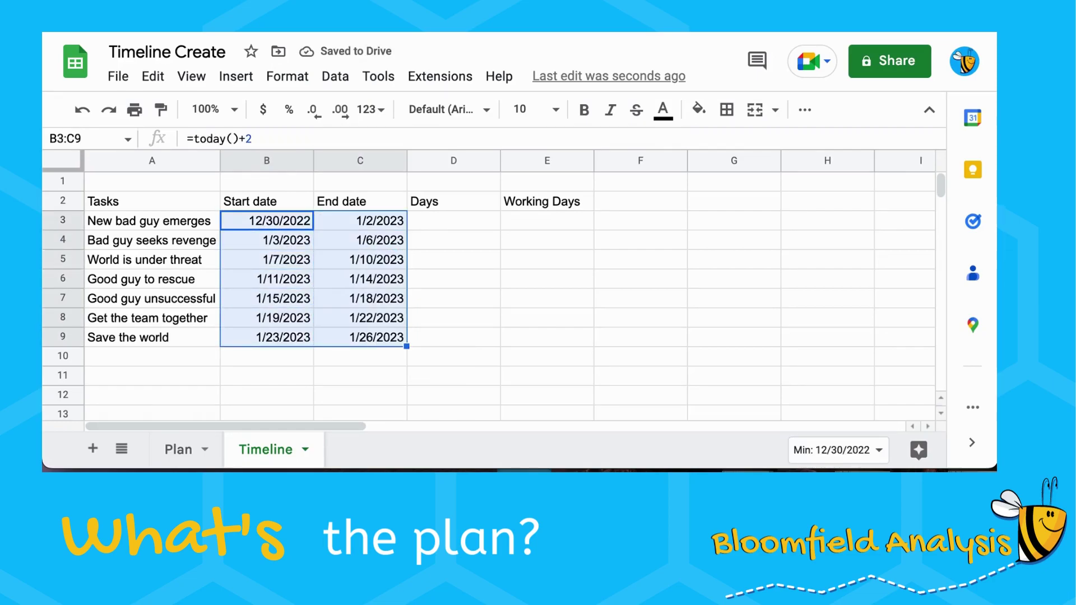
pyautogui.press('Left')
pyautogui.press('Right')
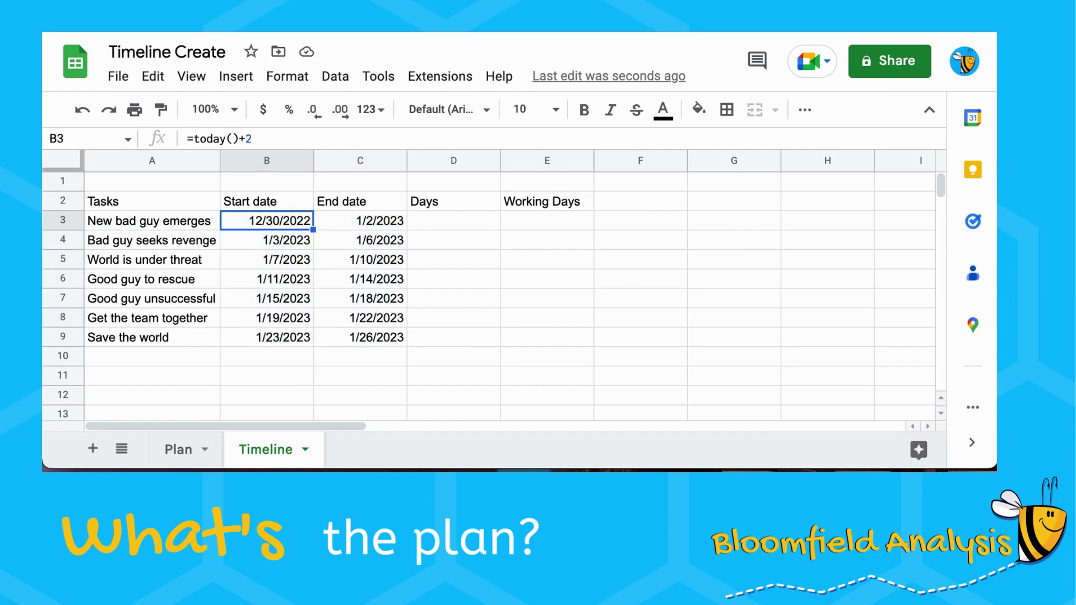
pyautogui.hotkey('shift', 'Right')
pyautogui.hotkey('shift', 'Down')
pyautogui.hotkey('shift', 'Down')
pyautogui.hotkey('shift', 'Down')
pyautogui.hotkey('shift', 'Down')
pyautogui.hotkey('shift', 'Down')
pyautogui.hotkey('shift', 'Down')
pyautogui.press('Left')
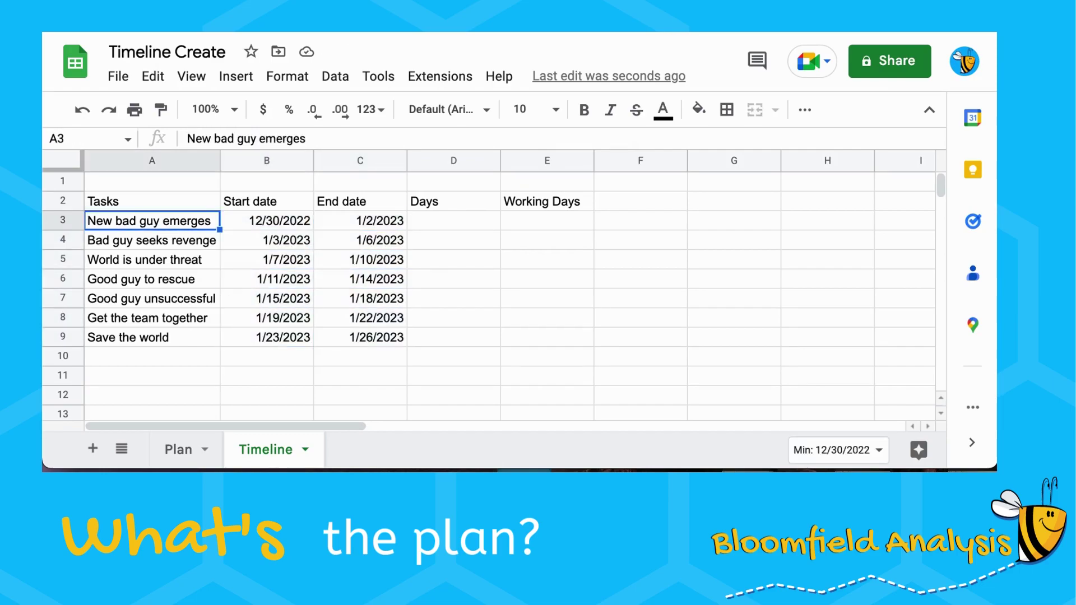
# Step: Apply a custom date format of day/abbreviated month/full year, separated by slashes as in 5/Aug/1930, to the dates in B3:C9
pyautogui.press('Right')
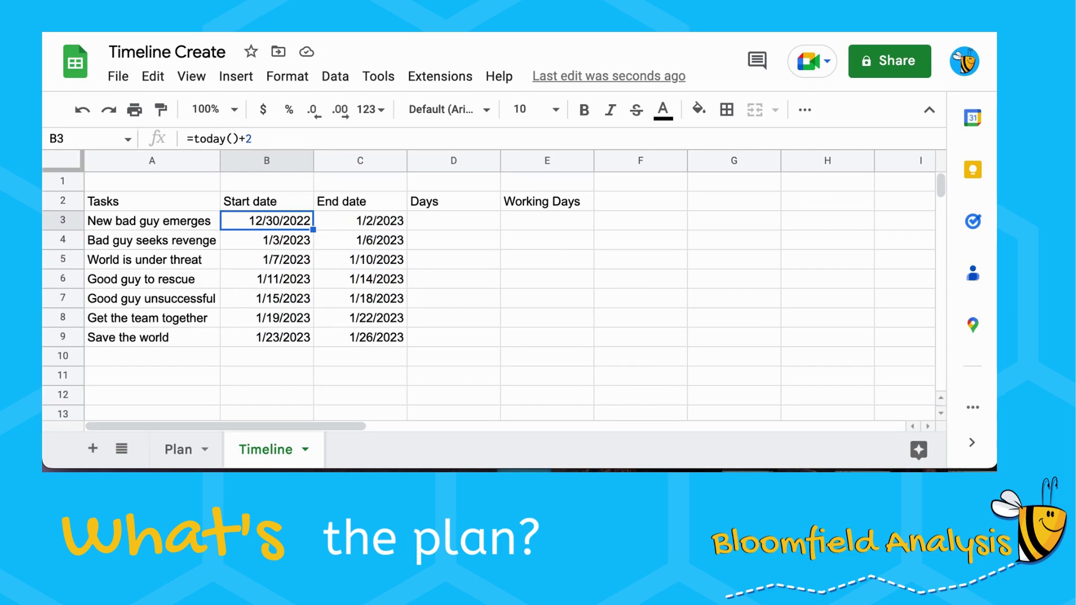
pyautogui.hotkey('shift', 'Right')
pyautogui.hotkey('shift', 'Down')
pyautogui.hotkey('shift', 'Down')
pyautogui.hotkey('shift', 'Down')
pyautogui.hotkey('shift', 'Down')
pyautogui.hotkey('shift', 'Down')
pyautogui.hotkey('shift', 'Down')
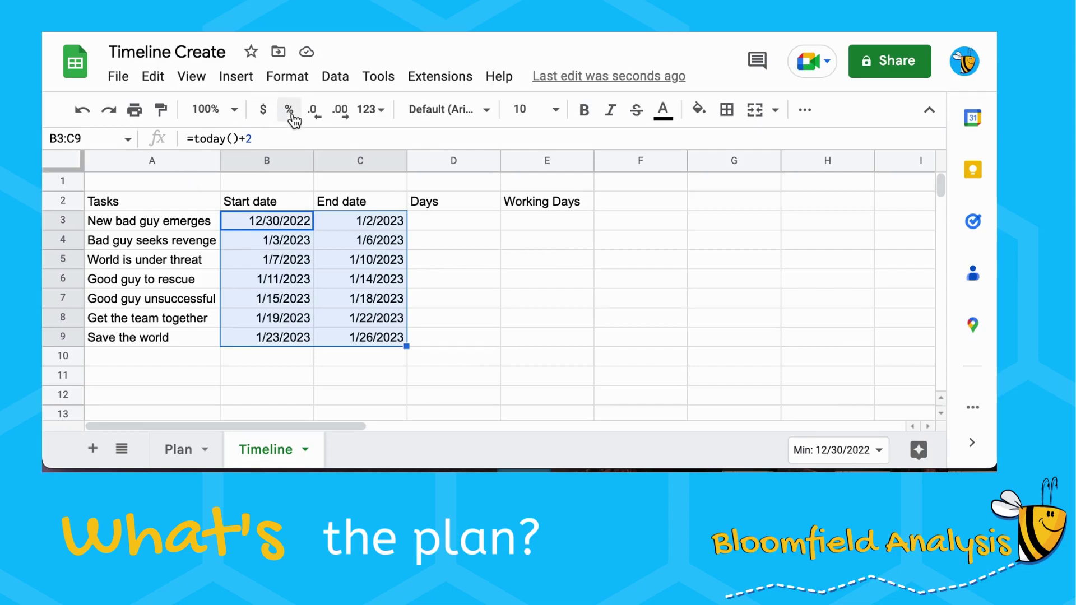
pyautogui.click(289, 84)
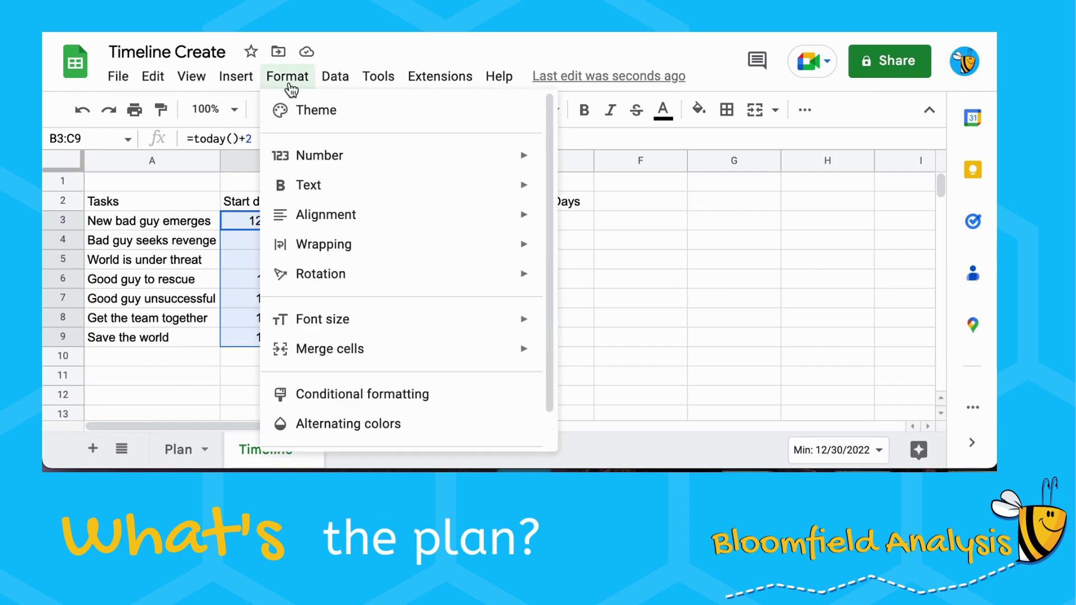
pyautogui.scroll(-2, 314, 246)
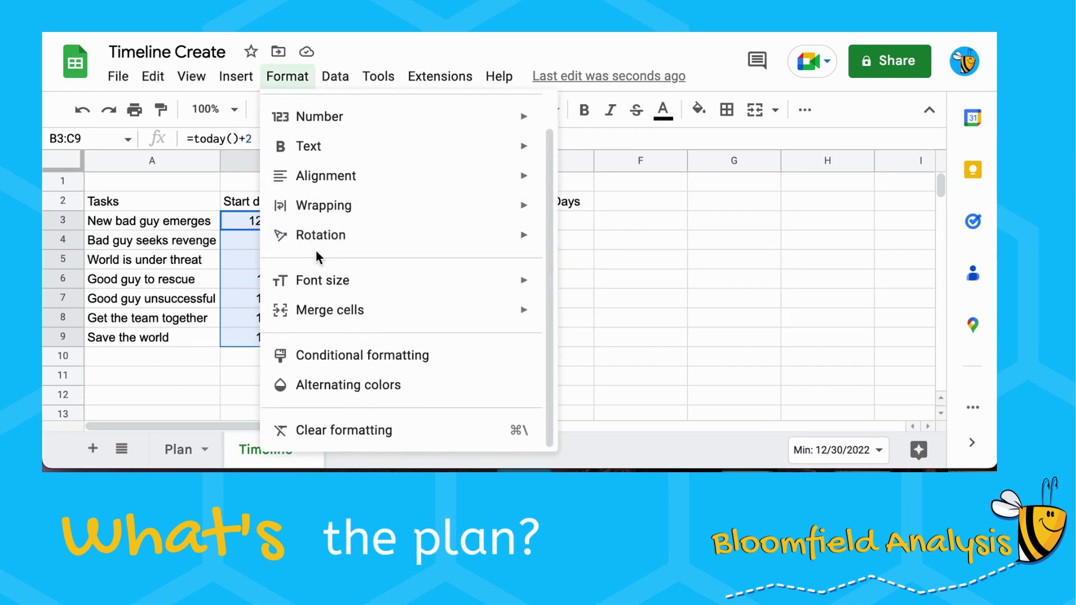
pyautogui.scroll(2, 316, 250)
pyautogui.moveTo(353, 163)
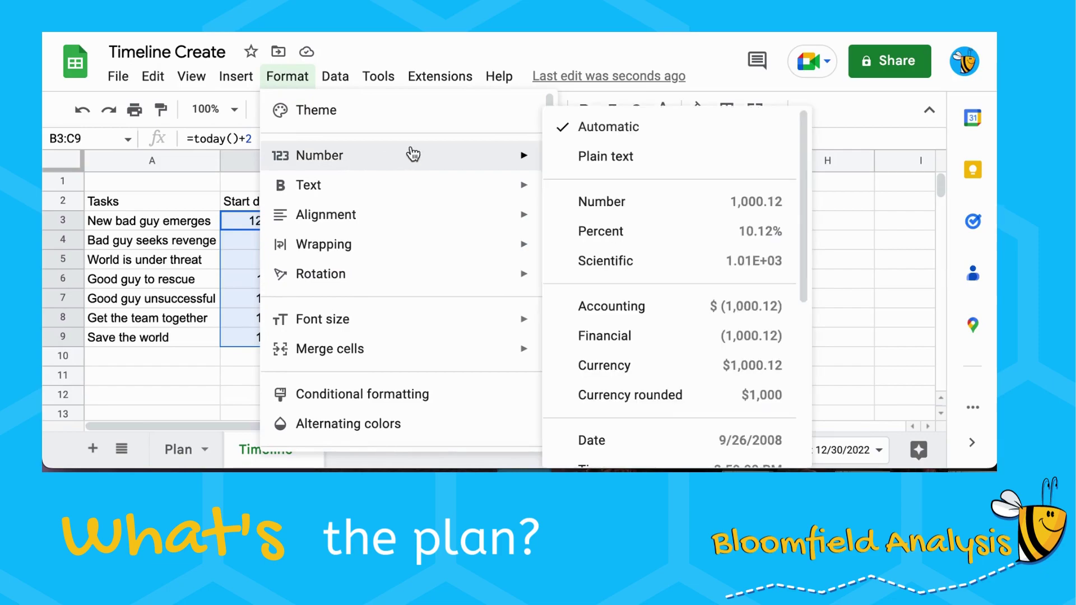
pyautogui.scroll(-5, 615, 280)
pyautogui.scroll(-5, 615, 281)
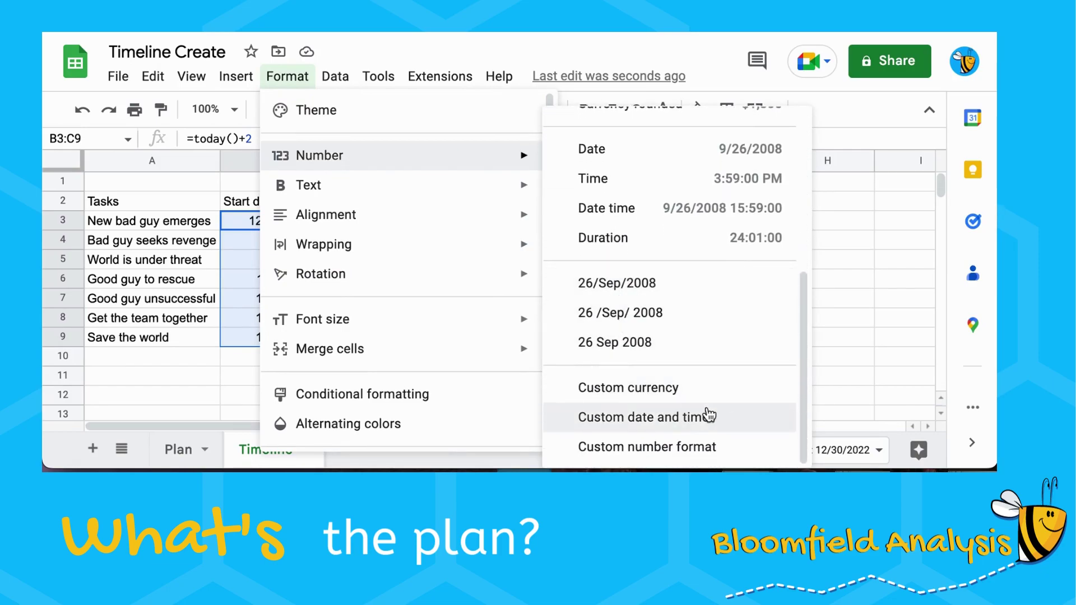
pyautogui.click(661, 420)
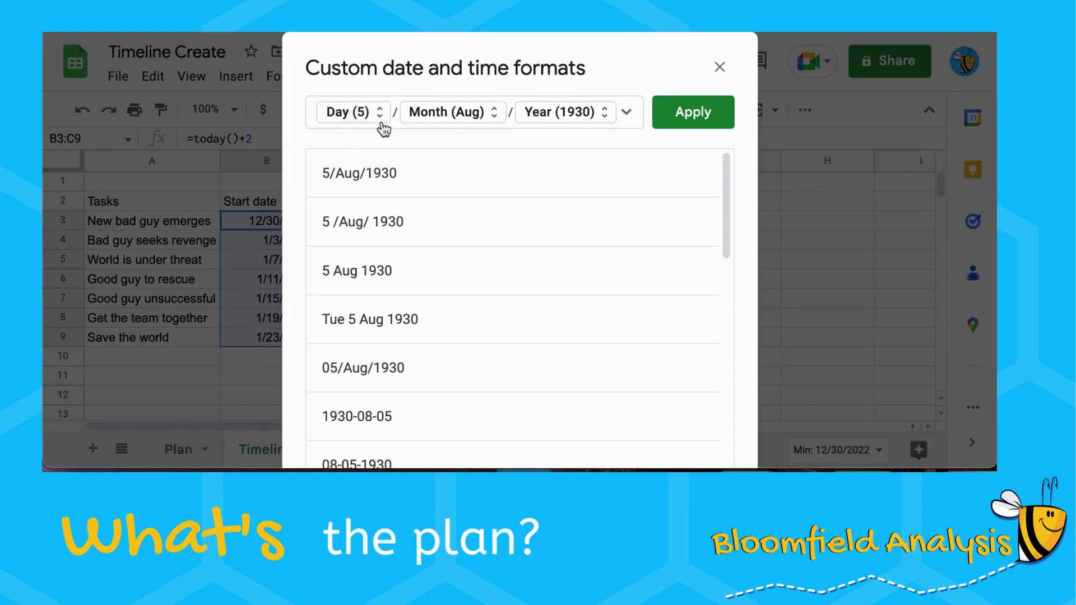
pyautogui.click(398, 113)
pyautogui.press('BackSpace')
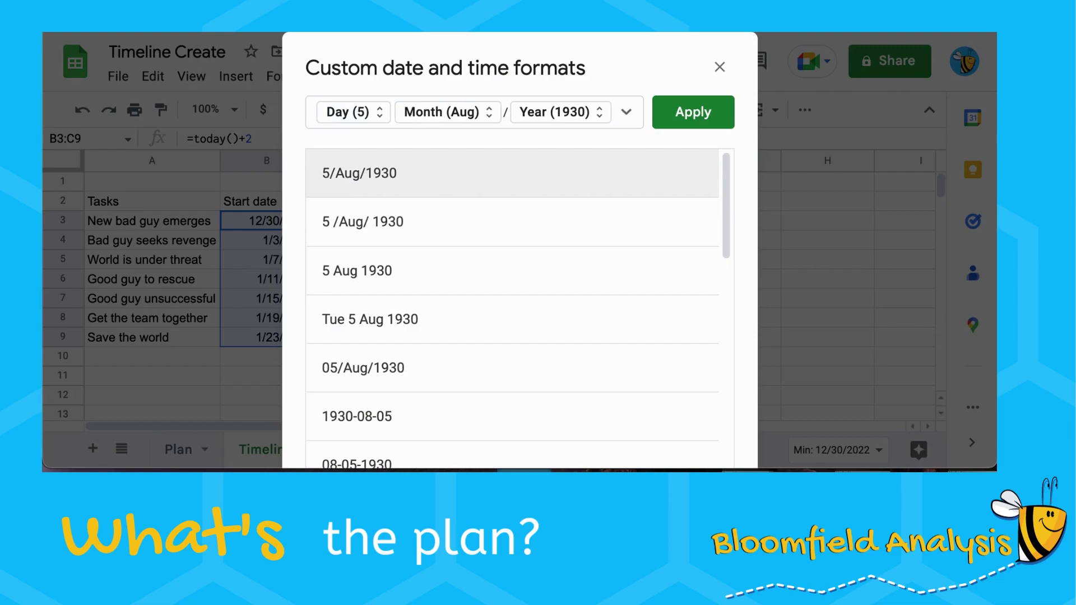
pyautogui.write('/')
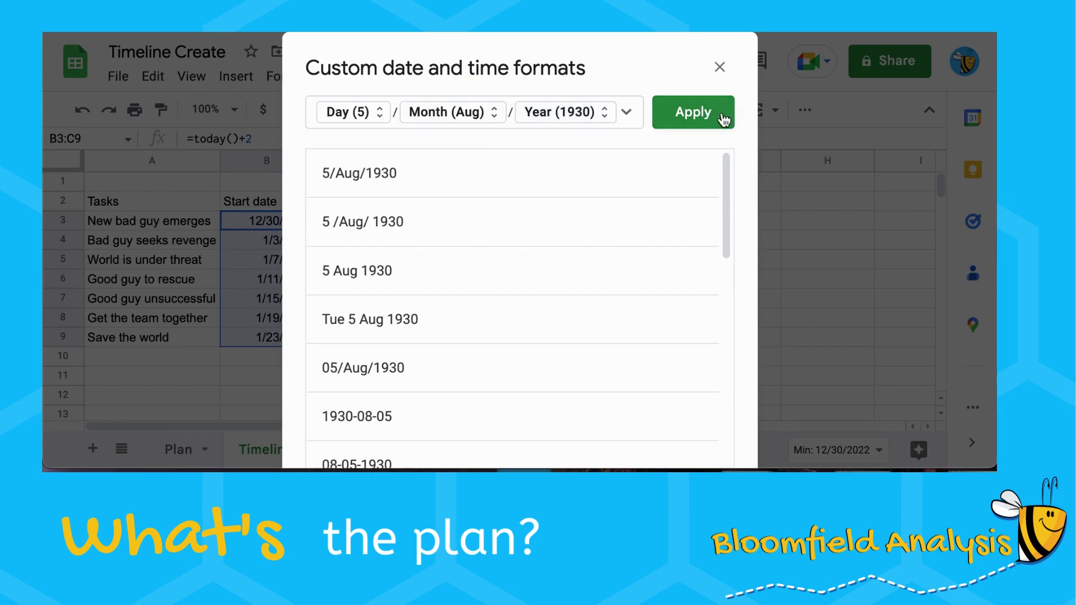
pyautogui.click(689, 126)
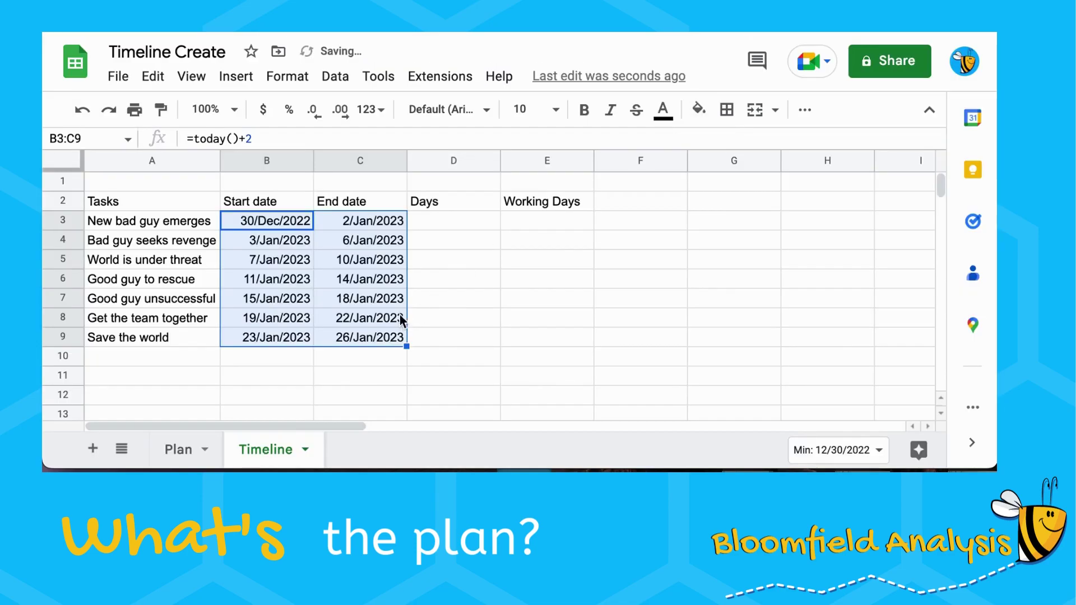
# Step: Enter the formula =days(C3,B3) in D3 and fill it down to D9 for all tasks
pyautogui.click(441, 224)
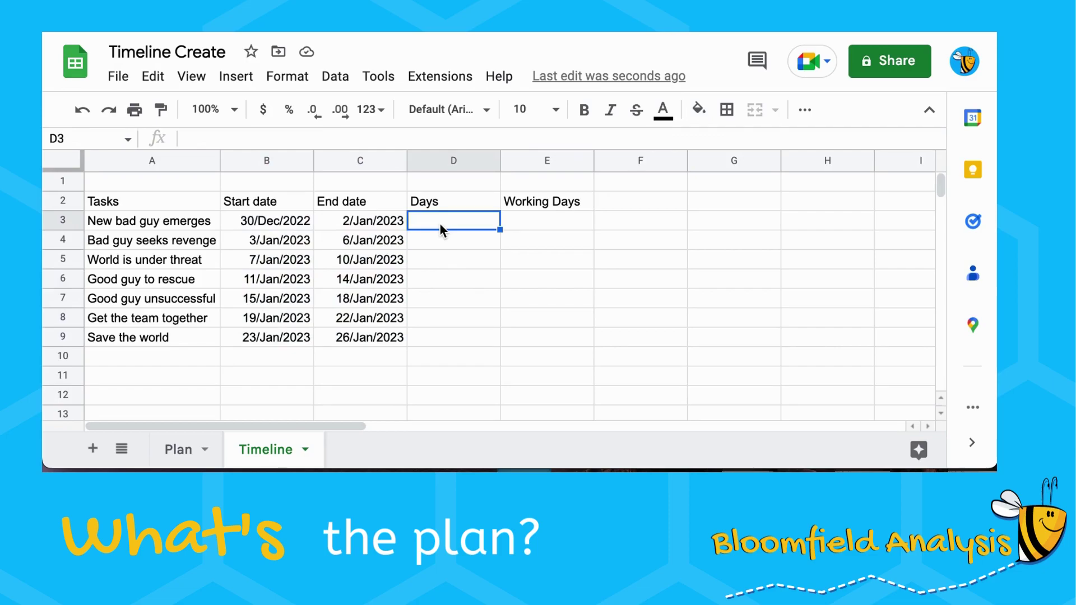
pyautogui.write('=days')
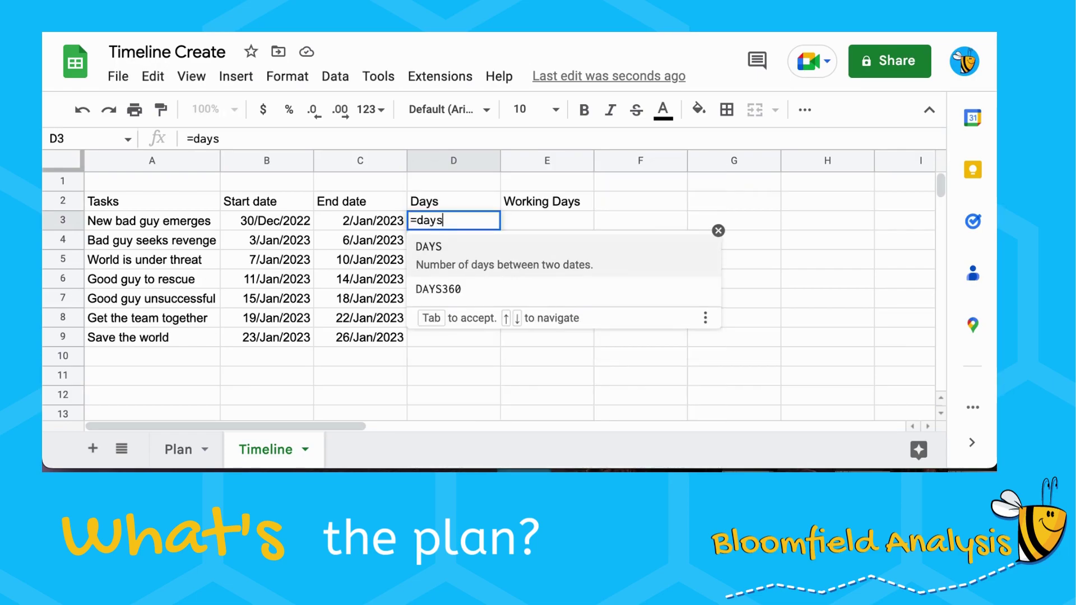
pyautogui.write('(')
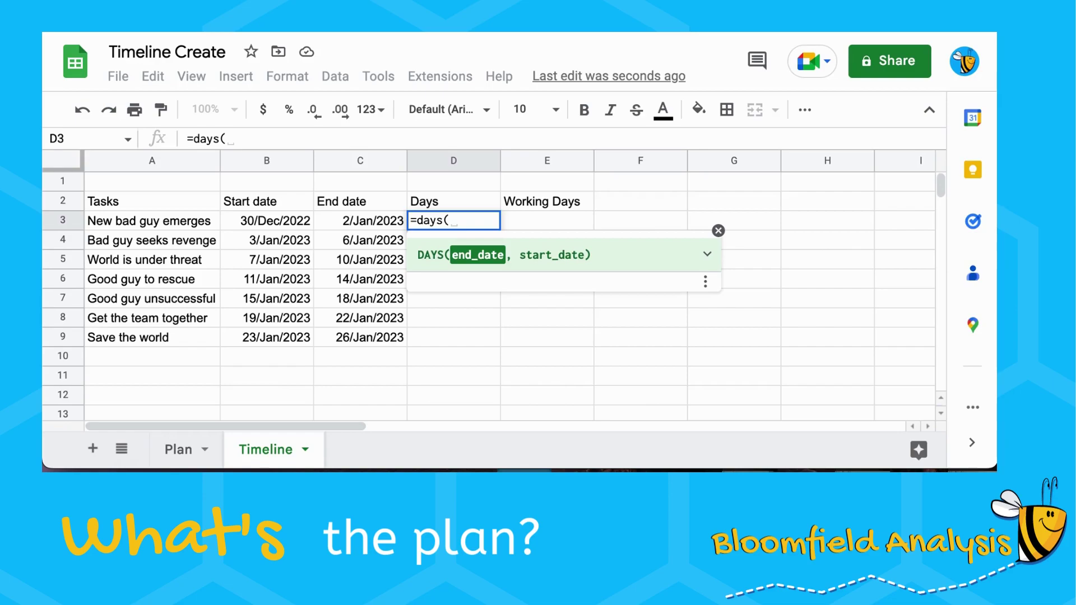
pyautogui.click(360, 220)
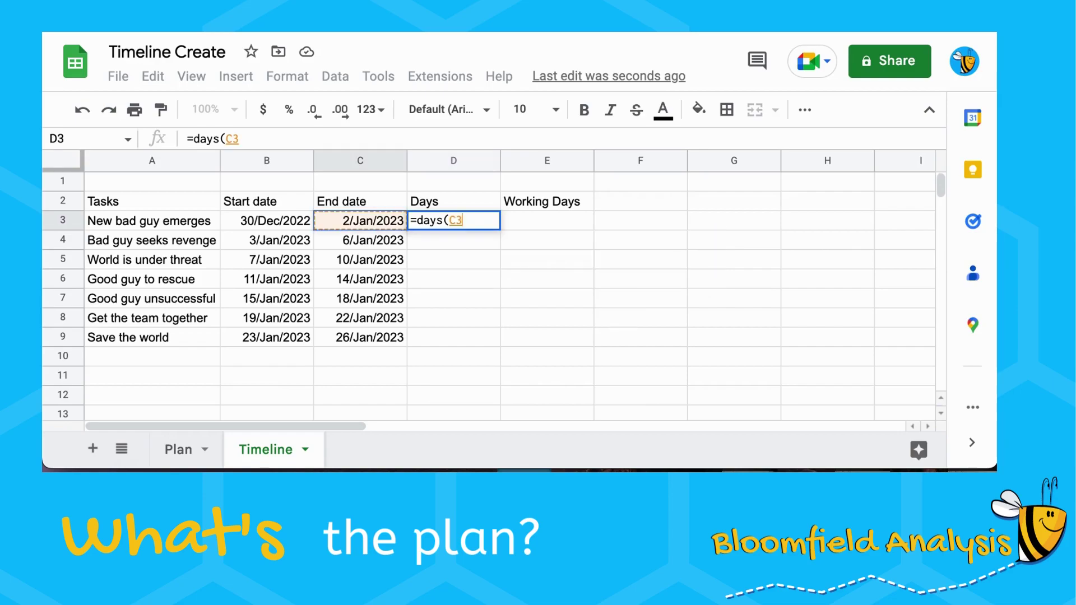
pyautogui.write(',')
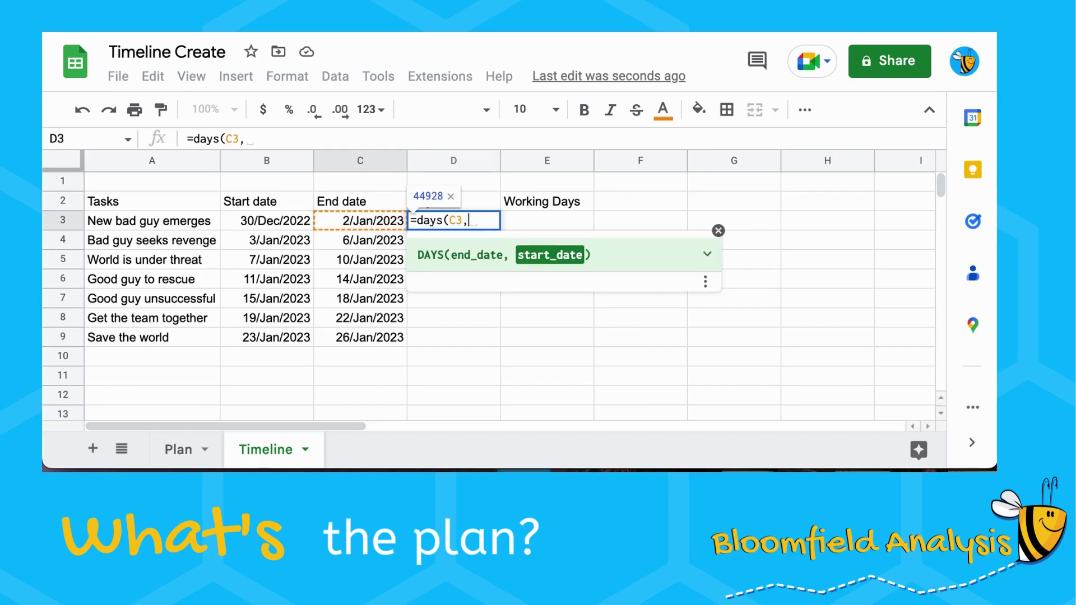
pyautogui.click(267, 221)
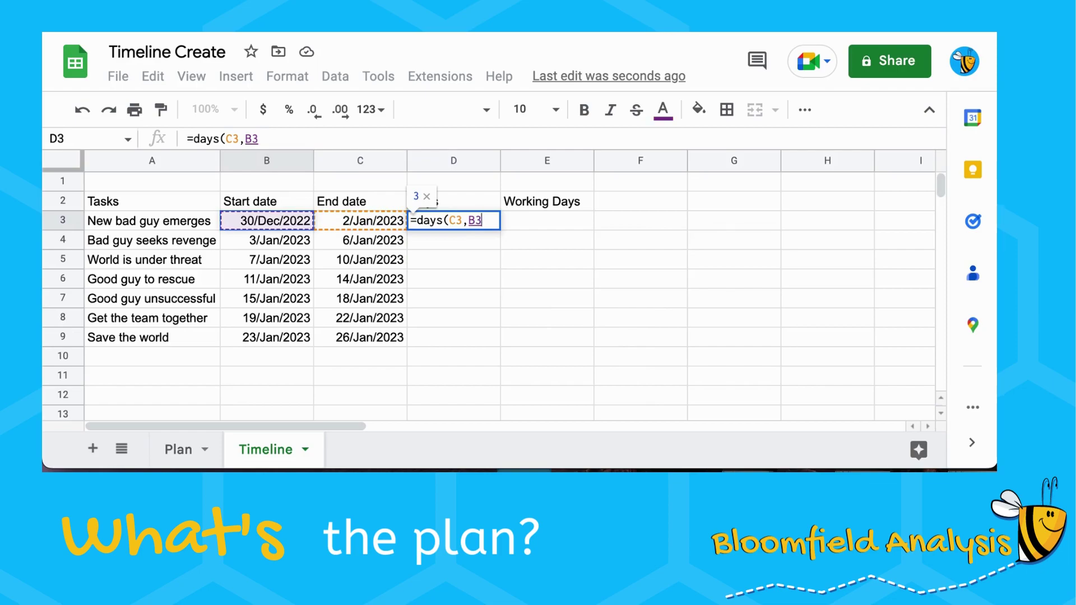
pyautogui.write(')')
pyautogui.press('Return')
pyautogui.click(454, 220)
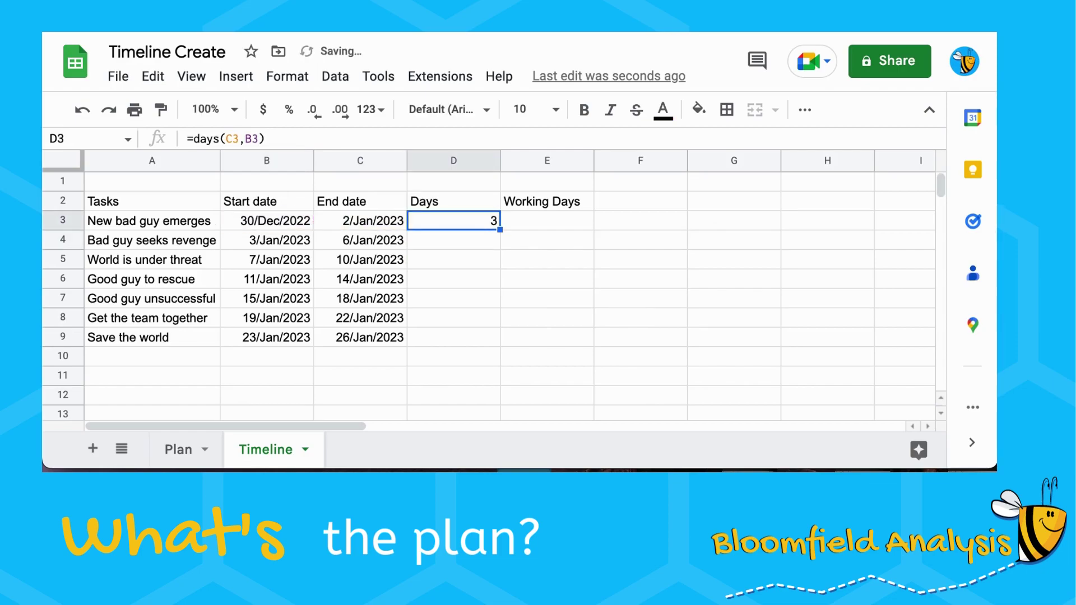
pyautogui.doubleClick(498, 231)
# Step: Enter the formula =networkdays(B3,C3) in E3 to calculate the first task's working days
pyautogui.click(540, 223)
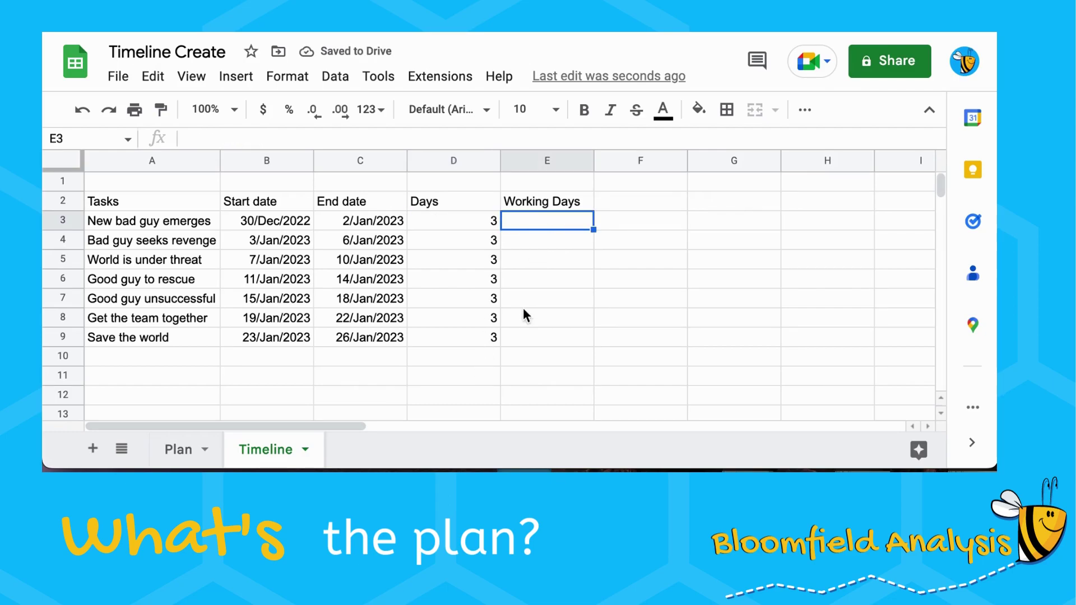
pyautogui.write('=')
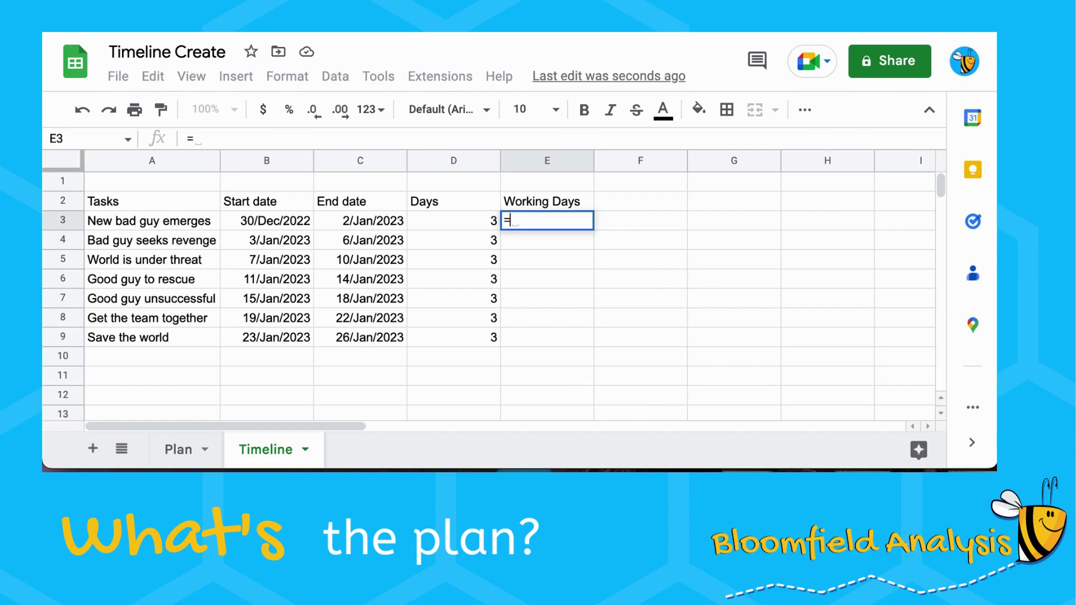
pyautogui.write('net')
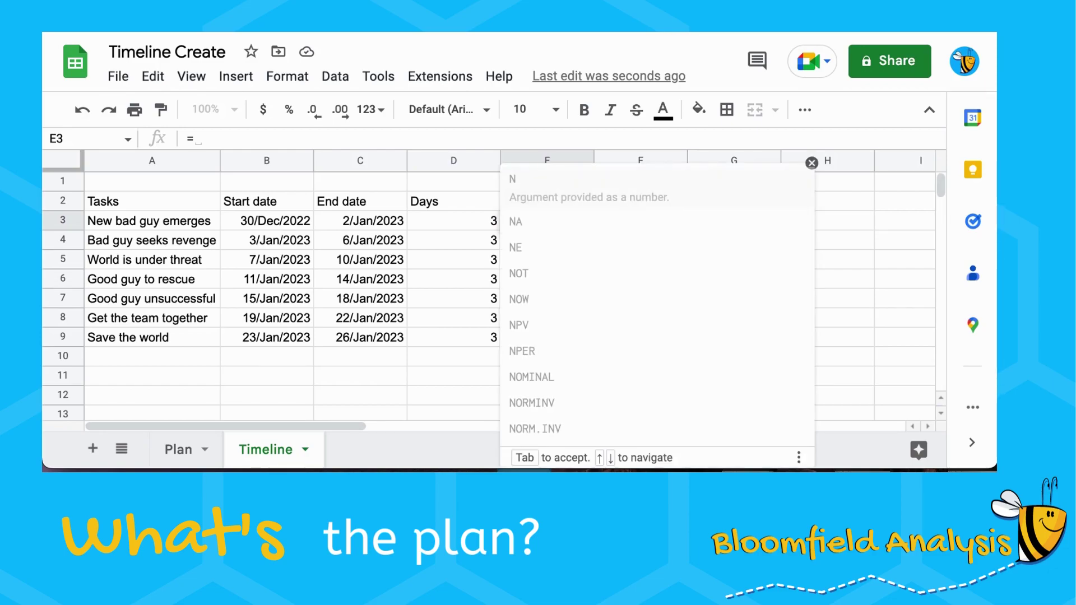
pyautogui.write('wo')
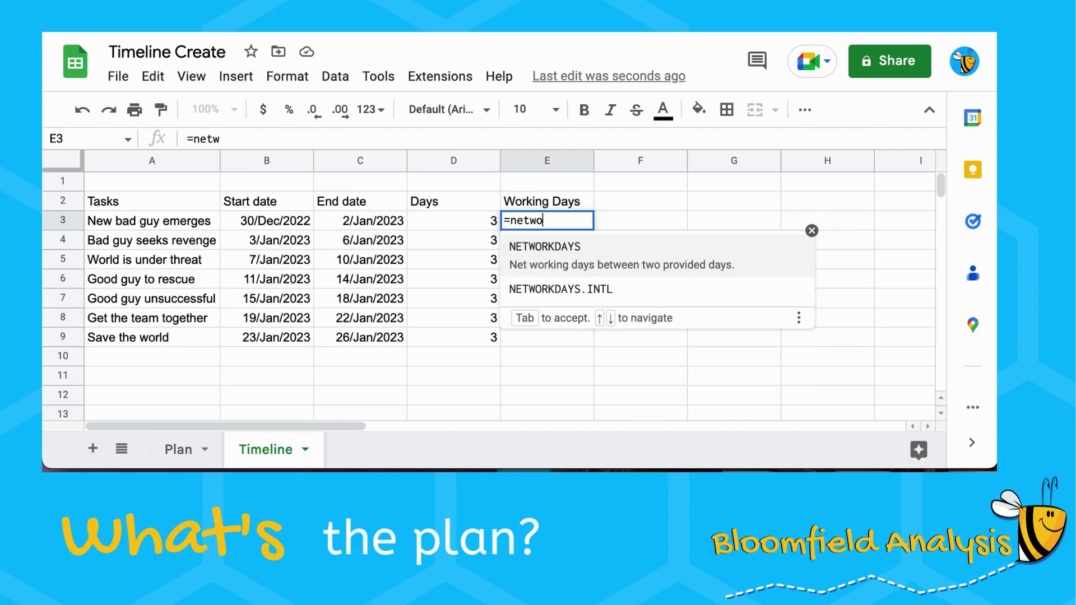
pyautogui.write('rkdays(')
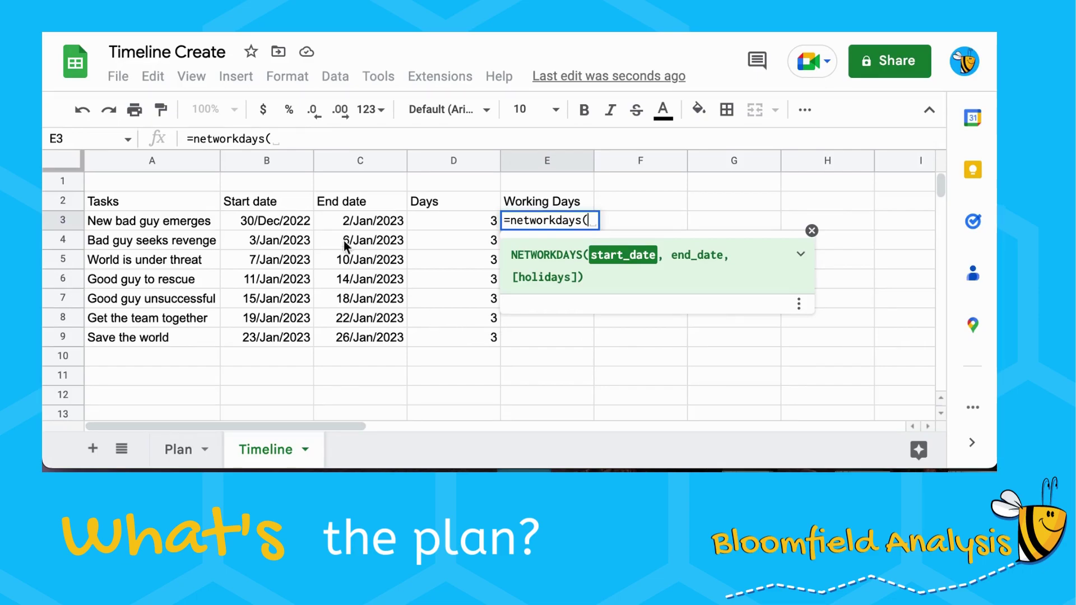
pyautogui.click(311, 225)
pyautogui.write(',')
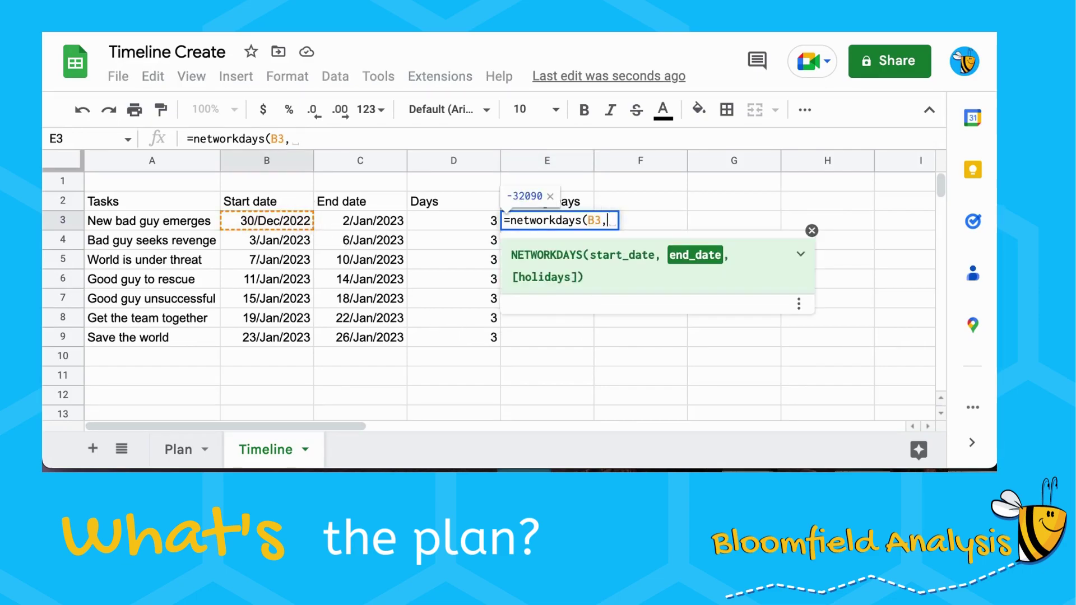
pyautogui.click(361, 223)
pyautogui.write(')\\')
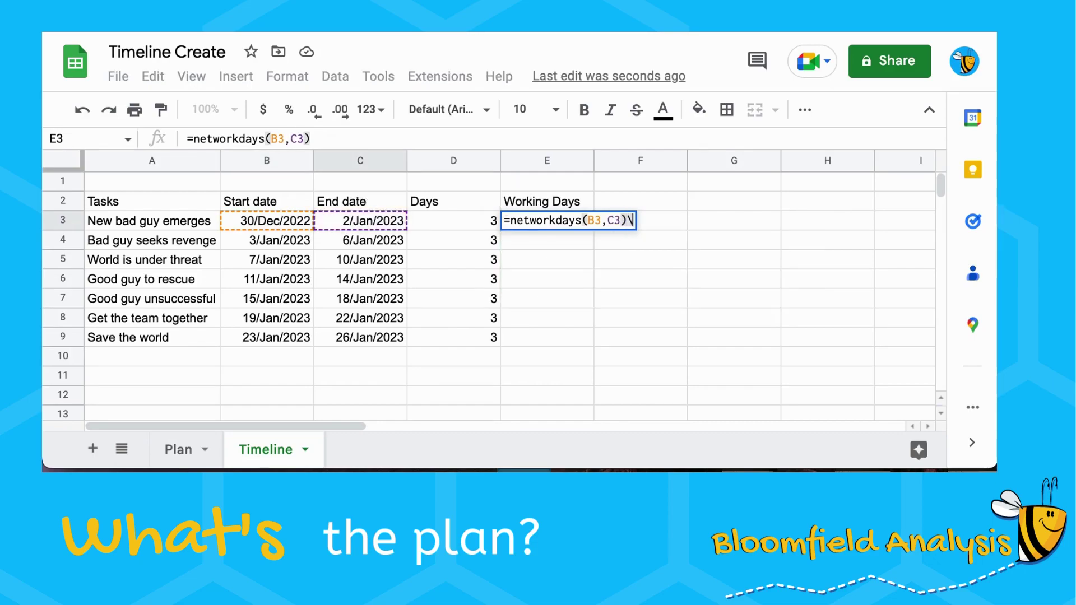
pyautogui.press('BackSpace')
pyautogui.press('Return')
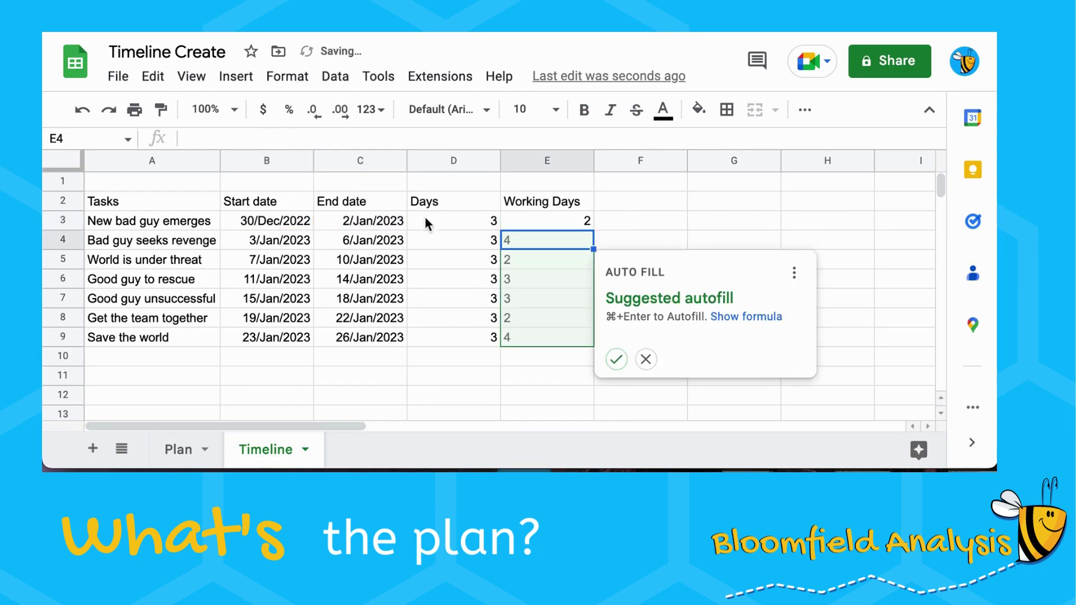
# Step: Accept the suggested autofill to extend the working days formula down through E9
pyautogui.click(616, 359)
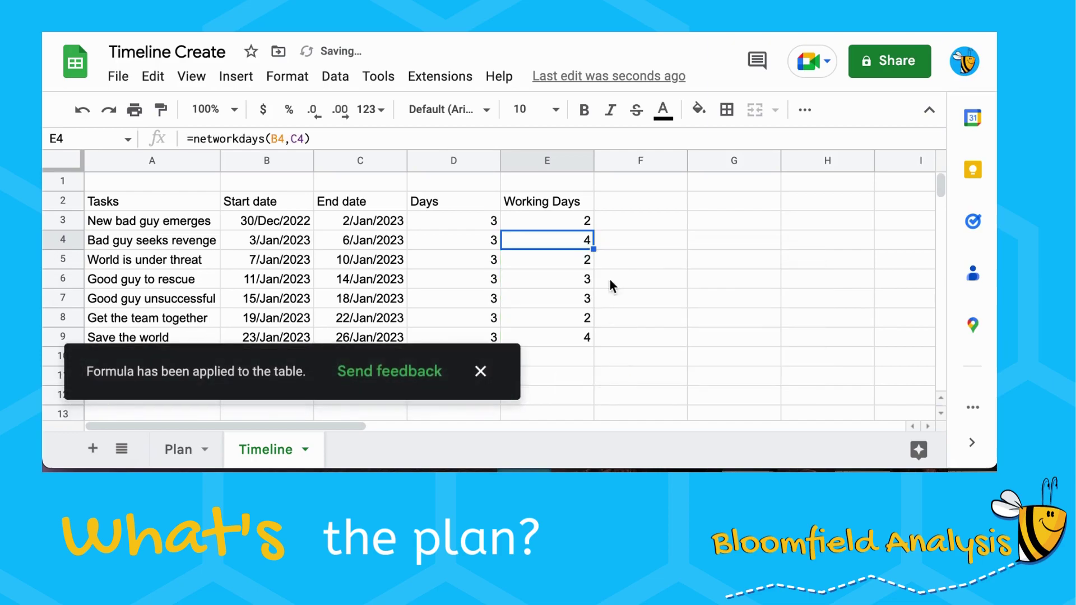
pyautogui.click(624, 262)
pyautogui.click(493, 375)
# Step: Center-align the Days and Working Days columns in D2:E9, including their headers
pyautogui.moveTo(433, 205); pyautogui.dragTo(586, 339)
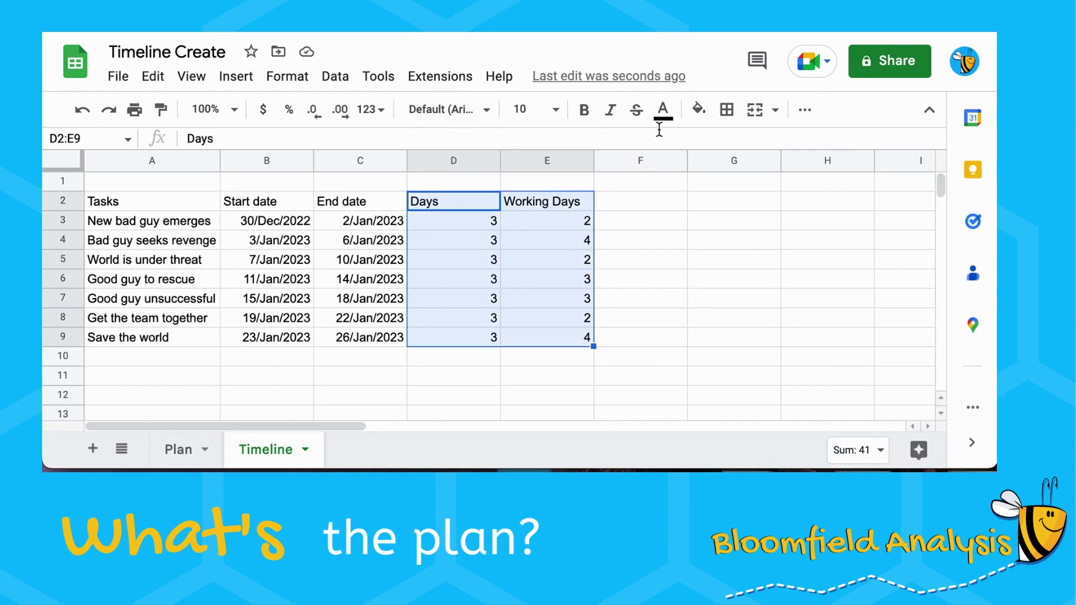
pyautogui.click(805, 109)
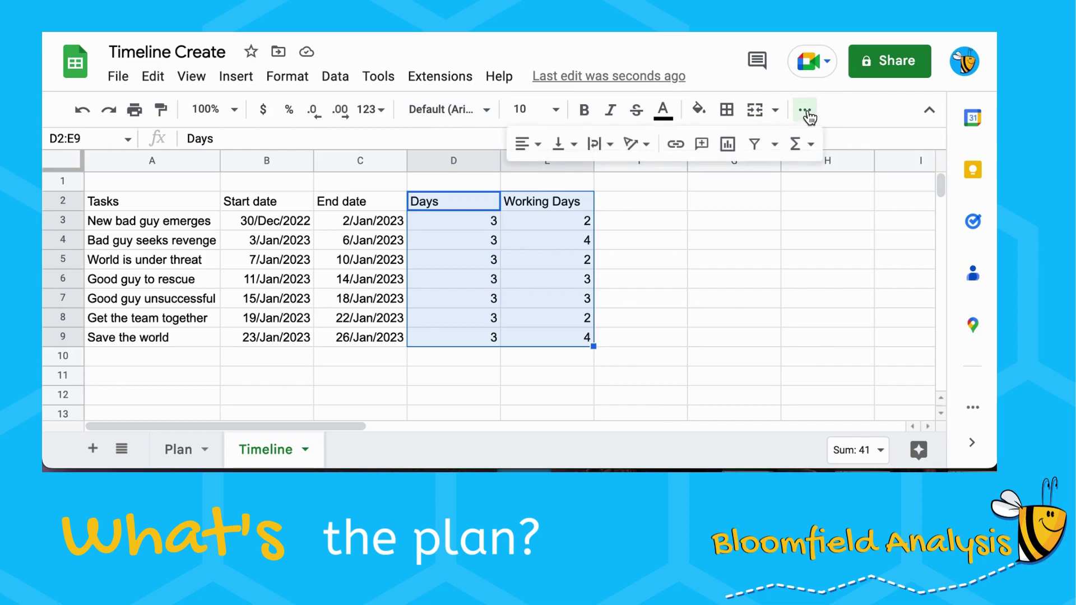
pyautogui.click(530, 152)
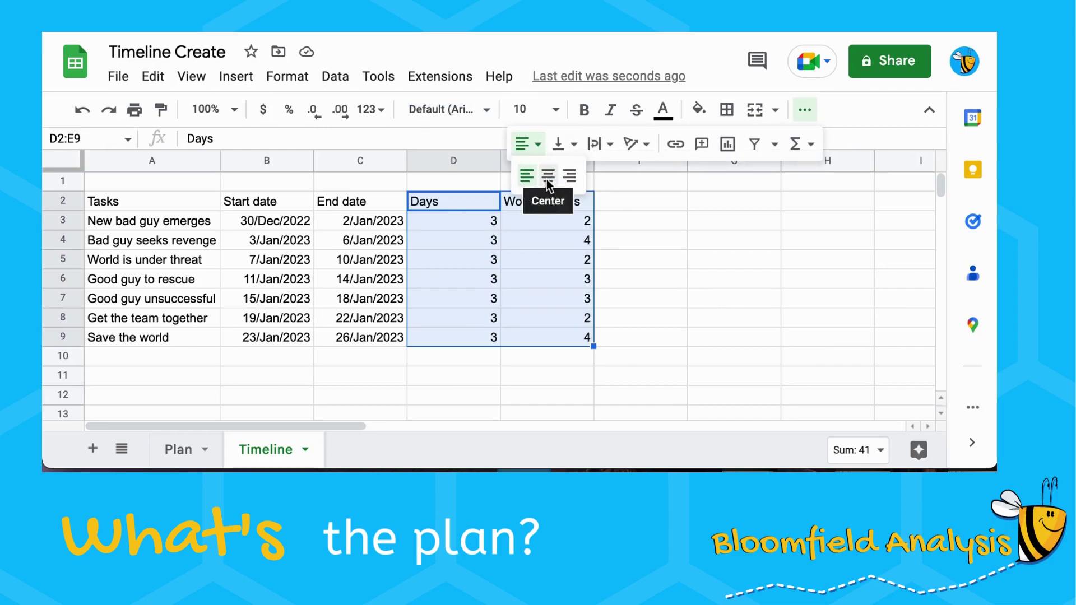
pyautogui.click(547, 176)
pyautogui.click(633, 246)
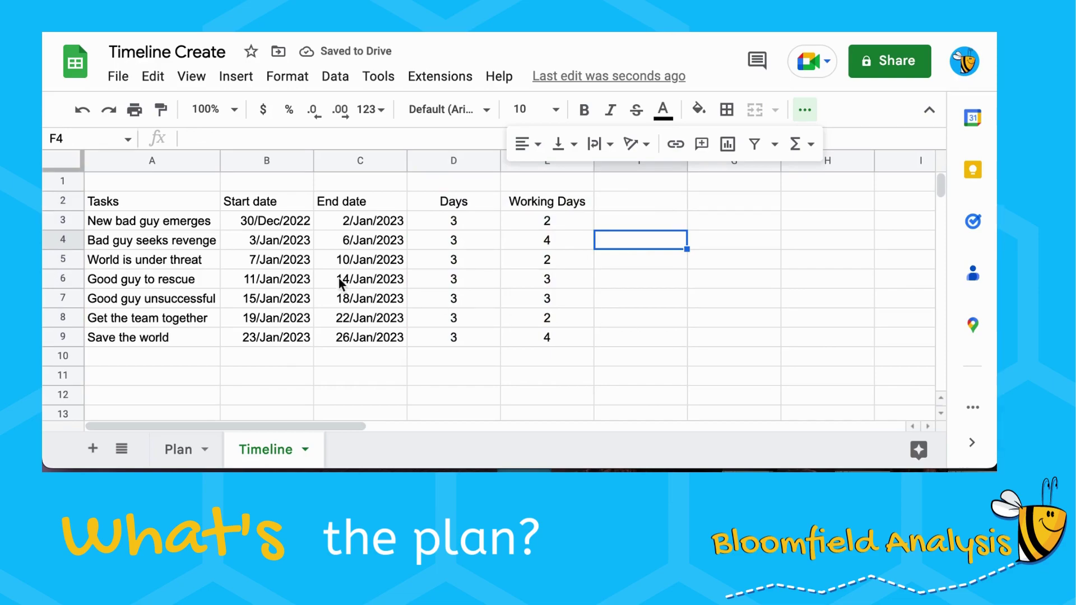
# Step: Make the header row A2:E2 bold
pyautogui.click(186, 207)
pyautogui.moveTo(186, 206); pyautogui.dragTo(581, 207)
pyautogui.hotkey('ctrl', 'b')
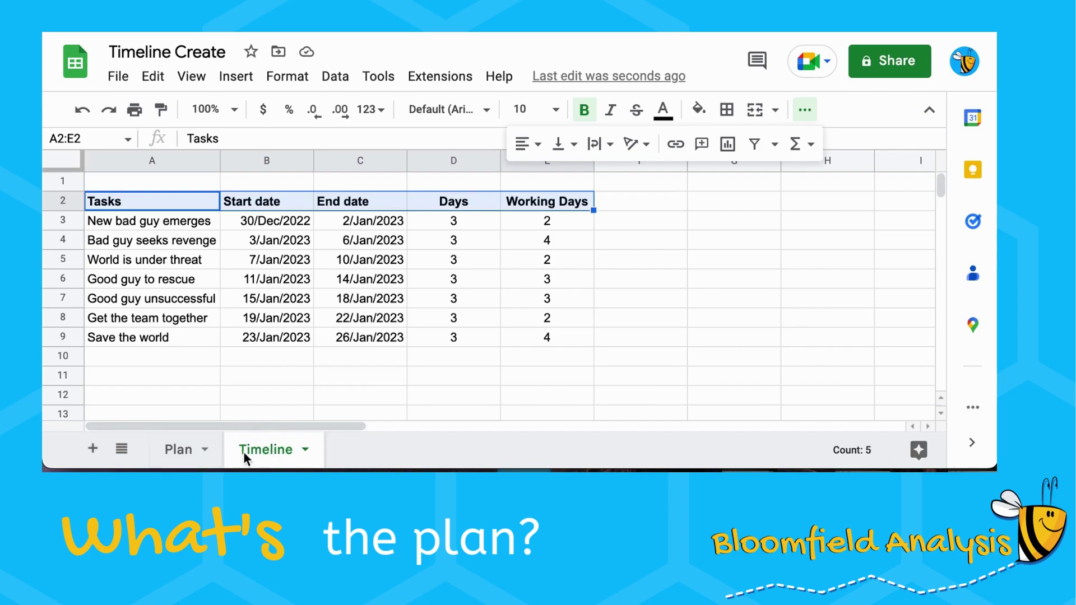
# Step: Move the whole task table A2:E9 from the Timeline sheet to cell A2 of the Plan sheet
pyautogui.keyDown('shift'); pyautogui.click(563, 334); pyautogui.keyUp('shift')
pyautogui.hotkey('ctrl', 'c')
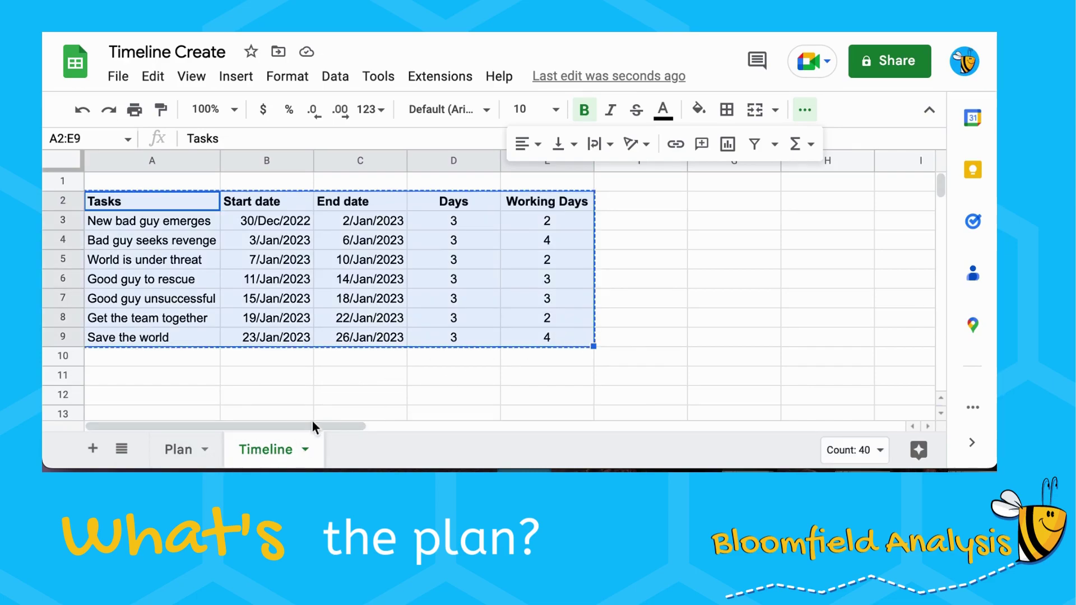
pyautogui.click(178, 451)
pyautogui.click(132, 207)
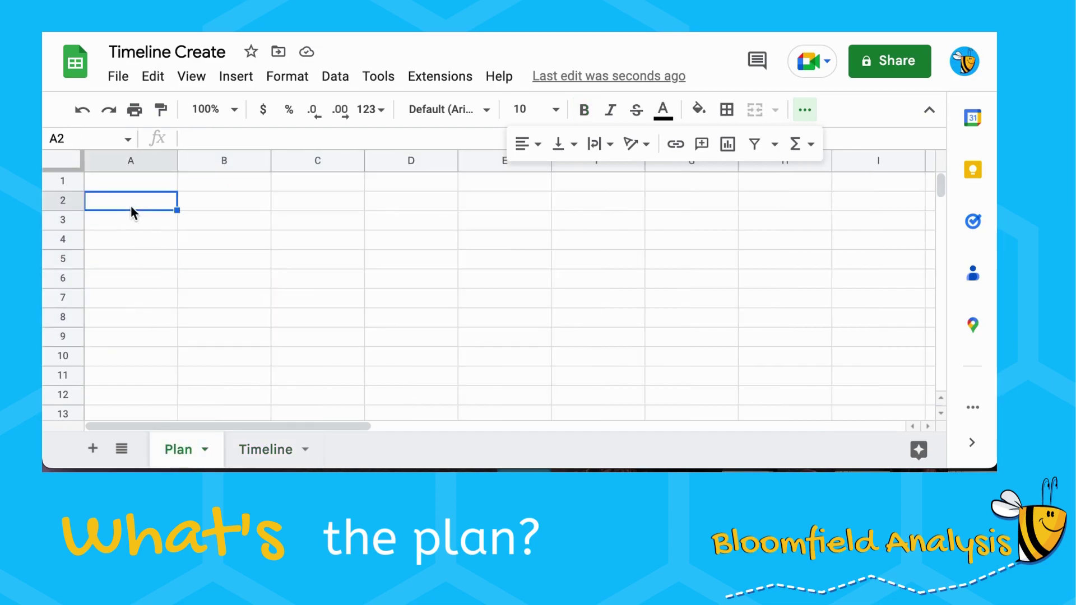
pyautogui.hotkey('ctrl', 'v')
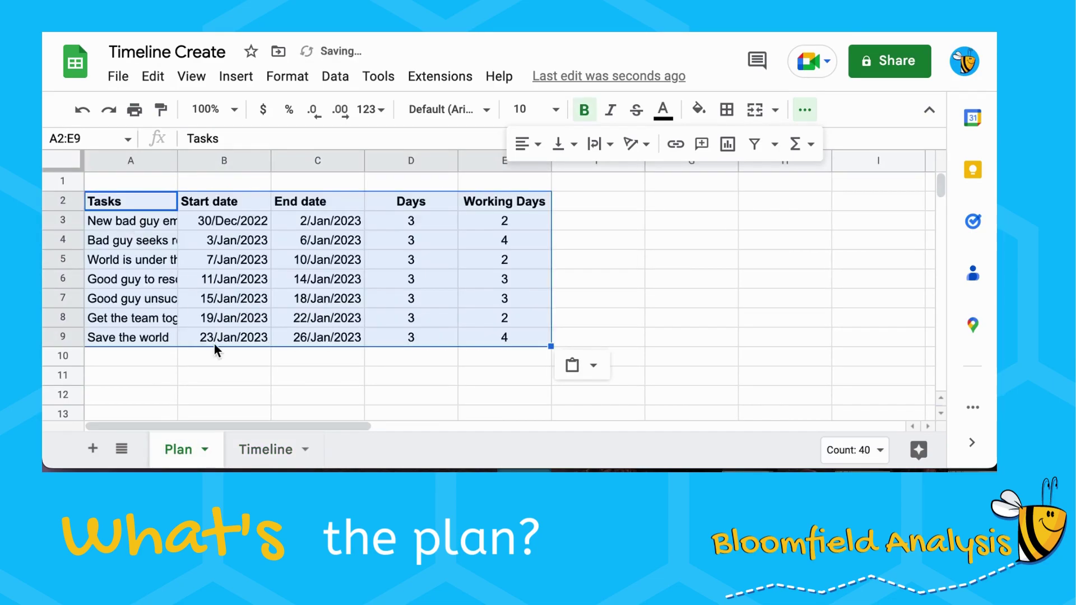
# Step: Fit the width of column A on the Plan sheet to the task names
pyautogui.click(190, 318)
pyautogui.doubleClick(177, 161)
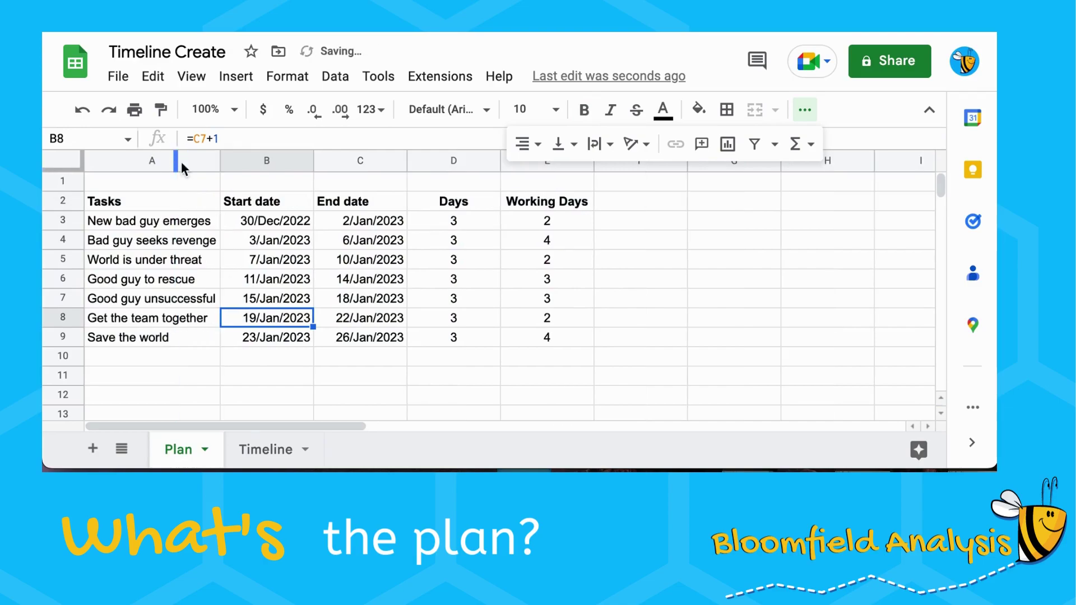
pyautogui.click(385, 299)
# Step: Enter the formula =Plan!A2 in A4 of the Timeline sheet and fill it down through A13 to pull in the tasks
pyautogui.click(269, 449)
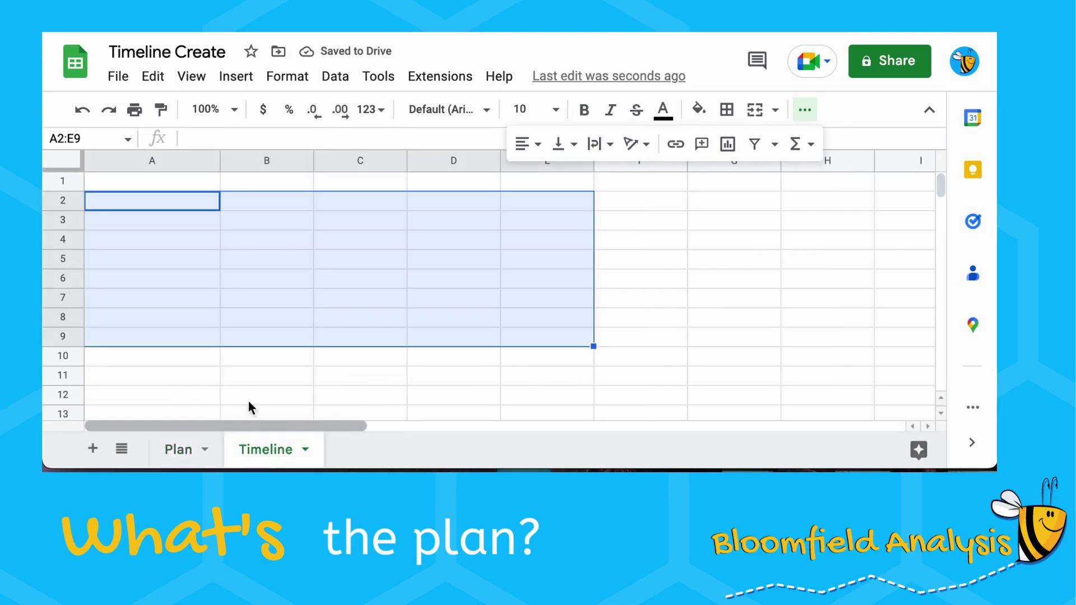
pyautogui.click(187, 206)
pyautogui.press('Down')
pyautogui.press('Down')
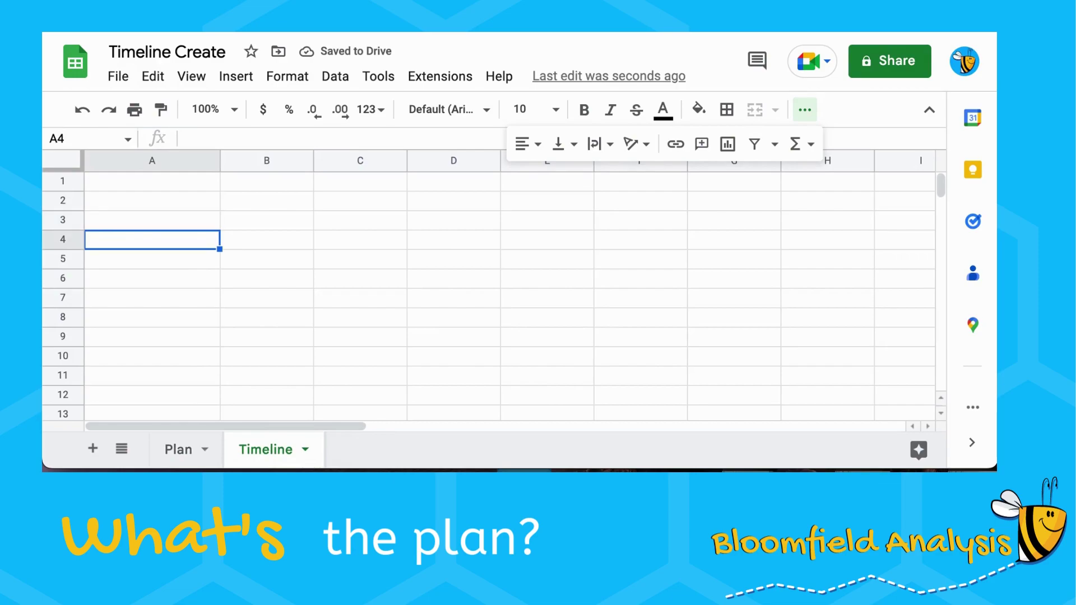
pyautogui.write('=')
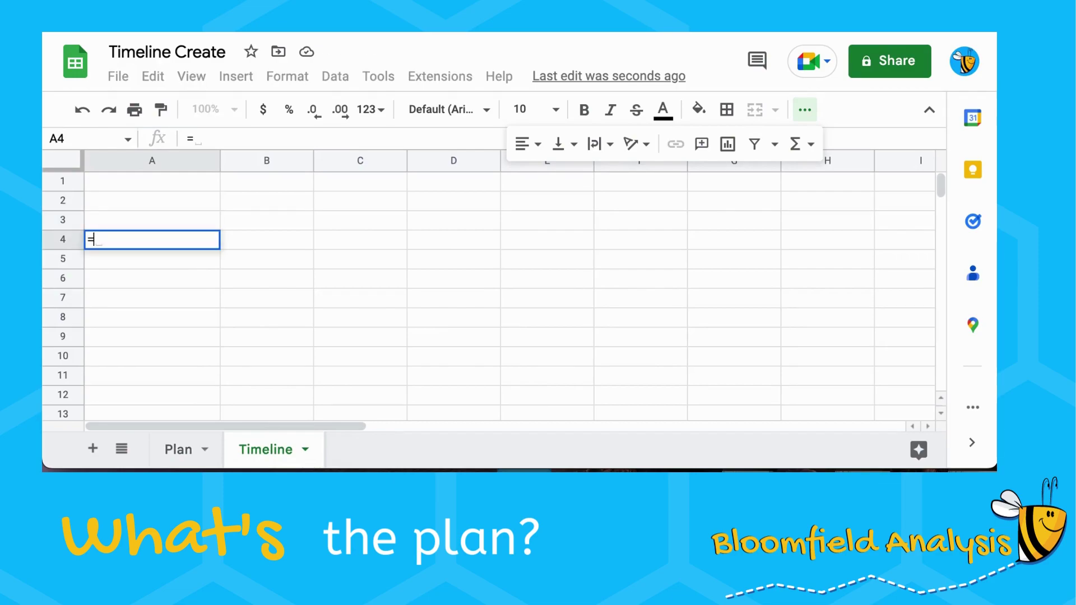
pyautogui.click(176, 449)
pyautogui.click(166, 204)
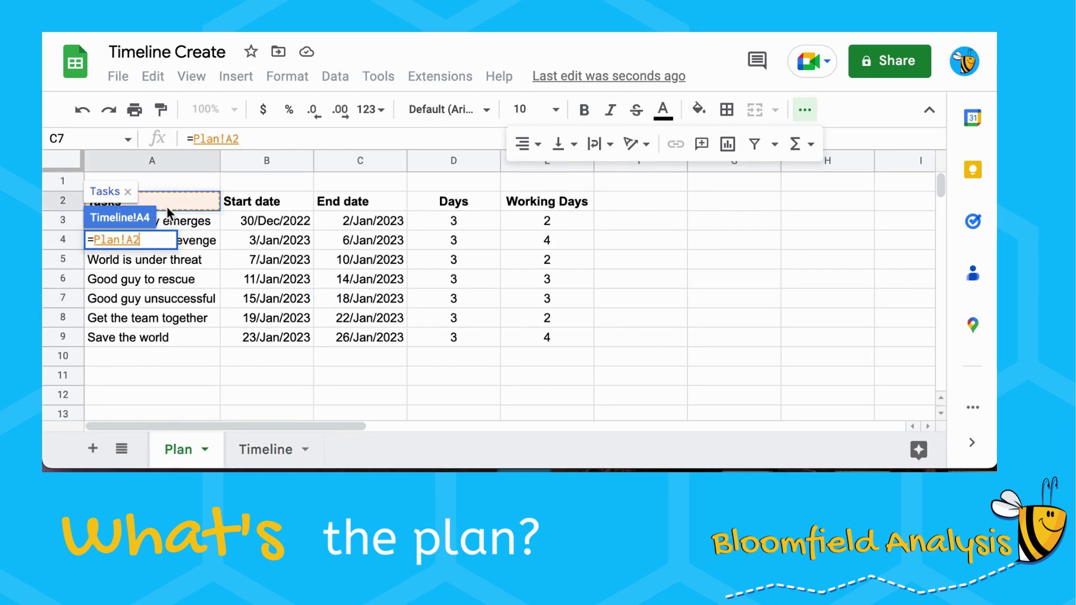
pyautogui.press('Return')
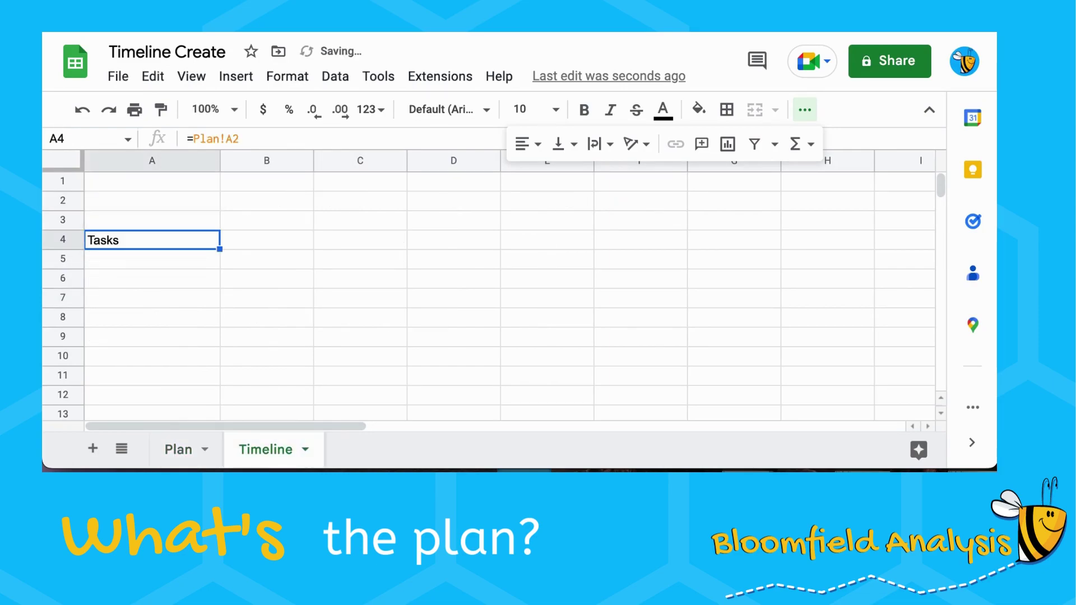
pyautogui.moveTo(220, 249); pyautogui.dragTo(209, 419)
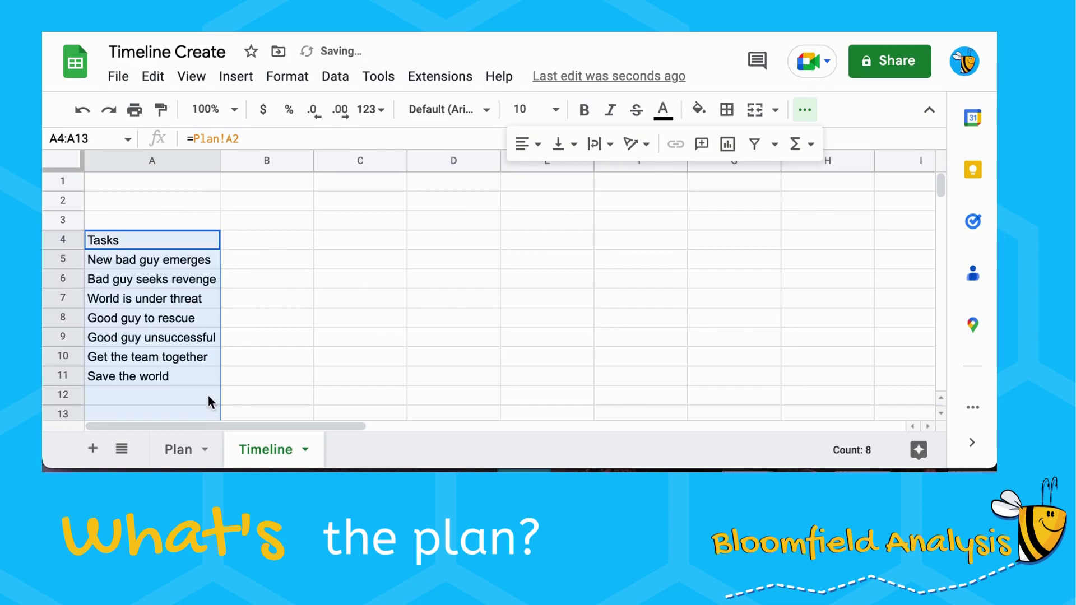
# Step: Enter the formula =Plan!B3-5 in B3 of the Timeline sheet as the first timeline date
pyautogui.click(257, 222)
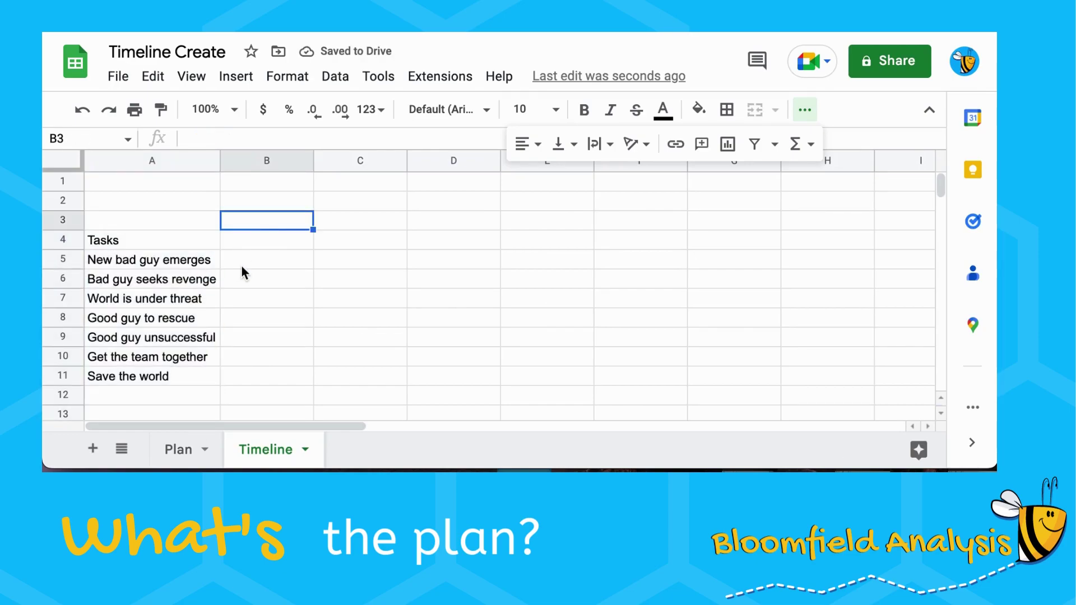
pyautogui.write('=')
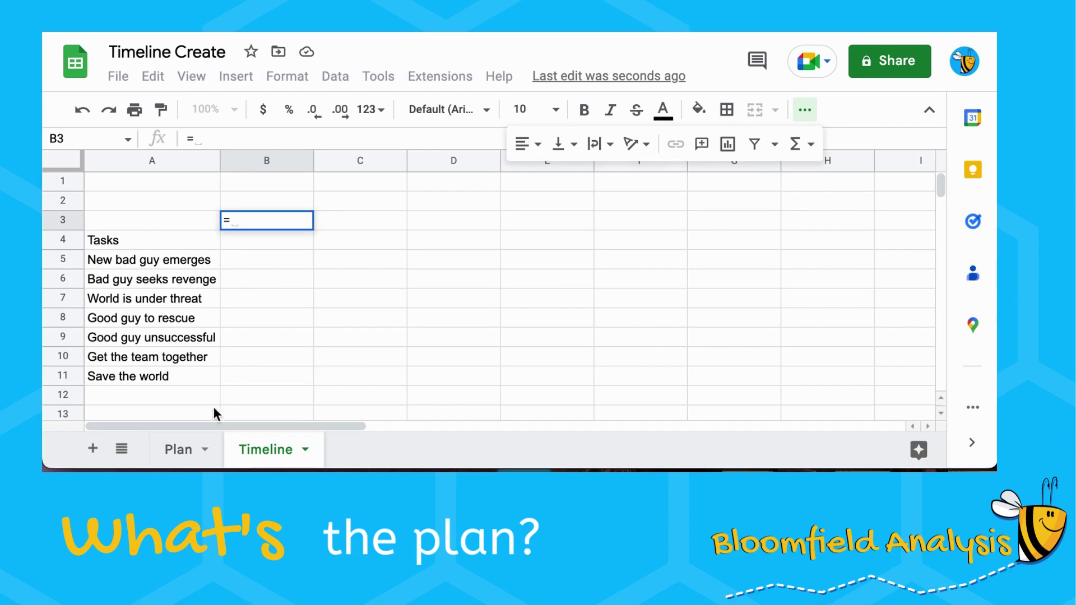
pyautogui.click(184, 451)
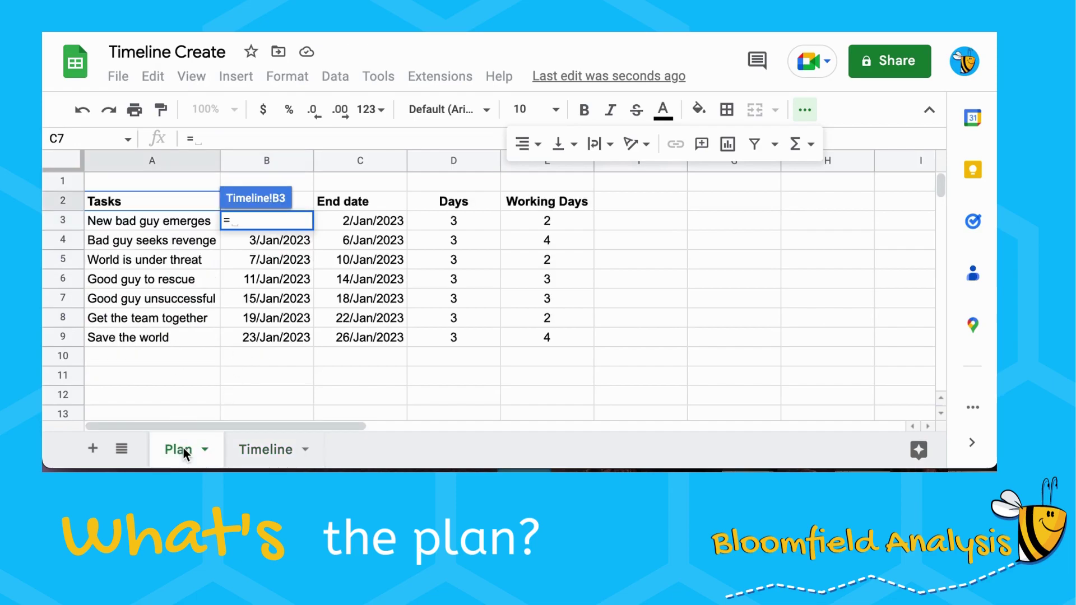
pyautogui.click(183, 227)
pyautogui.press('Right')
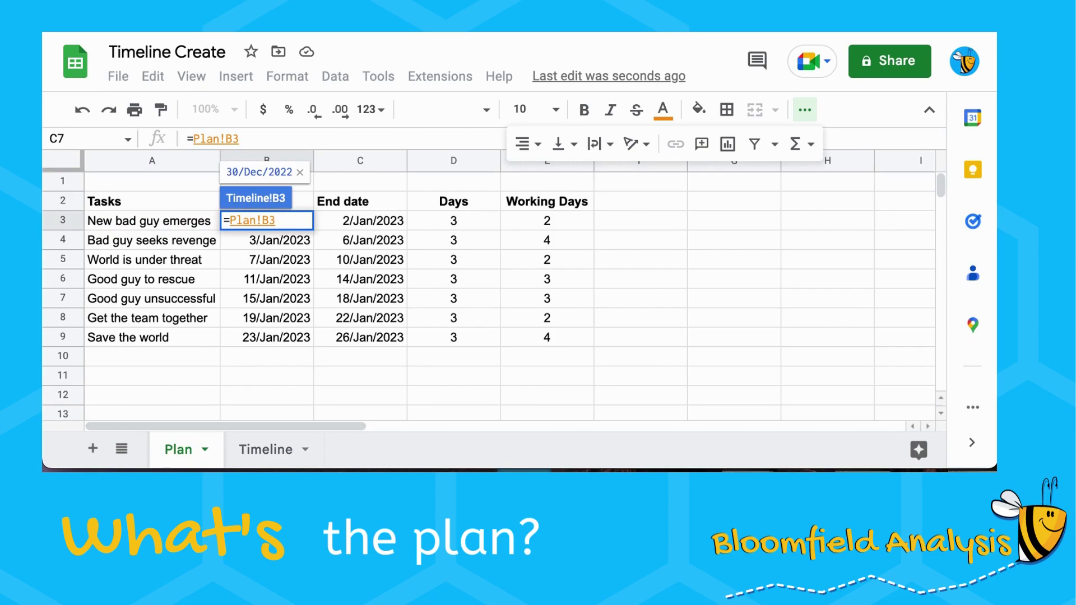
pyautogui.write('-5')
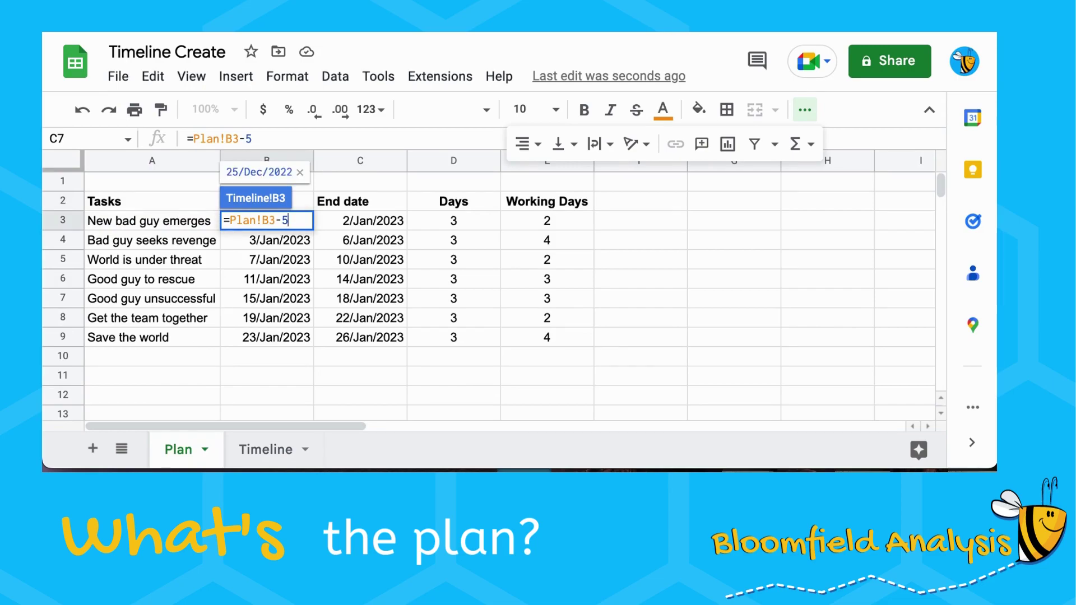
pyautogui.press('Return')
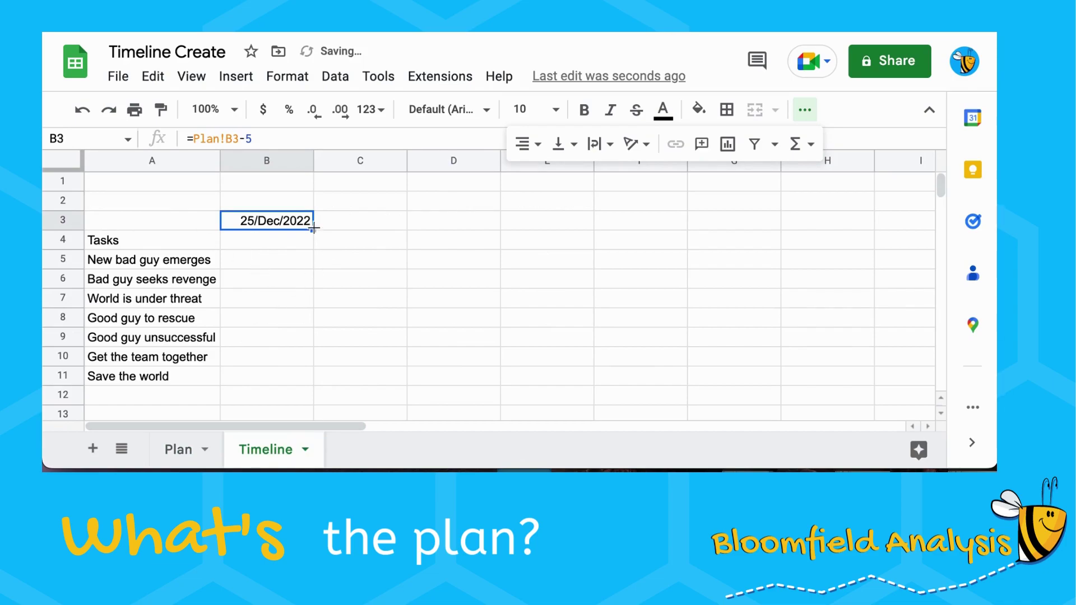
# Step: Fill the B3 formula across row 3 through W3
pyautogui.moveTo(313, 229); pyautogui.dragTo(961, 203)
pyautogui.hscroll(-10, 491, 194)
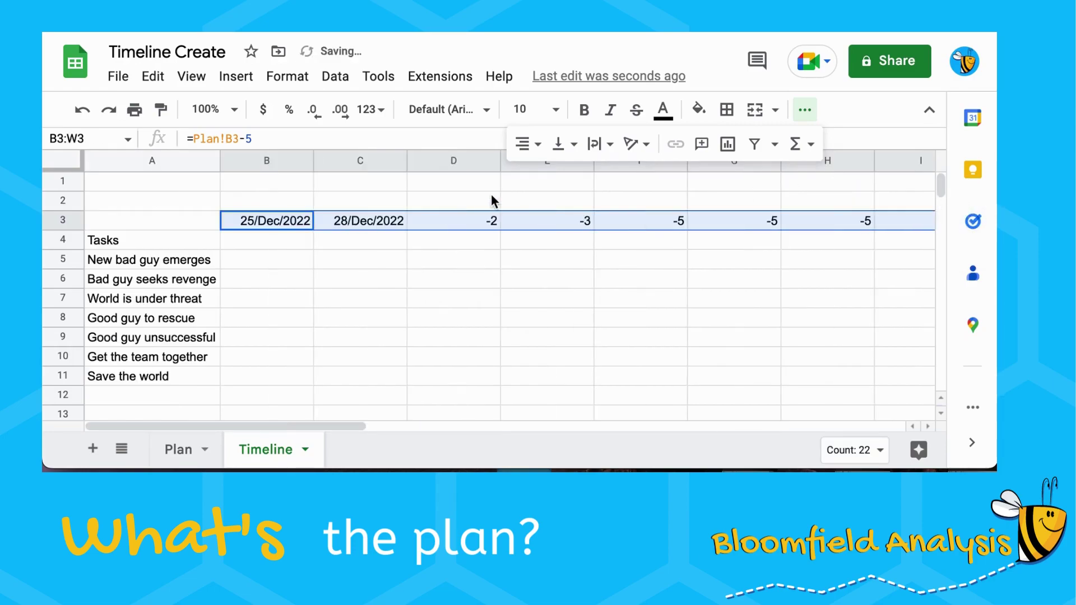
# Step: Replace the formula in C3 with =B3-1 and copy the cell
pyautogui.click(362, 215)
pyautogui.press('Right')
pyautogui.press('Left')
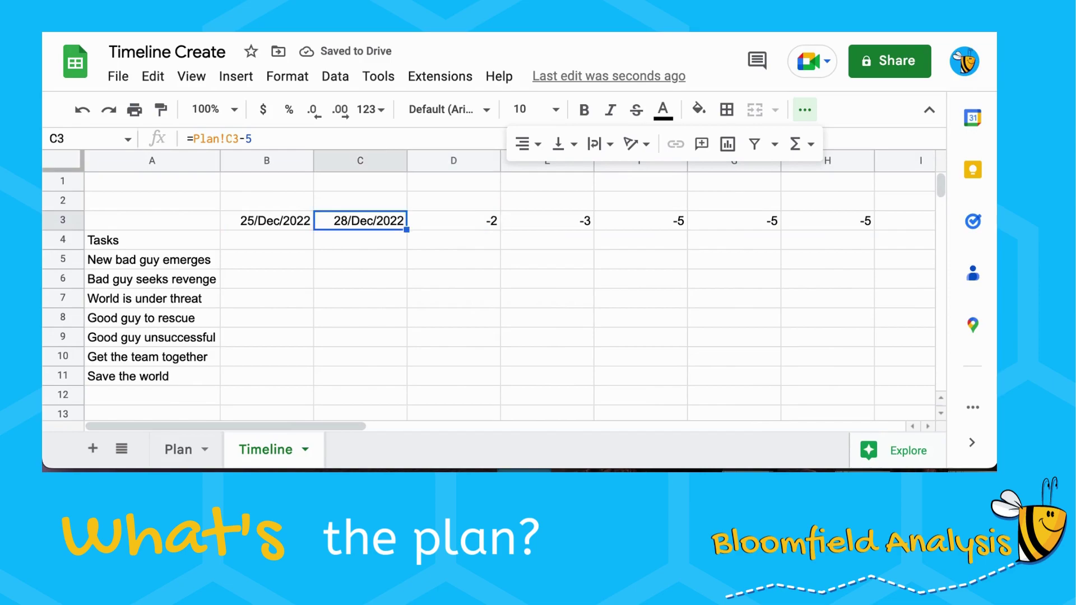
pyautogui.write('=')
pyautogui.press('Left')
pyautogui.write('-1')
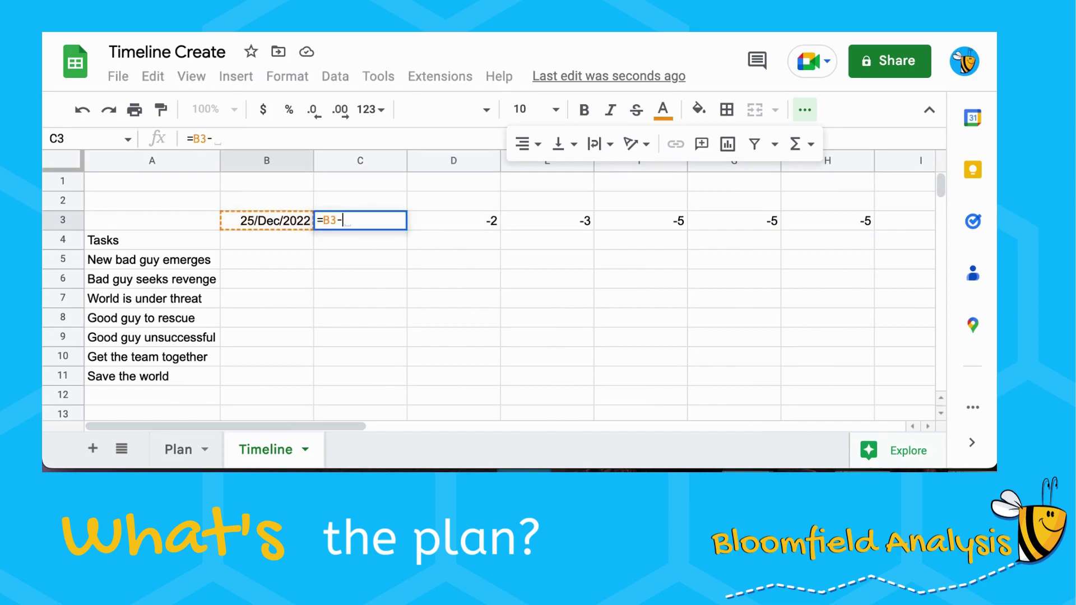
pyautogui.press('Return')
pyautogui.press('Up')
pyautogui.hotkey('ctrl', 'c')
# Step: Enter the formula =B3+1 in C3 and copy it across row 3 through W3 to create consecutive dates
pyautogui.press('Left')
pyautogui.press('Right')
pyautogui.press('Left')
pyautogui.write('+1')
pyautogui.press('Return')
pyautogui.press('Up')
pyautogui.hotkey('ctrl', 'c')
pyautogui.hotkey('ctrl', 'shift', 'Right')
pyautogui.hotkey('ctrl', 'v')
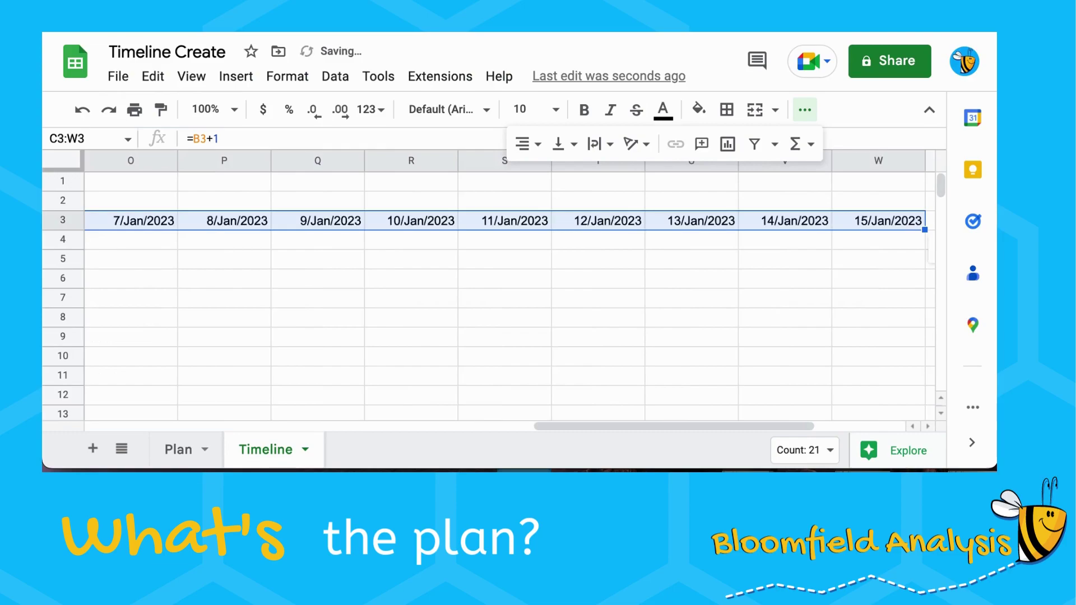
# Step: Rotate the dates in B3:W3 of the Timeline sheet upward so they read vertically
pyautogui.press('Home')
pyautogui.press('Right')
pyautogui.hotkey('shift', 'Right')
pyautogui.hotkey('shift', 'Right')
pyautogui.hotkey('shift', 'Right')
pyautogui.hotkey('shift', 'Right')
pyautogui.hotkey('shift', 'Right')
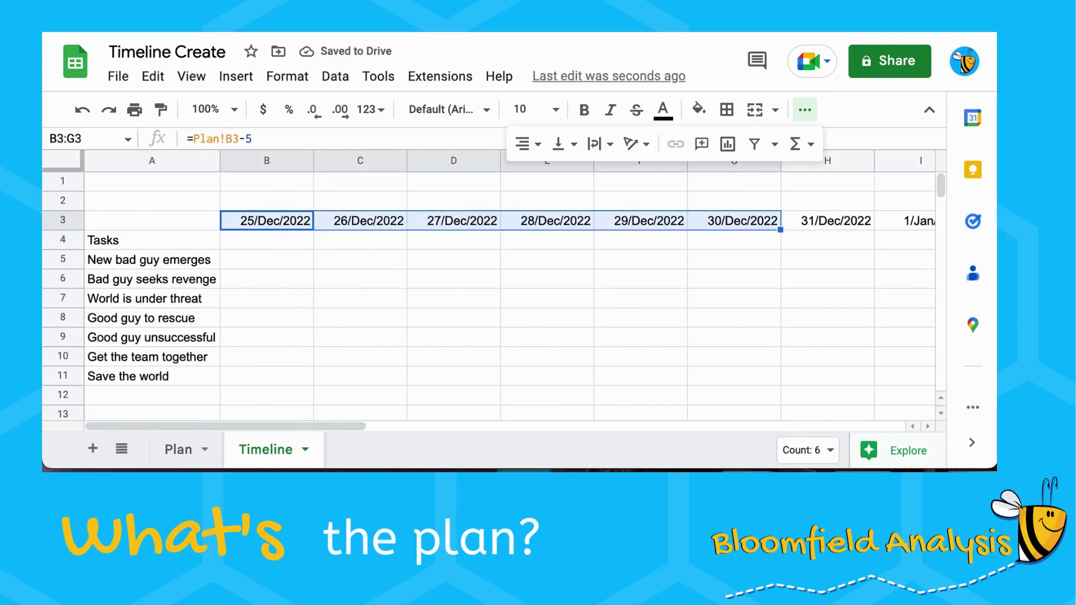
pyautogui.hotkey('shift', 'Right')
pyautogui.hotkey('shift', 'Right')
pyautogui.hotkey('ctrl', 'shift', 'Right')
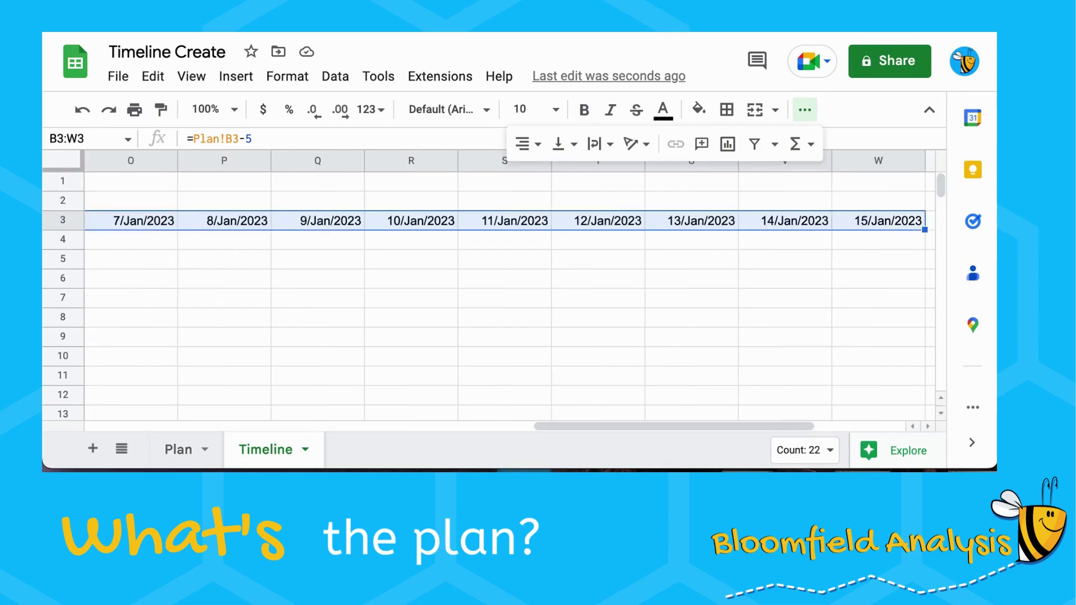
pyautogui.hscroll(-15, 227, 236)
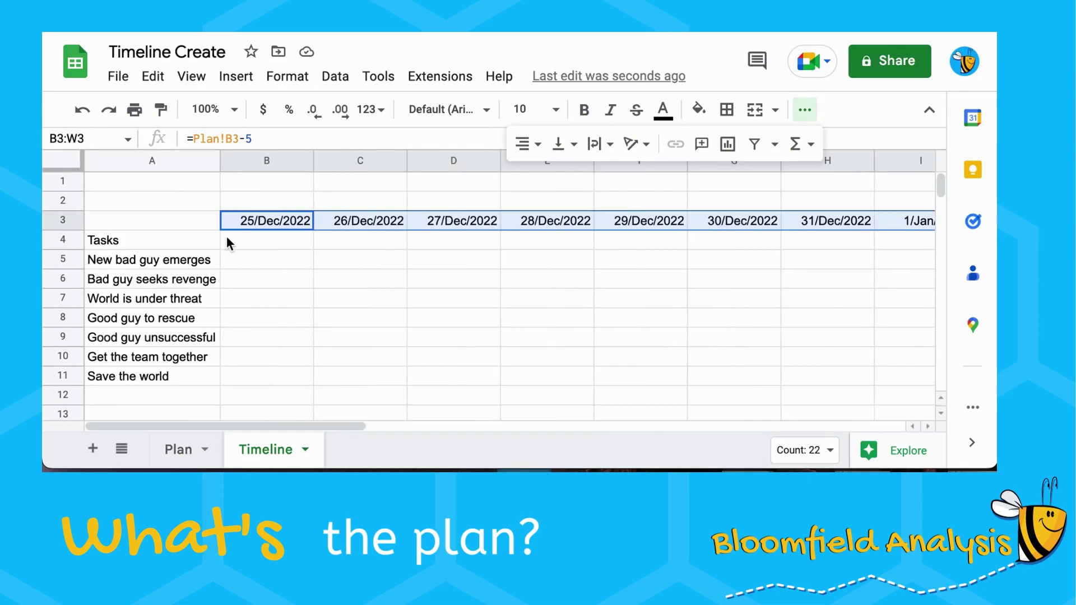
pyautogui.click(287, 77)
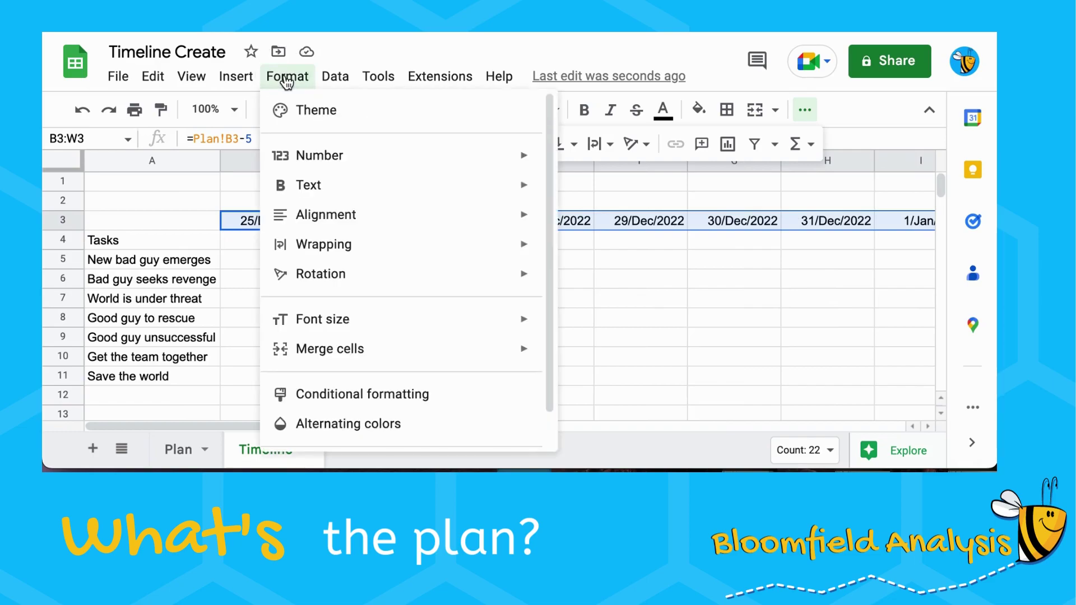
pyautogui.moveTo(377, 284)
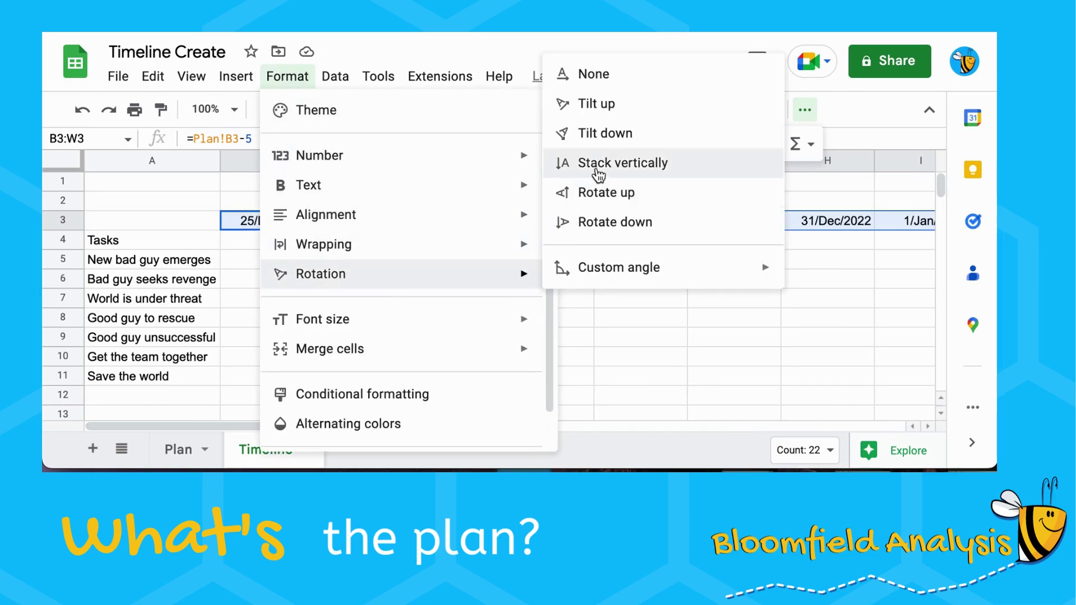
pyautogui.click(602, 197)
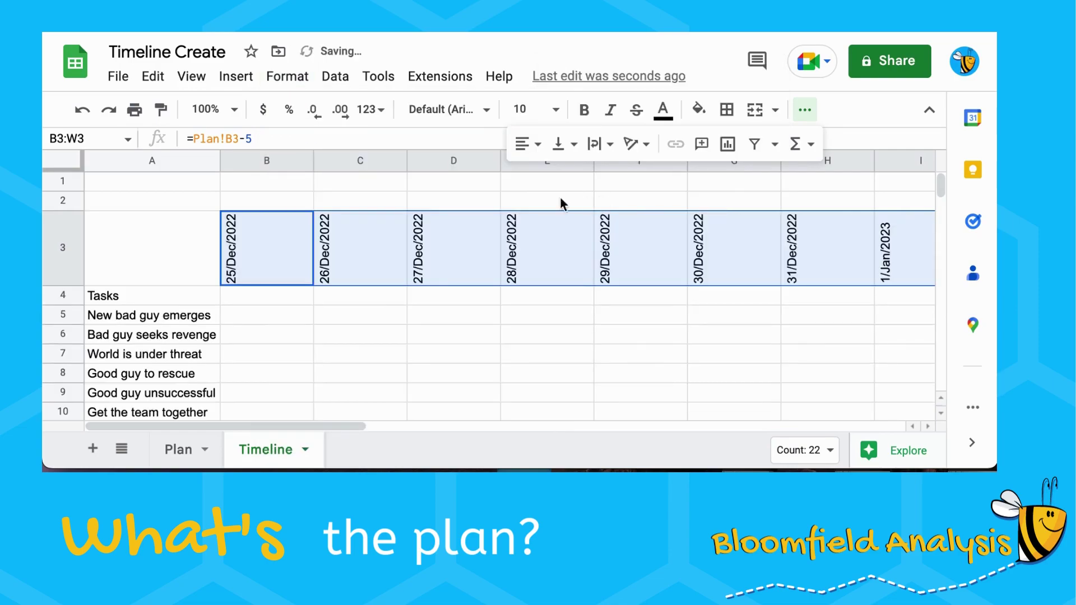
# Step: Auto-fit the widths of columns B through Z to the rotated dates
pyautogui.doubleClick(313, 162)
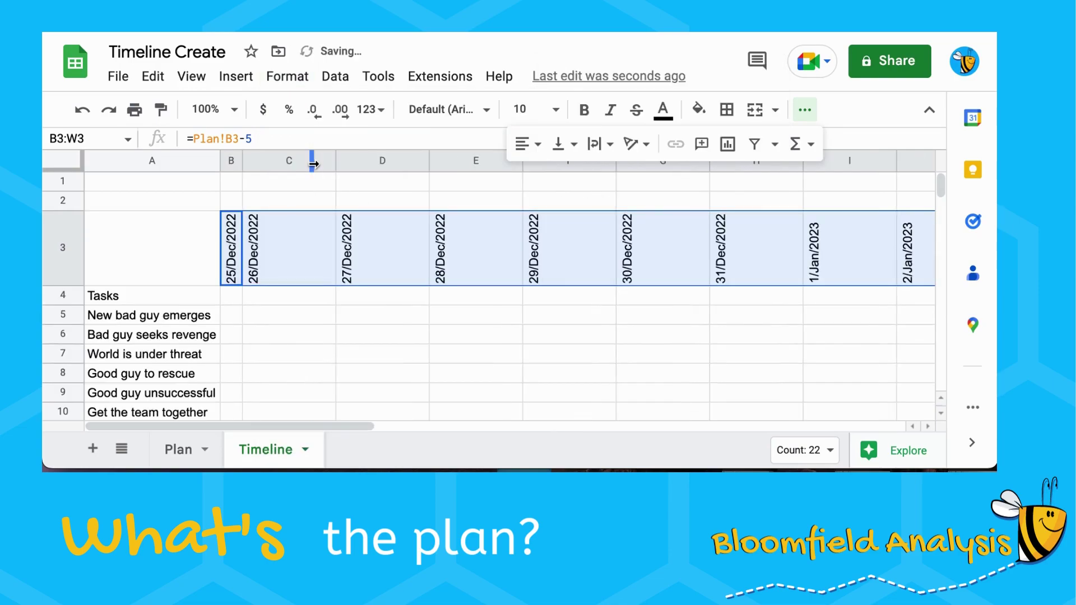
pyautogui.click(299, 230)
pyautogui.click(231, 163)
pyautogui.hotkey('ctrl', 'shift', 'Right')
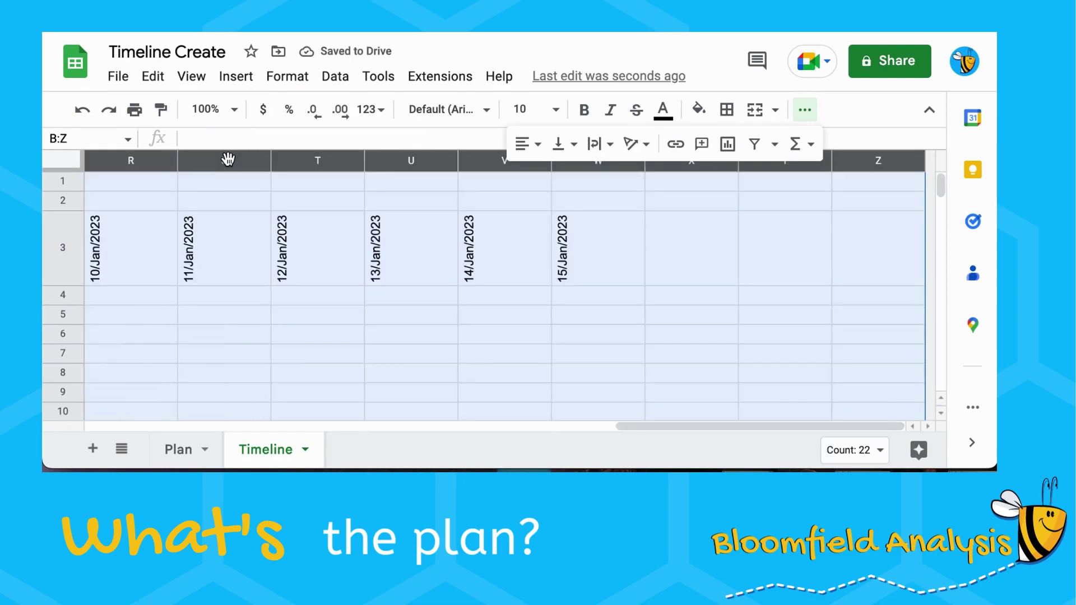
pyautogui.click(364, 160)
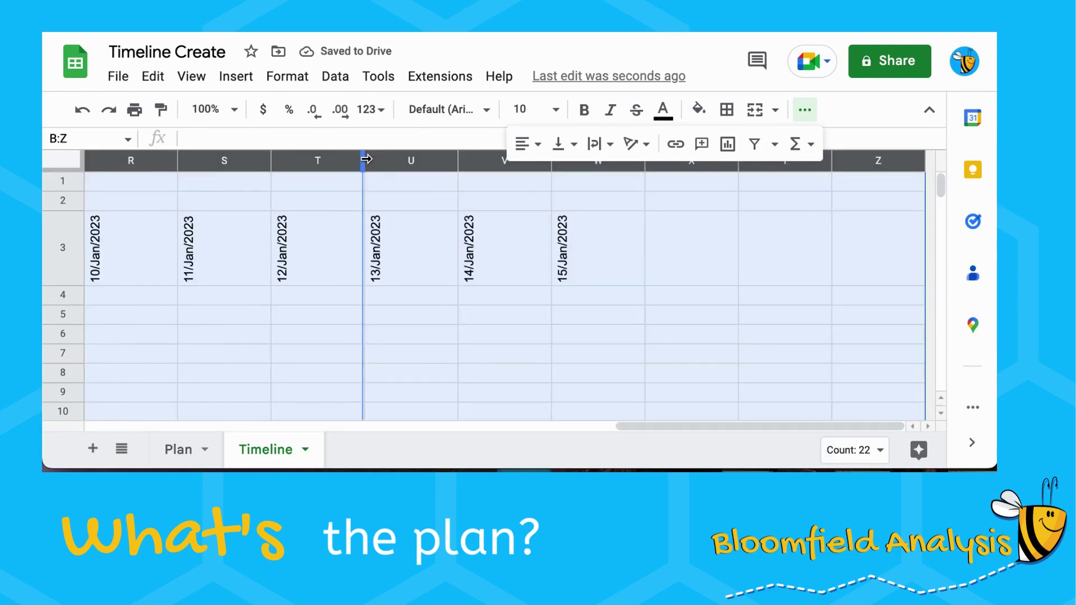
pyautogui.doubleClick(364, 159)
pyautogui.hscroll(-2, 214, 252)
pyautogui.click(239, 291)
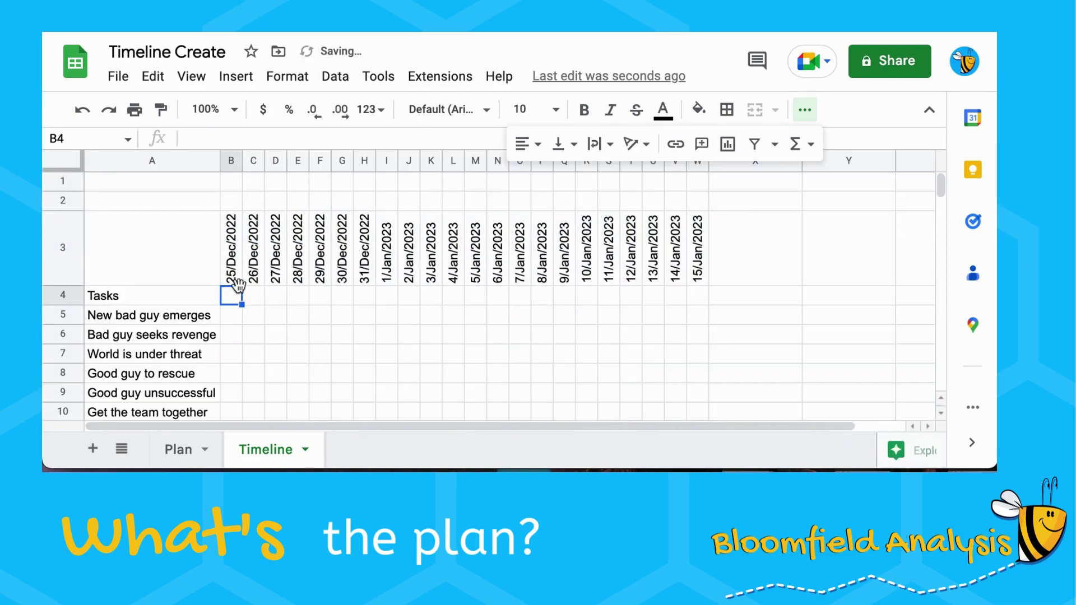
# Step: Copy columns C:W and paste them starting at X1 to extend the timeline dates through column AR
pyautogui.click(238, 279)
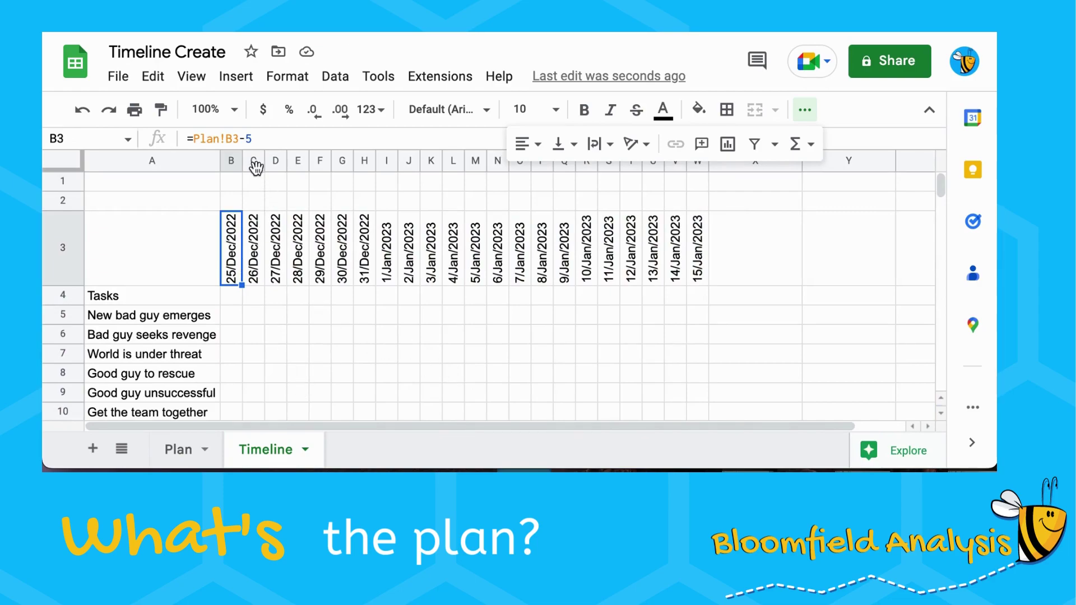
pyautogui.moveTo(254, 167); pyautogui.dragTo(695, 172)
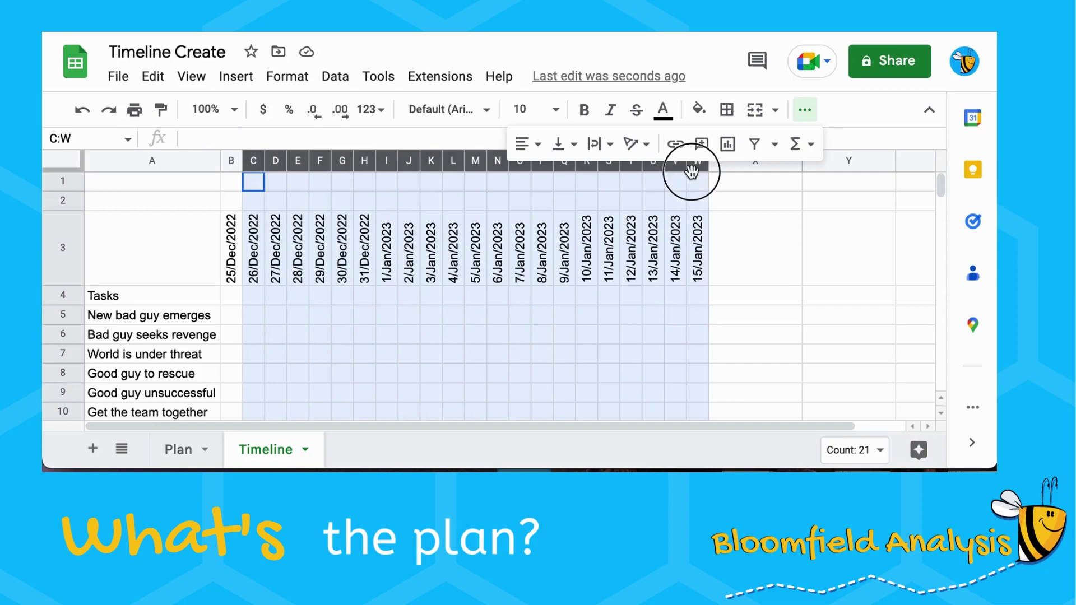
pyautogui.hotkey('ctrl', 'c')
pyautogui.click(744, 181)
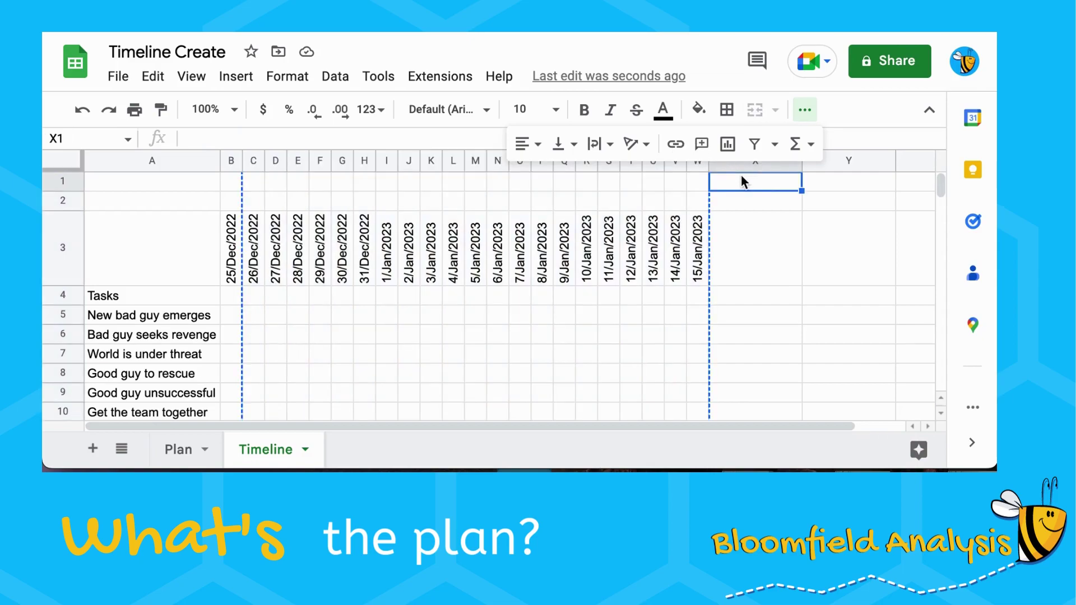
pyautogui.hotkey('ctrl', 'v')
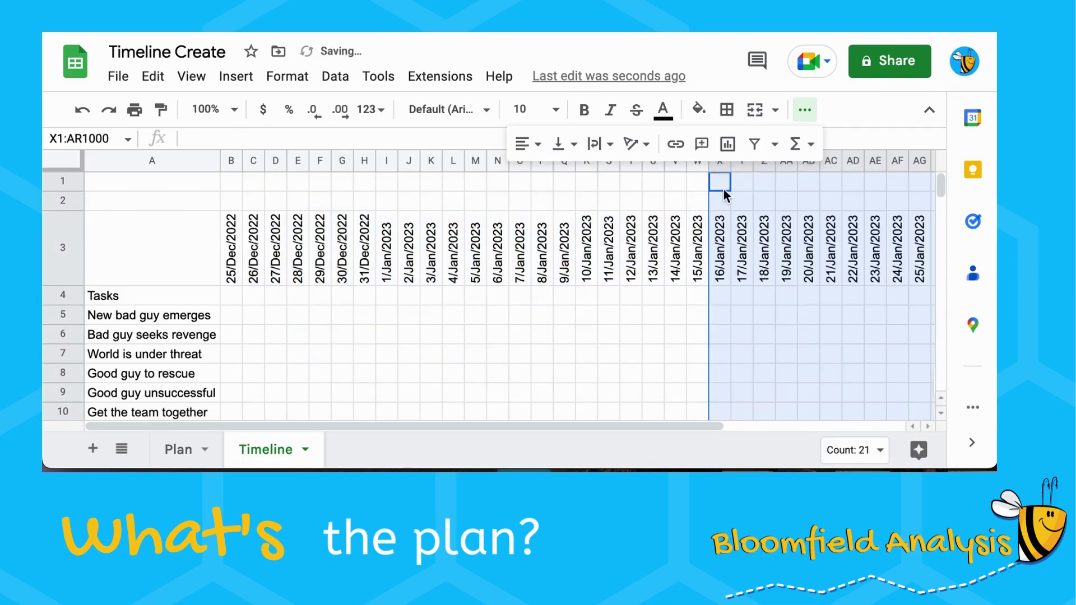
pyautogui.hscroll(5, 742, 246)
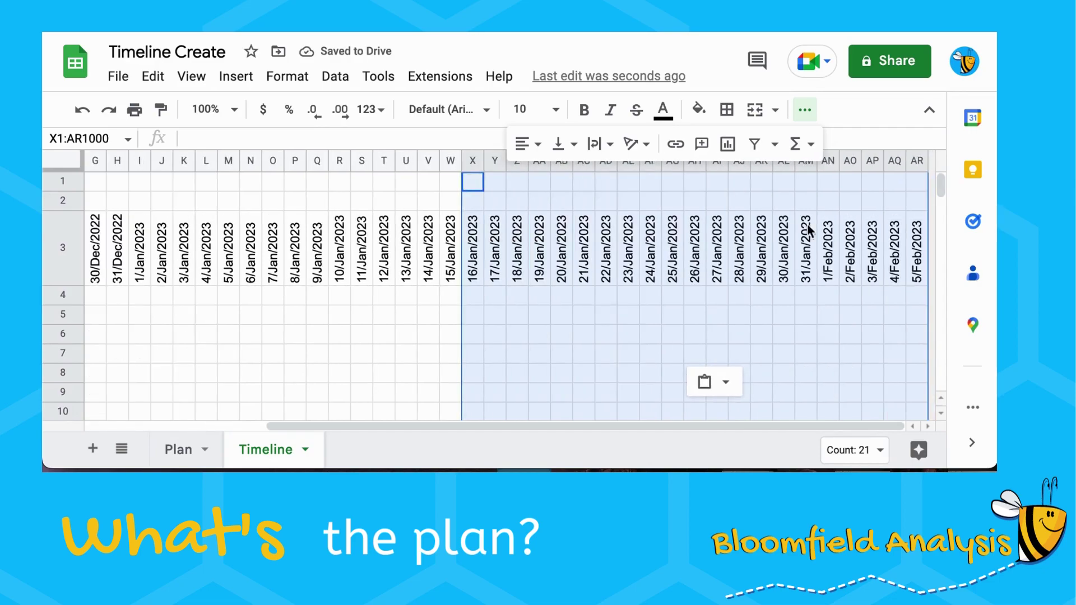
pyautogui.click(807, 252)
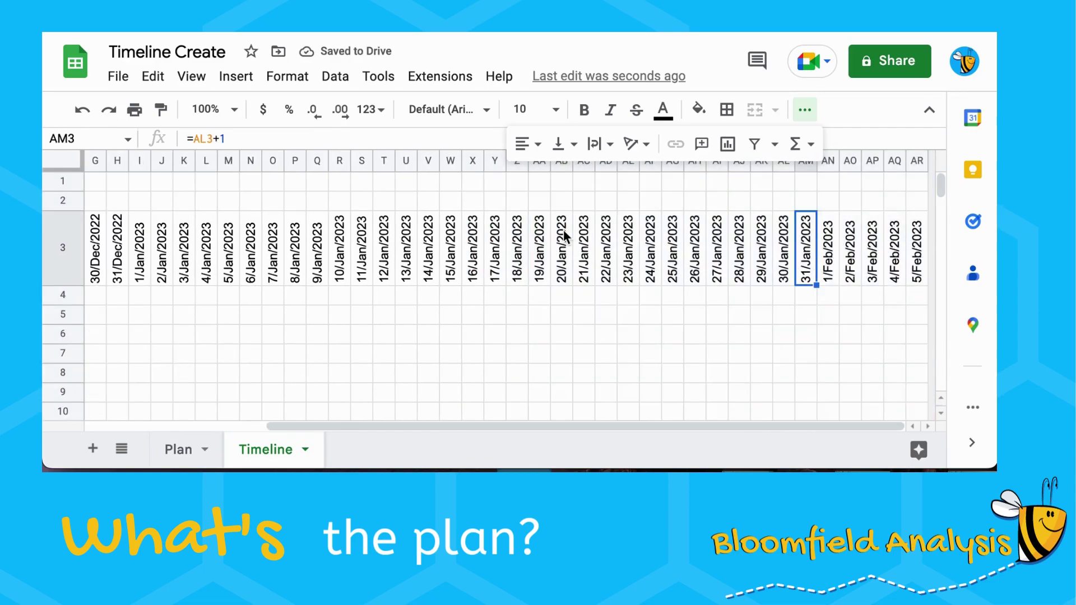
pyautogui.hscroll(-5, 563, 233)
pyautogui.scroll(-2, 328, 249)
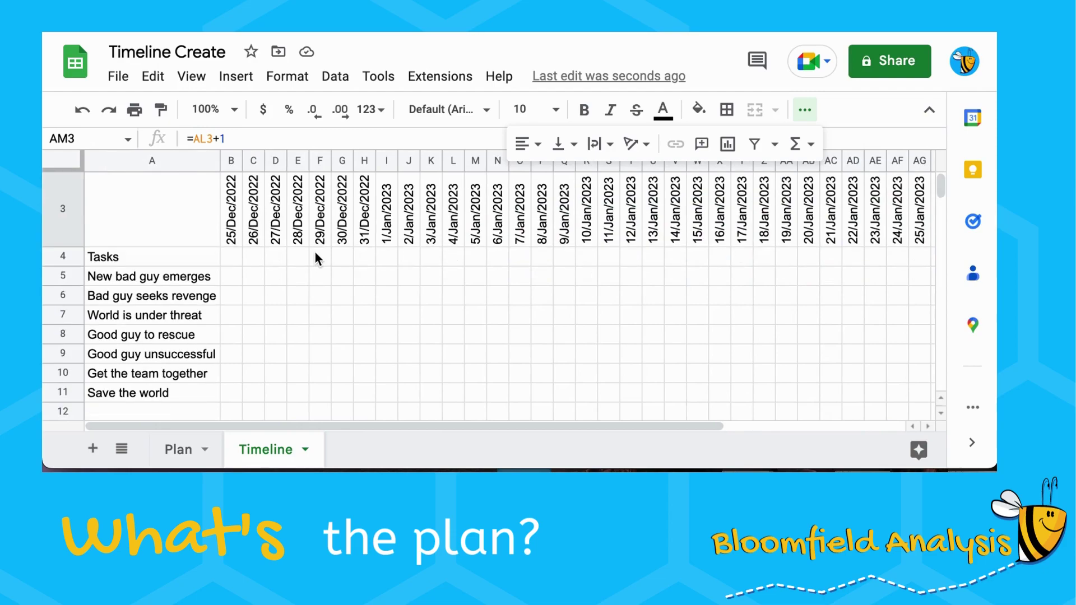
# Step: Enter the formula =if(B3=Plan!B3,1,0) in B5 of the Timeline sheet to flag the first task's start date
pyautogui.click(275, 411)
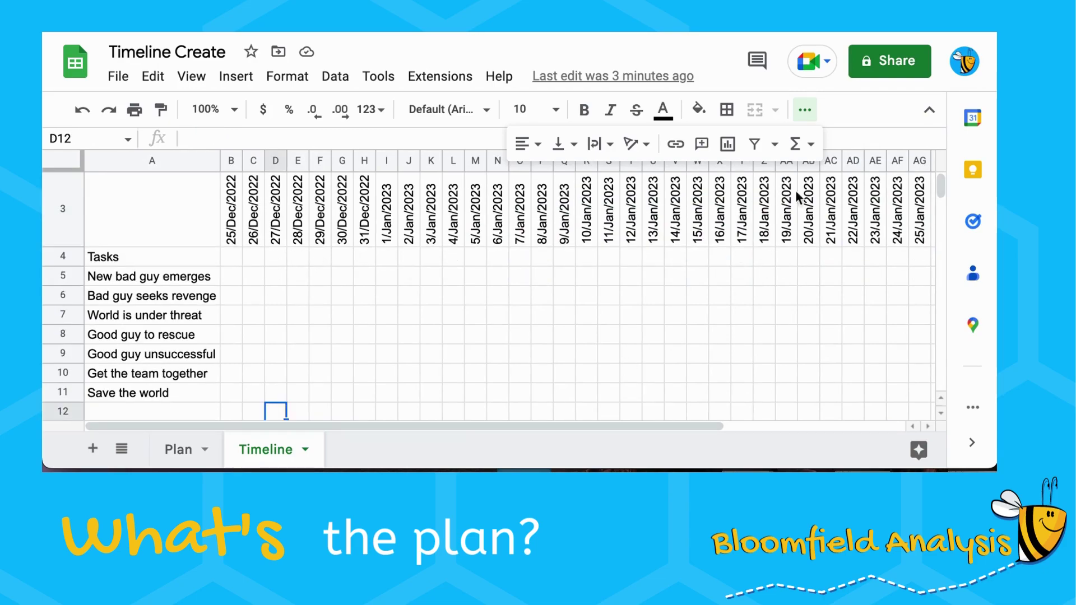
pyautogui.click(813, 115)
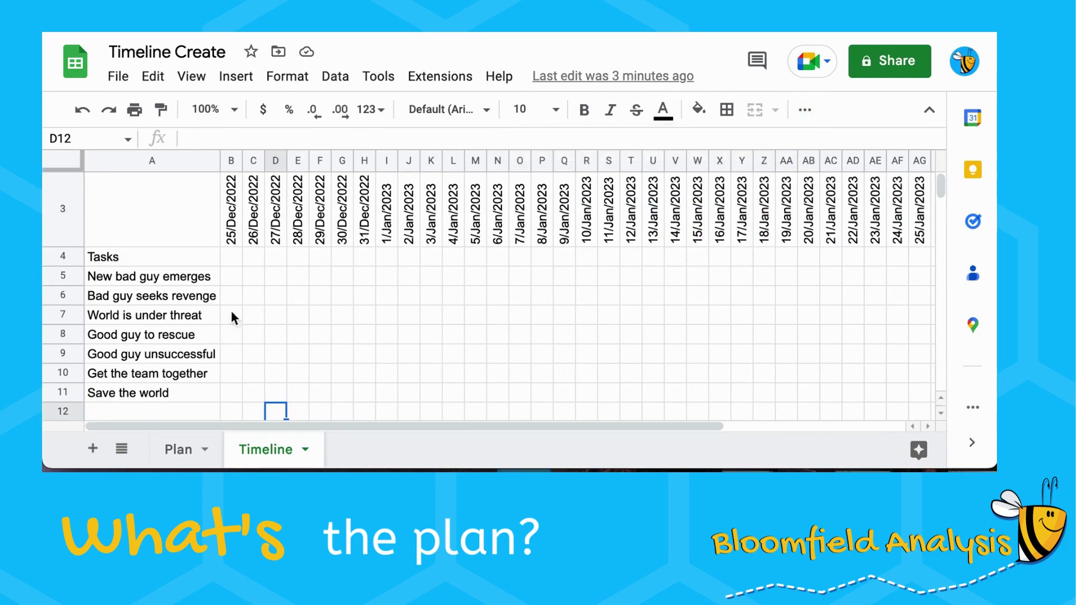
pyautogui.click(235, 259)
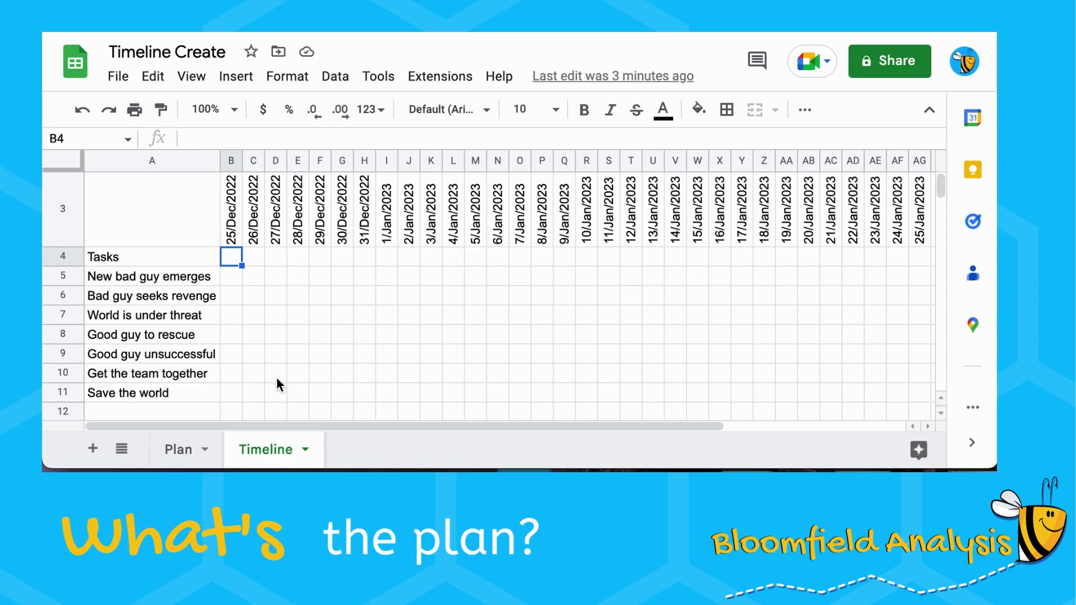
pyautogui.press('Down')
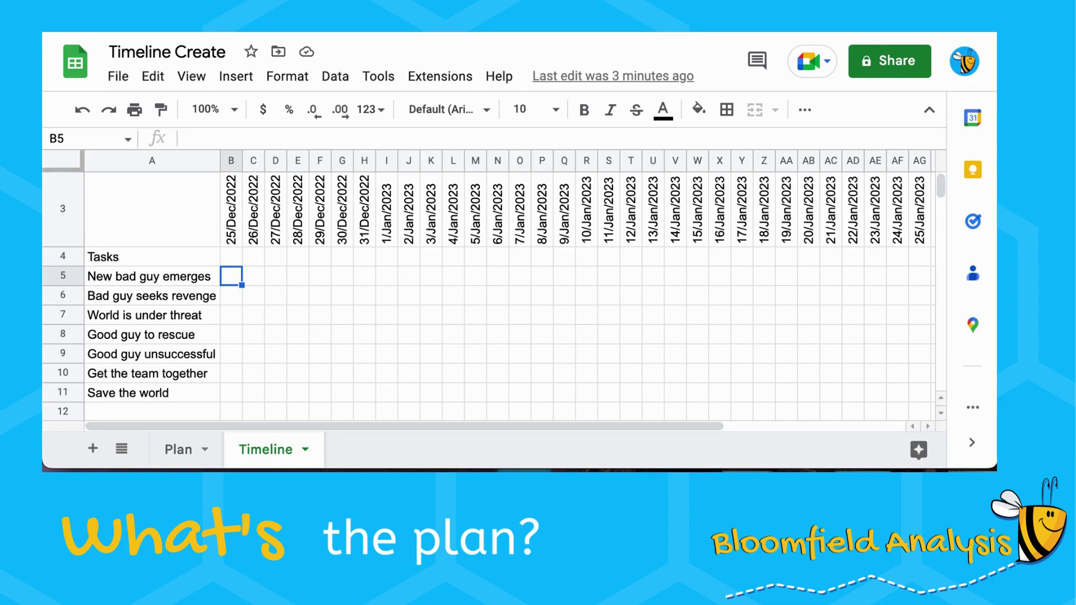
pyautogui.write('=')
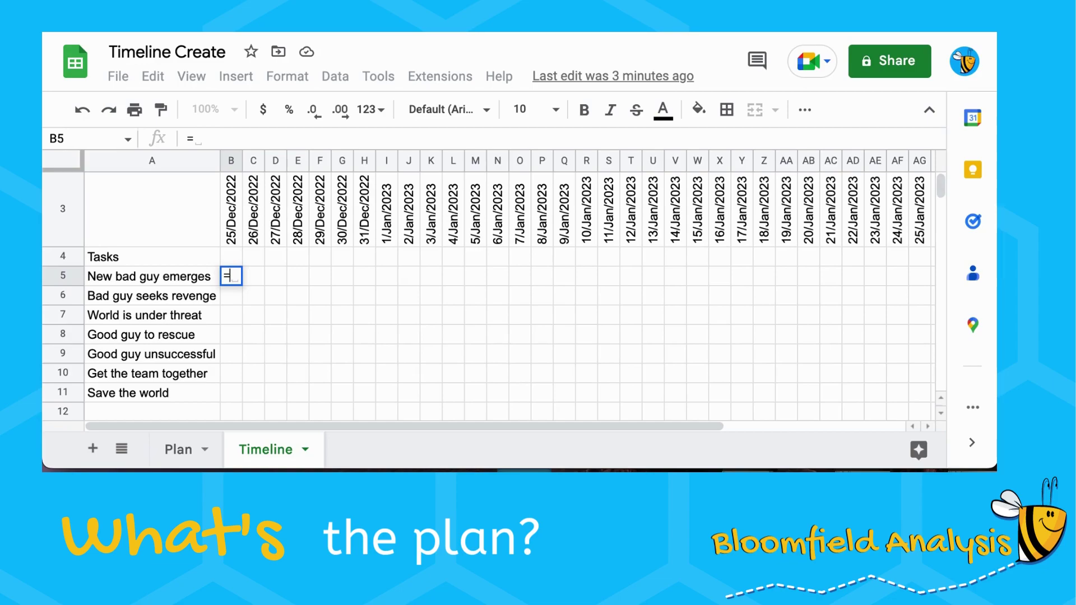
pyautogui.write('If(')
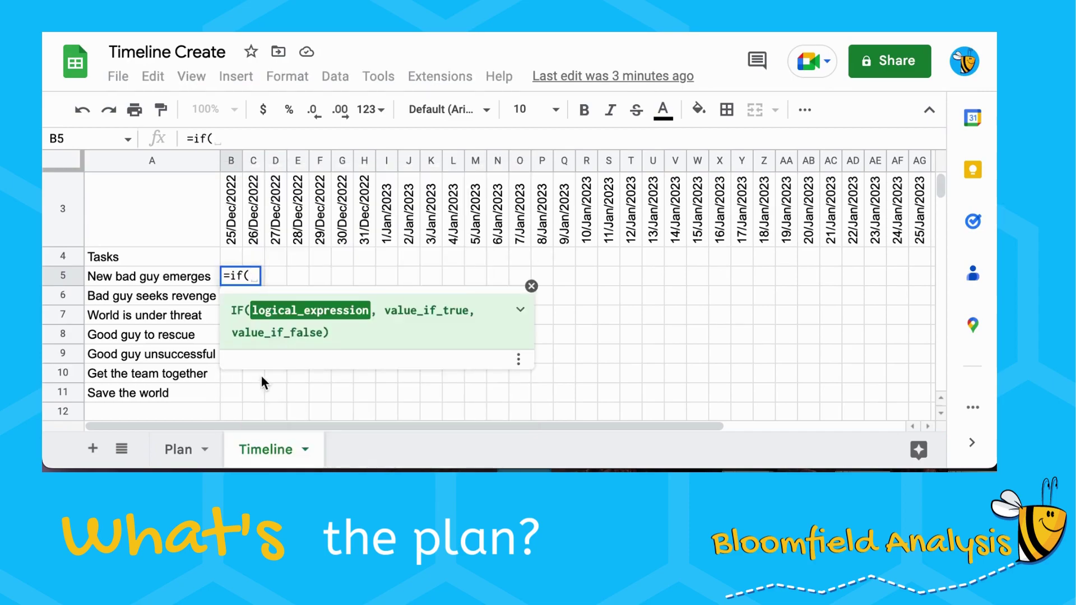
pyautogui.click(238, 242)
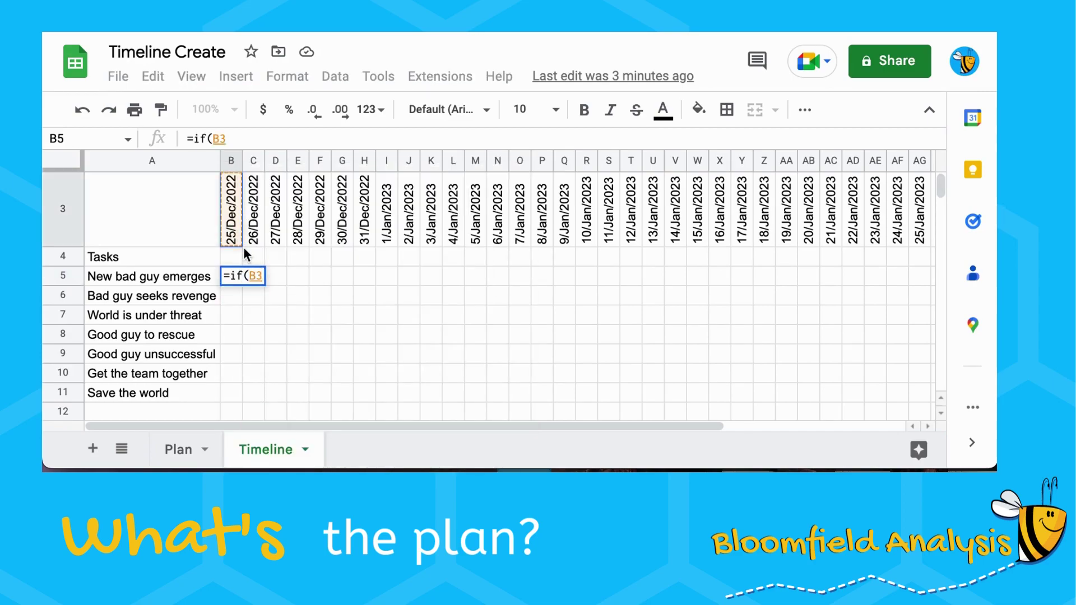
pyautogui.write('=')
pyautogui.click(178, 449)
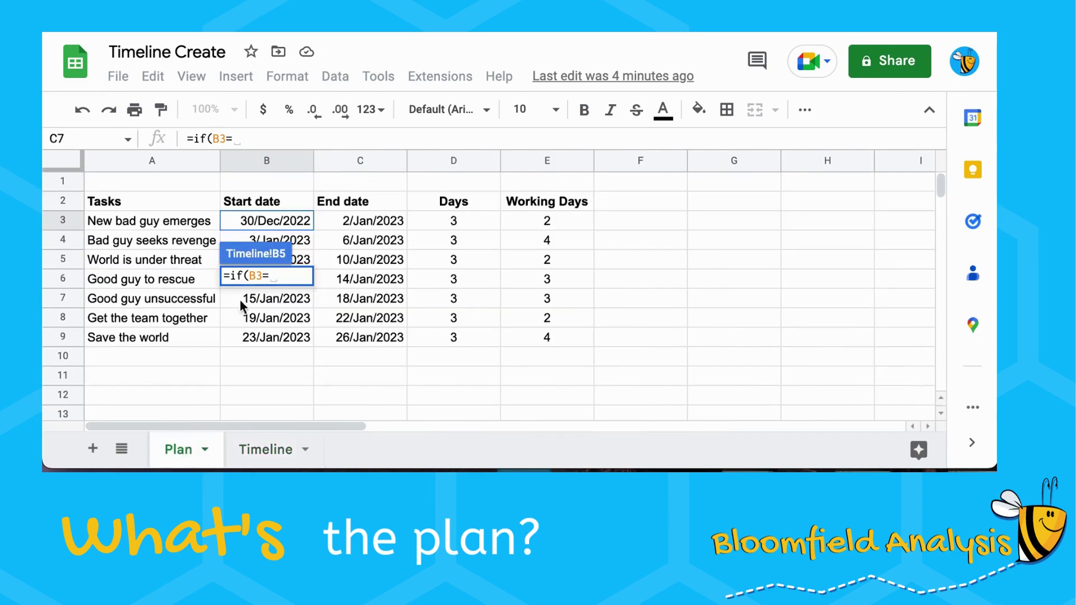
pyautogui.click(284, 220)
pyautogui.write(',1')
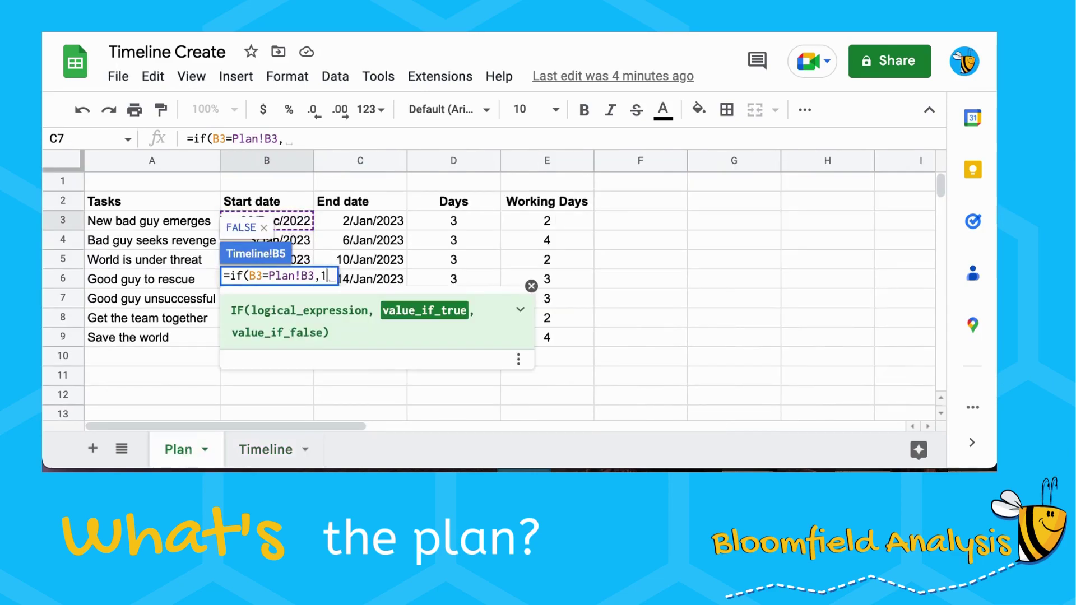
pyautogui.write(',0)')
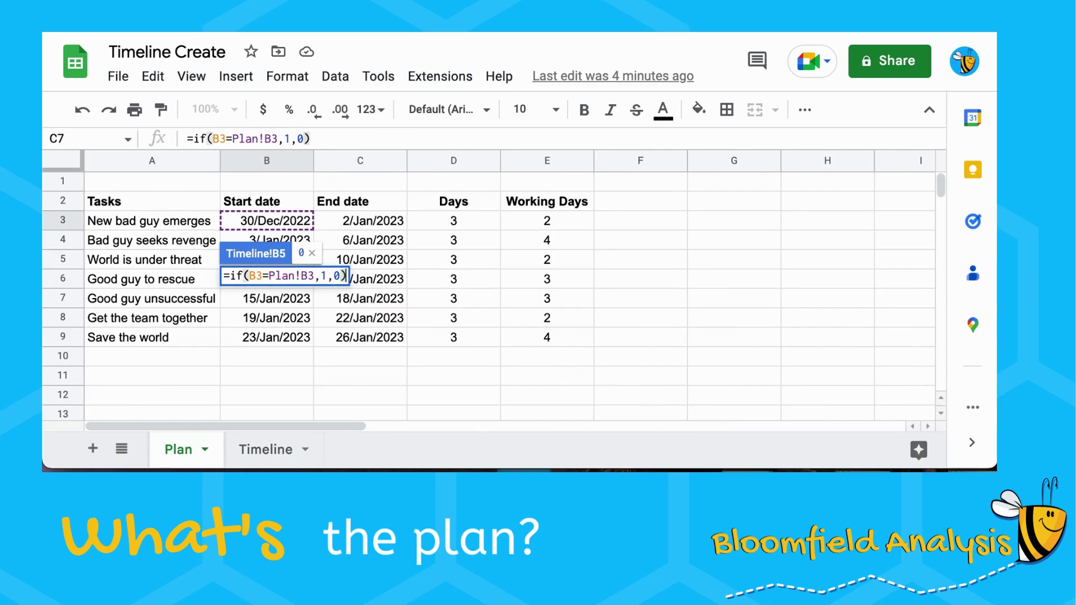
pyautogui.press('Return')
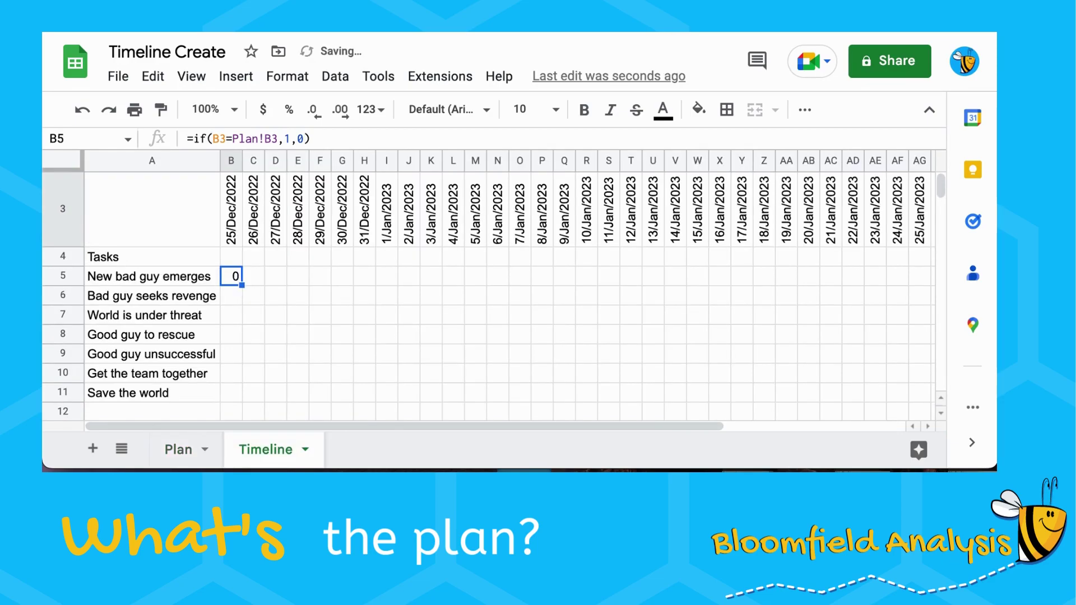
# Step: Lock the row of the timeline date reference in the B5 formula as B$3
pyautogui.click(221, 139)
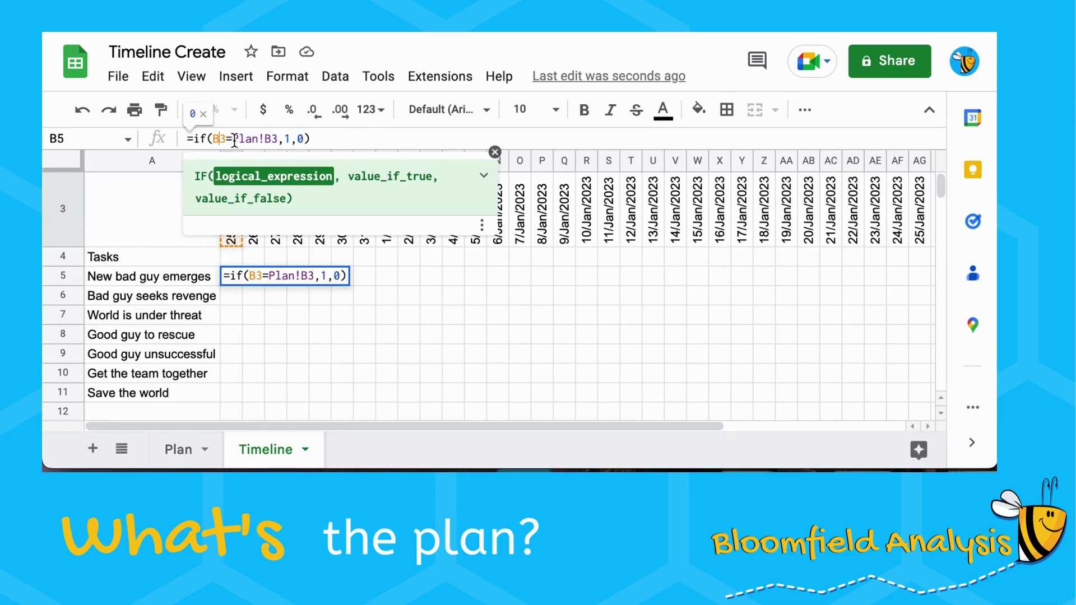
pyautogui.press('F4')
pyautogui.press('F4')
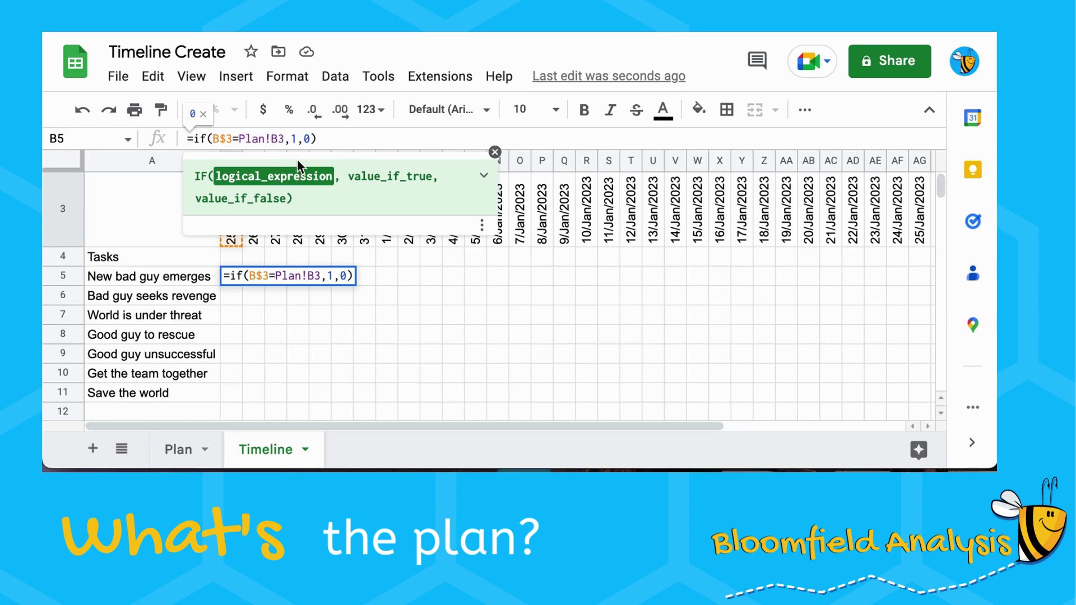
# Step: Lock the column of the Plan reference in the B5 formula as Plan!$B3 and copy the cell
pyautogui.press('F4')
pyautogui.press('F4')
pyautogui.press('F4')
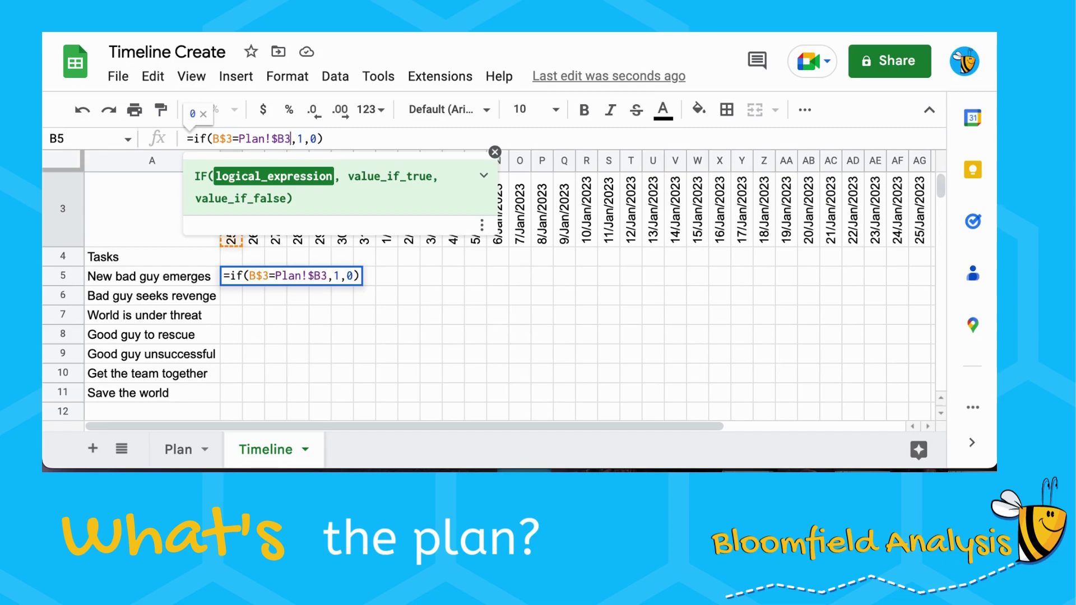
pyautogui.press('Right')
pyautogui.press('Left')
pyautogui.press('Left')
pyautogui.press('Left')
pyautogui.press('Left')
pyautogui.press('Left')
pyautogui.press('Left')
pyautogui.press('Left')
pyautogui.press('Left')
pyautogui.press('Left')
pyautogui.press('Right')
pyautogui.press('Right')
pyautogui.press('Right')
pyautogui.press('Right')
pyautogui.press('Return')
pyautogui.press('Up')
pyautogui.hotkey('ctrl', 'c')
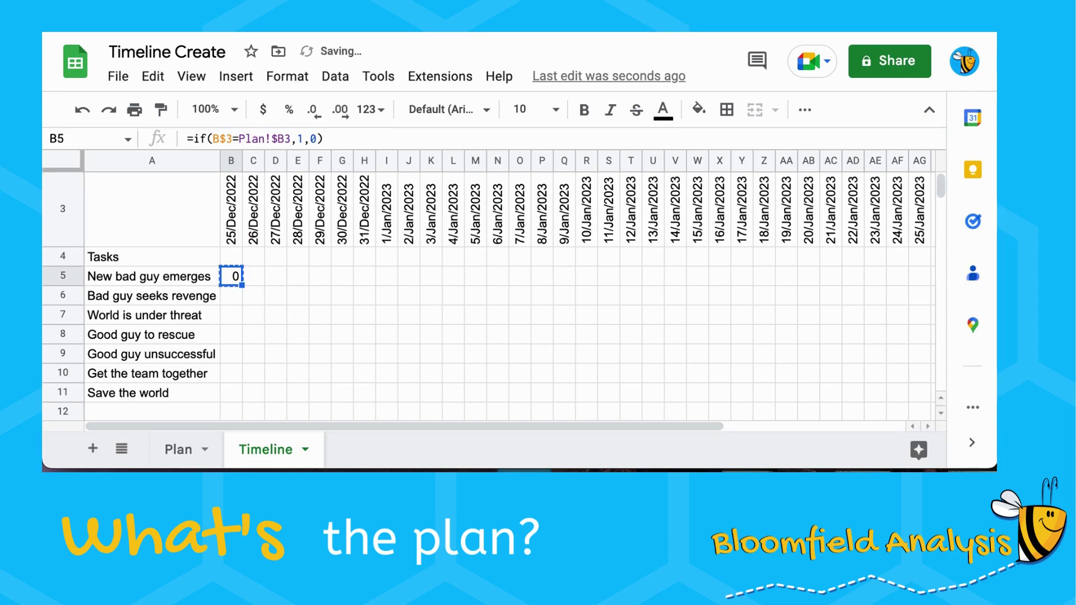
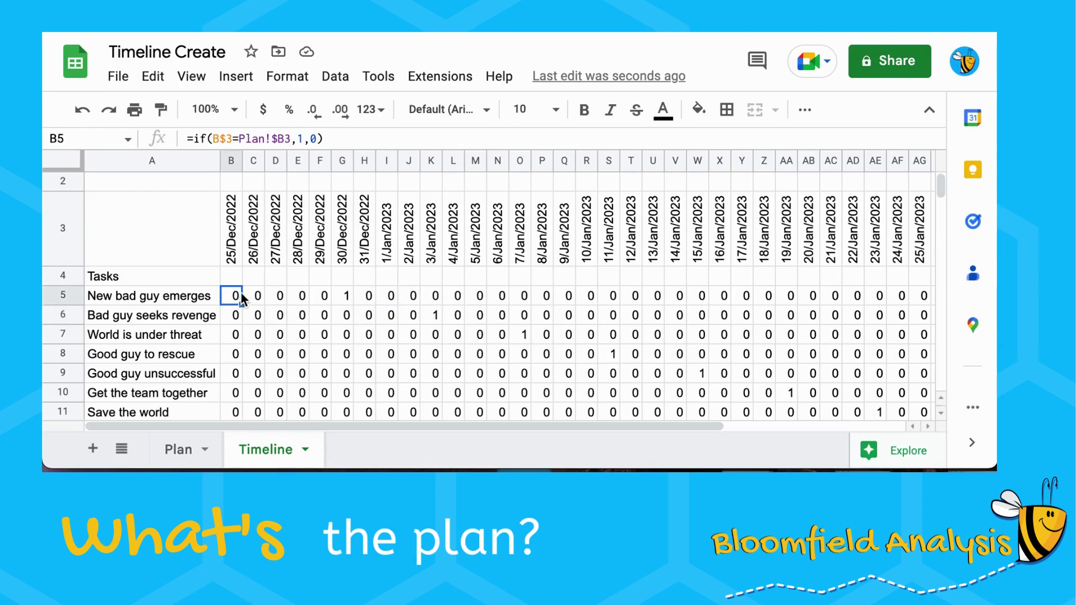
# Step: Try the operator => in the B5 formula of the Timeline sheet, between B$3 and Plan!$B3
pyautogui.click(239, 138)
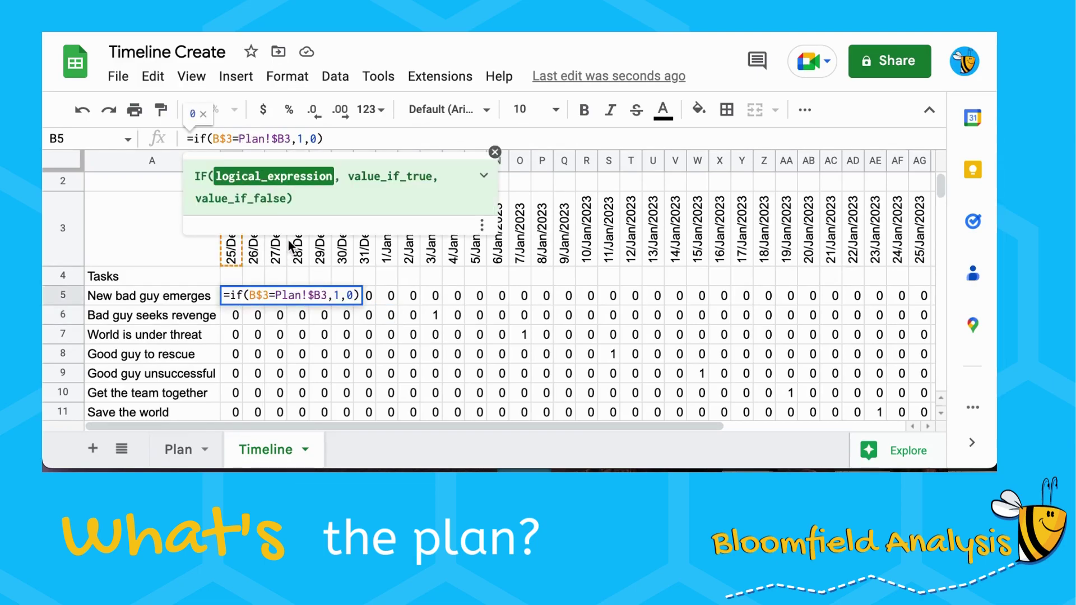
pyautogui.write('>')
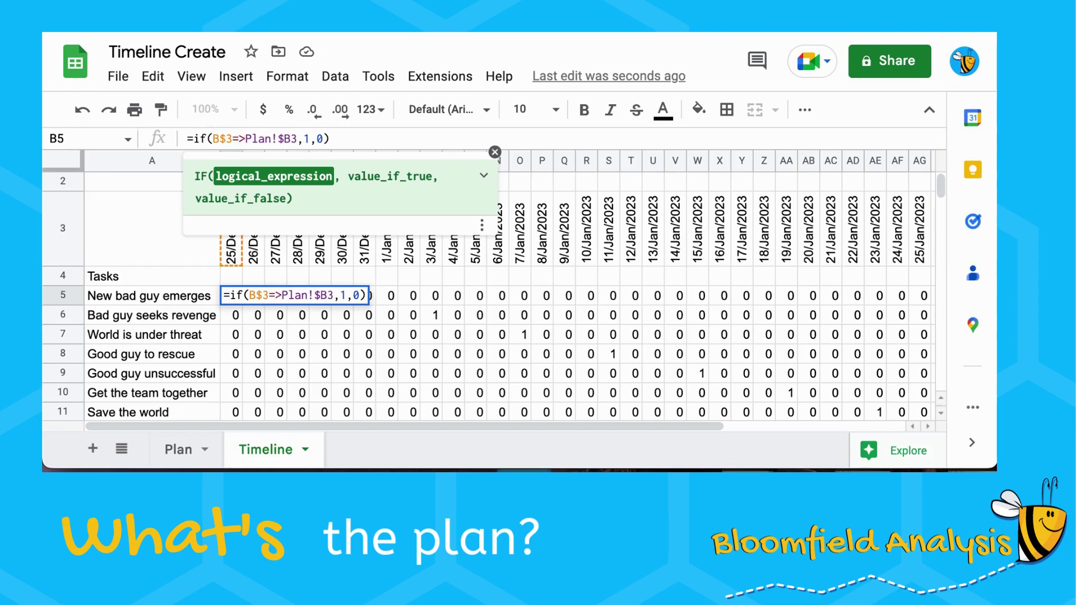
pyautogui.press('Return')
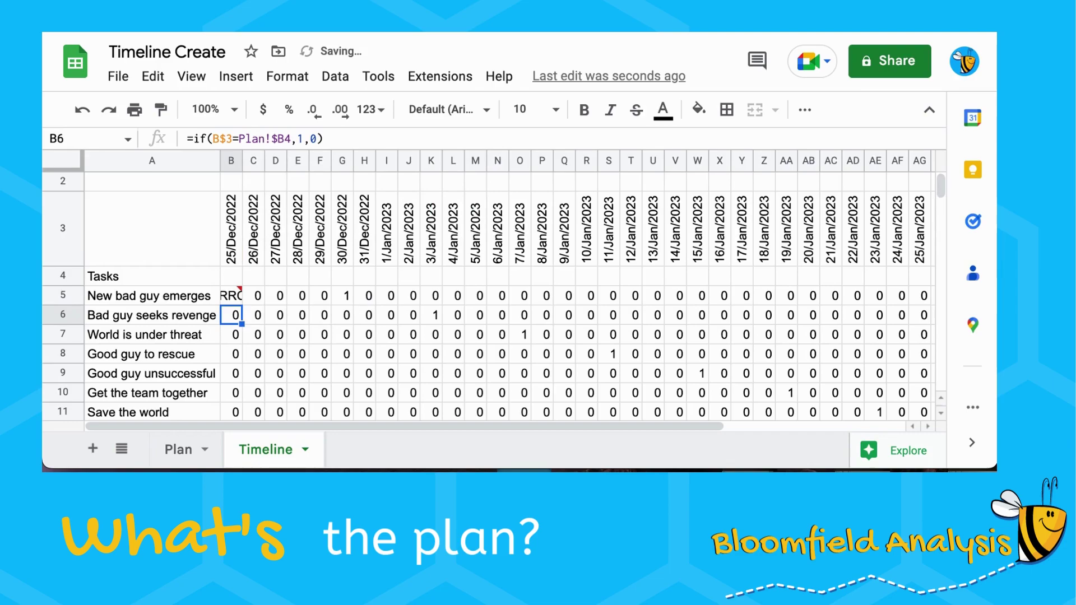
pyautogui.press('Up')
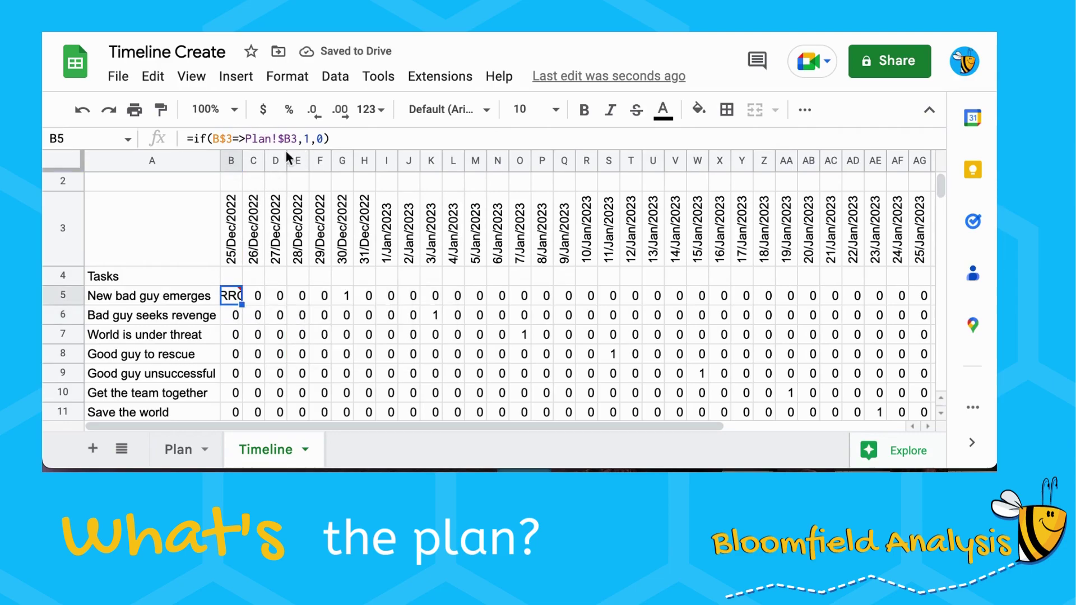
# Step: Correct the comparison operator in B5 to >= so the formula reads =if(B$3>=Plan!$B3,1,0)
pyautogui.click(250, 139)
pyautogui.click(239, 138)
pyautogui.press('BackSpace')
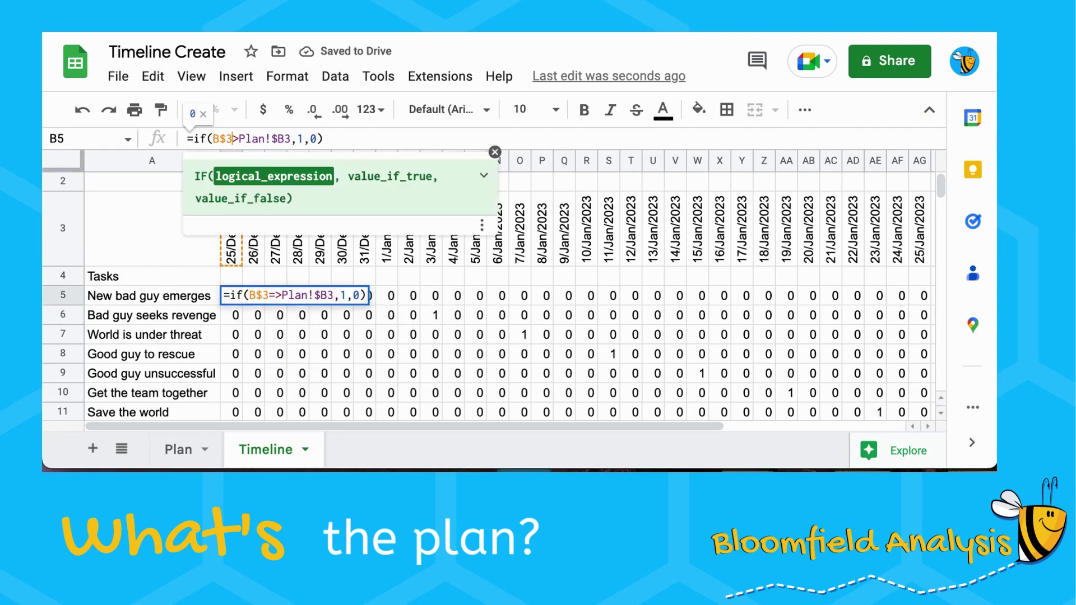
pyautogui.write('=')
pyautogui.press('Return')
pyautogui.press('Up')
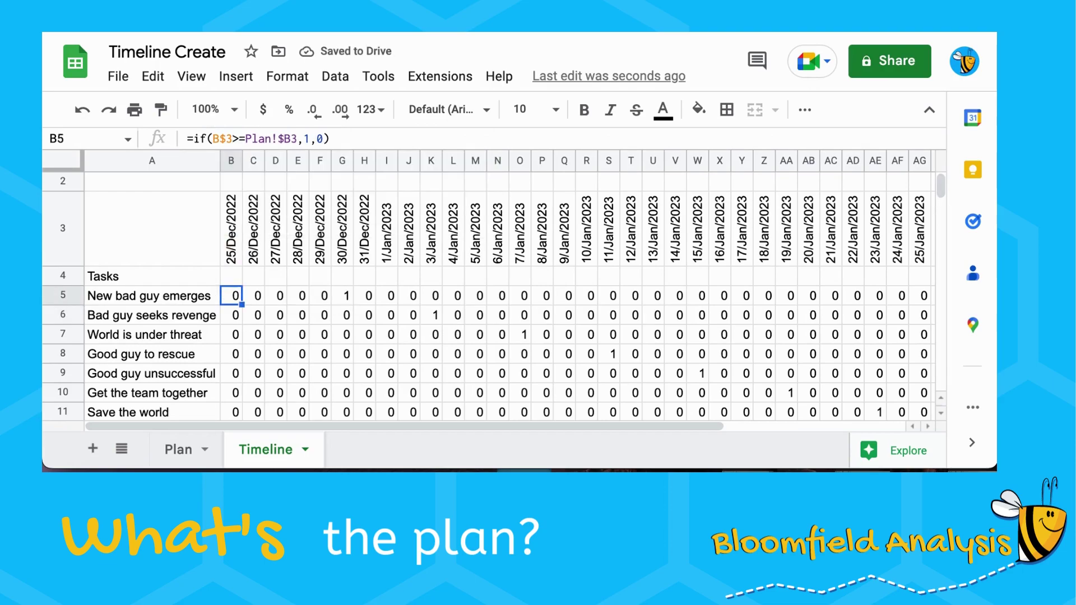
# Step: Copy the B5 formula and paste it over the whole timeline grid B5:AR11
pyautogui.hotkey('ctrl', 'c')
pyautogui.hotkey('ctrl', 'shift', 'Right')
pyautogui.hotkey('ctrl', 'shift', 'Down')
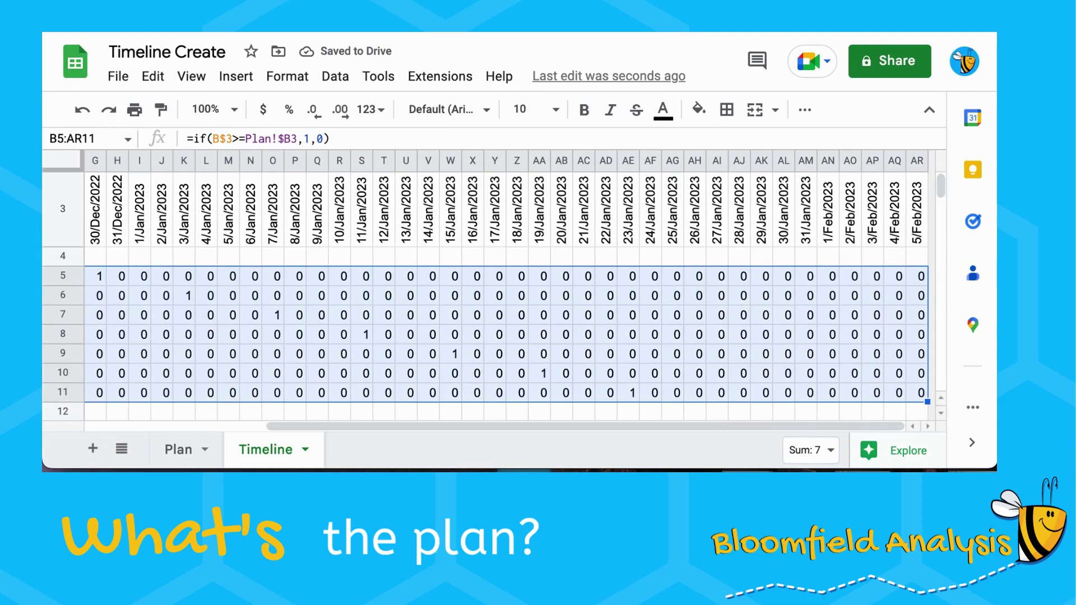
pyautogui.hotkey('ctrl', 'v')
# Step: Examine the date flags for New bad guy emerges in row 5, selecting from 30/Dec/2022 to 9/Jan/2023
pyautogui.press('Home')
pyautogui.press('Right')
pyautogui.press('Right')
pyautogui.press('Right')
pyautogui.press('Right')
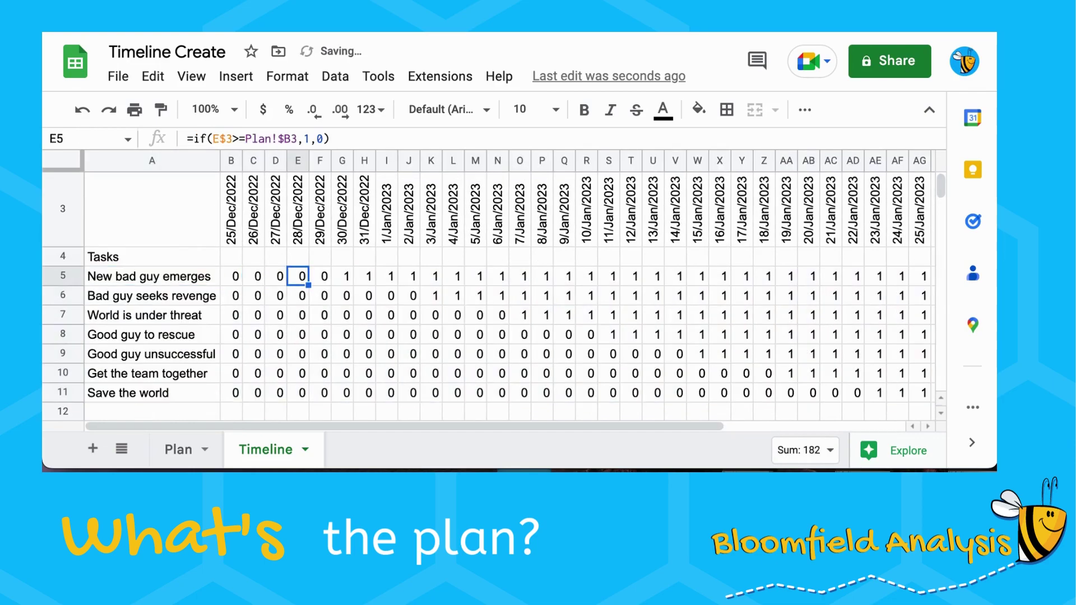
pyautogui.press('Right')
pyautogui.press('Right')
pyautogui.hotkey('shift', 'Right')
pyautogui.hotkey('shift', 'Right')
pyautogui.hotkey('shift', 'Right')
pyautogui.hotkey('shift', 'Right')
pyautogui.hotkey('shift', 'Right')
pyautogui.hotkey('shift', 'Right')
pyautogui.hotkey('shift', 'Right')
pyautogui.hotkey('shift', 'Right')
pyautogui.hotkey('shift', 'Right')
pyautogui.hotkey('shift', 'Right')
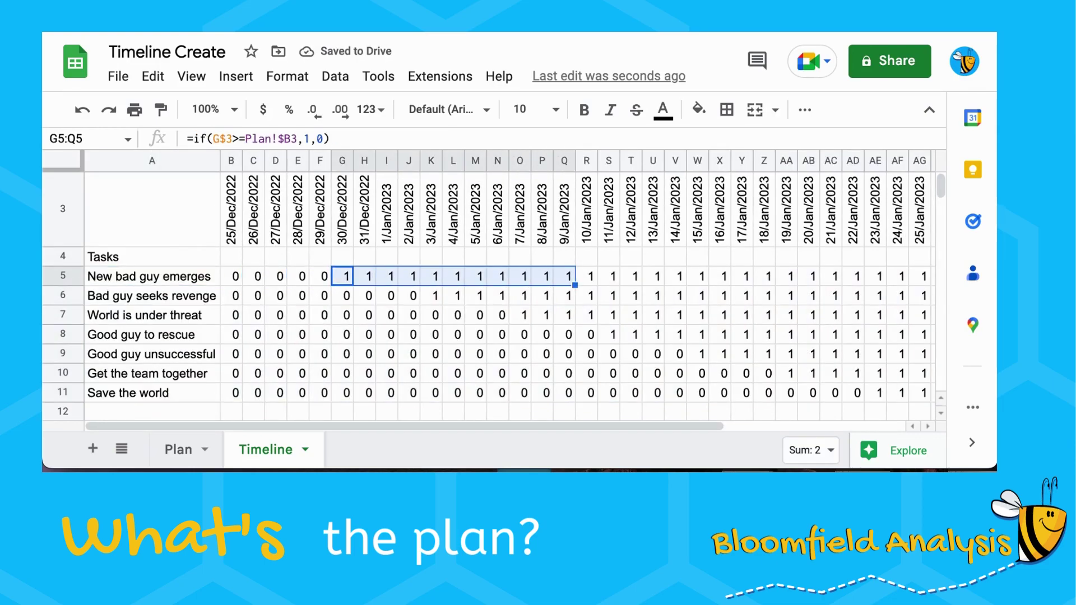
# Step: Look over the date flags for Bad guy seeks revenge in row 6 and return to B5
pyautogui.press('Down')
pyautogui.press('Right')
pyautogui.press('Right')
pyautogui.press('Right')
pyautogui.press('Right')
pyautogui.hotkey('shift', 'Right')
pyautogui.press('Left')
pyautogui.press('Left')
pyautogui.press('Left')
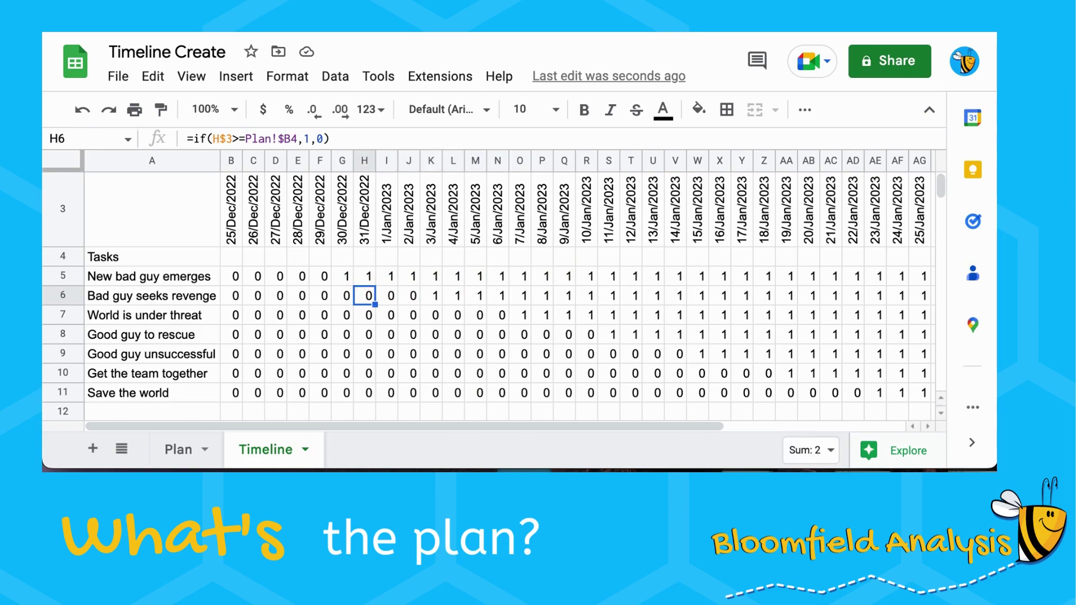
pyautogui.press('Left')
pyautogui.press('Left')
pyautogui.press('Left')
pyautogui.press('Left')
pyautogui.press('Left')
pyautogui.press('Left')
pyautogui.press('Down')
pyautogui.press('Up')
pyautogui.press('Up')
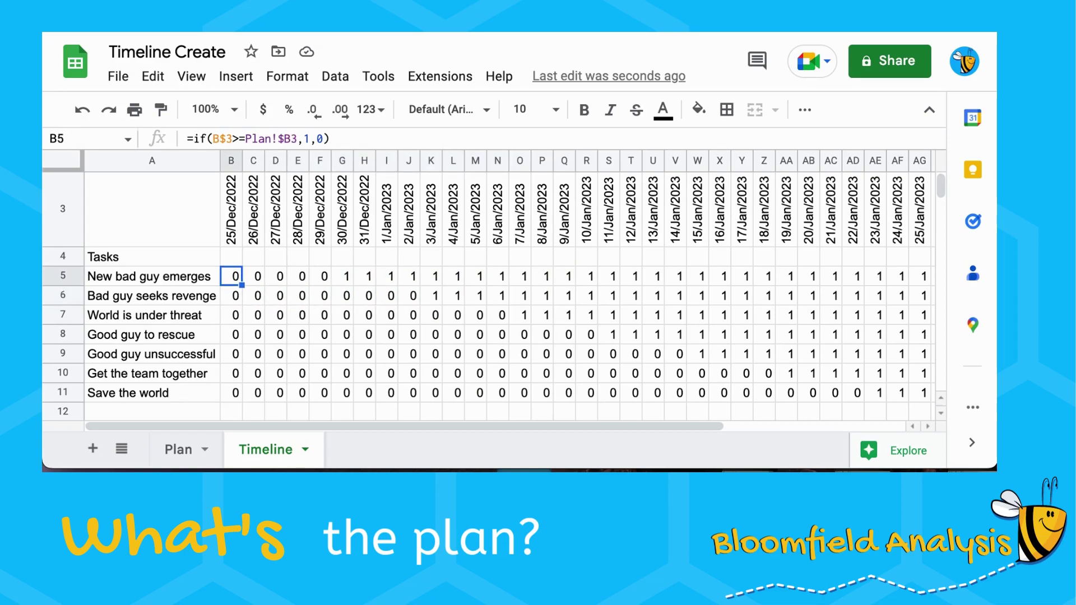
# Step: Open an AND function around the start-date condition in the B5 formula and add a comma after Plan!$B3 for a second condition
pyautogui.click(212, 139)
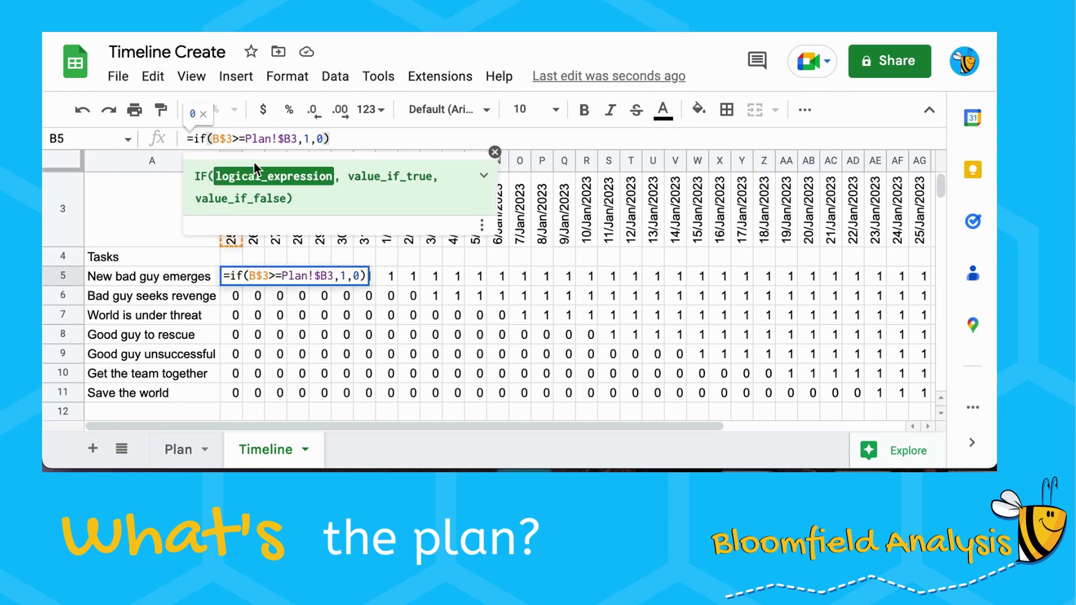
pyautogui.write('AND(')
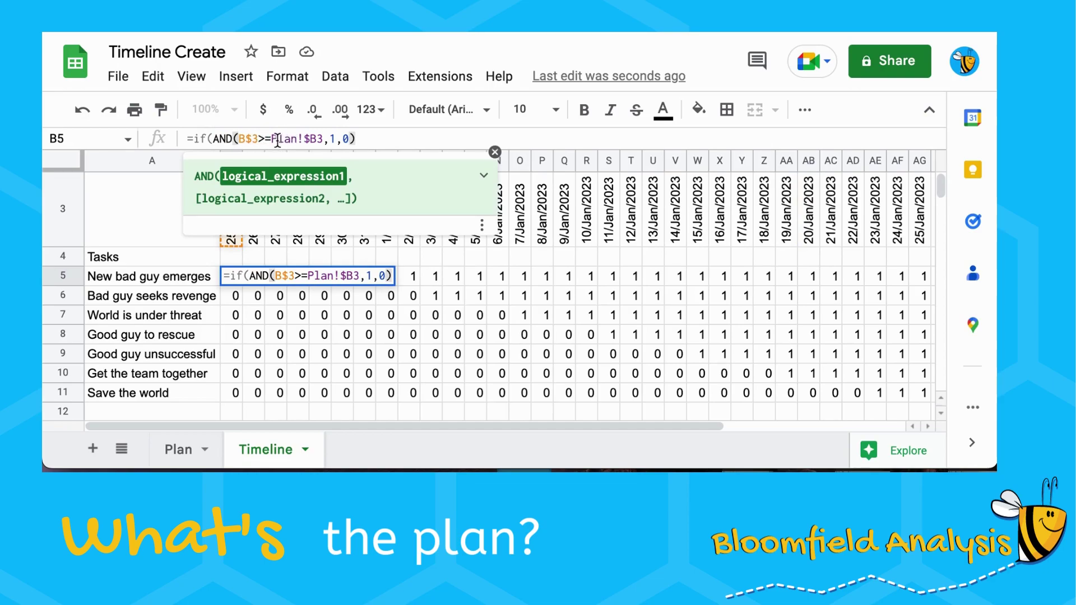
pyautogui.click(325, 141)
pyautogui.write(',')
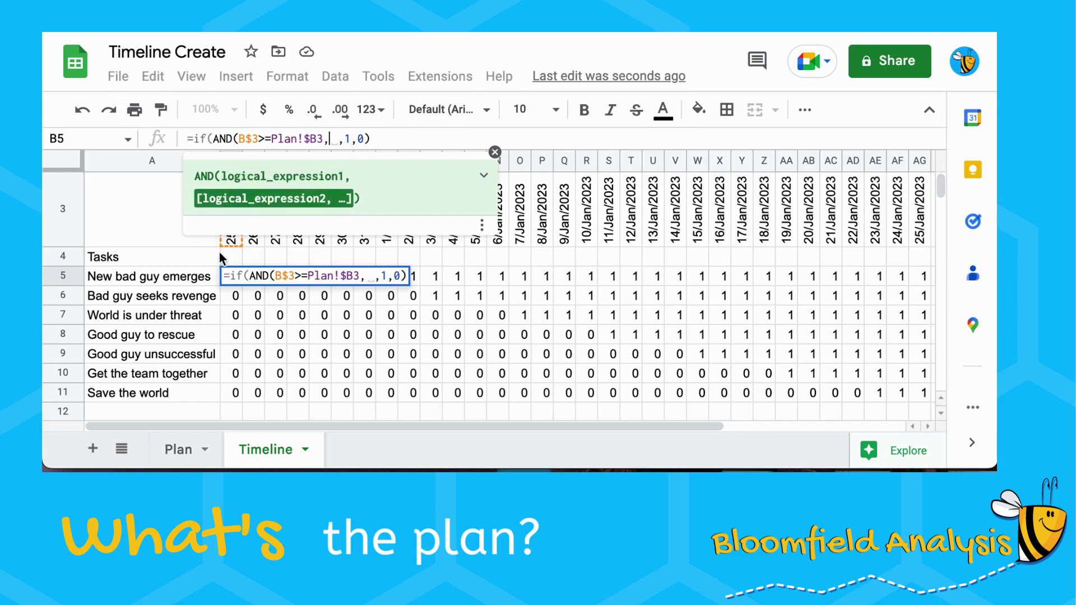
# Step: Add the end-date condition B3<=Plan!C3 to complete B5 as =if(AND(B$3>=Plan!$B3,B3<=Plan!C3),1,0)
pyautogui.click(231, 241)
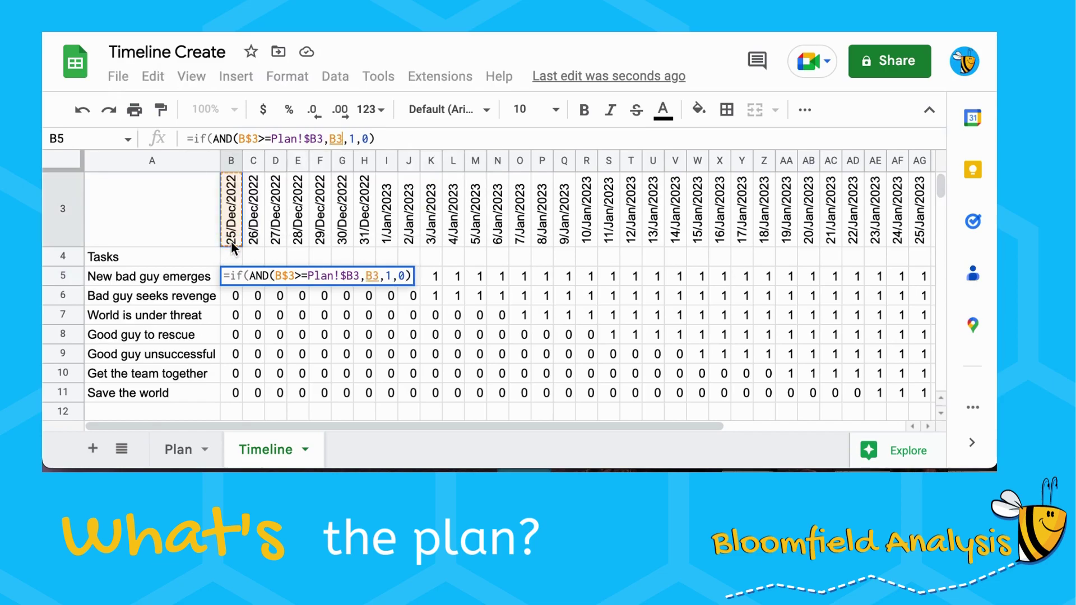
pyautogui.write('<')
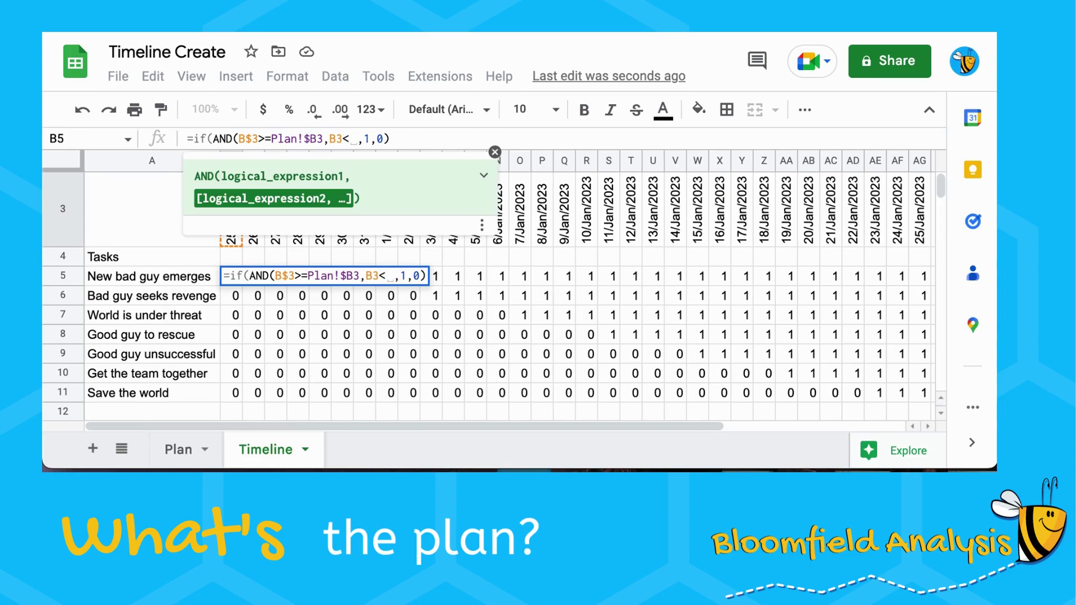
pyautogui.write('=')
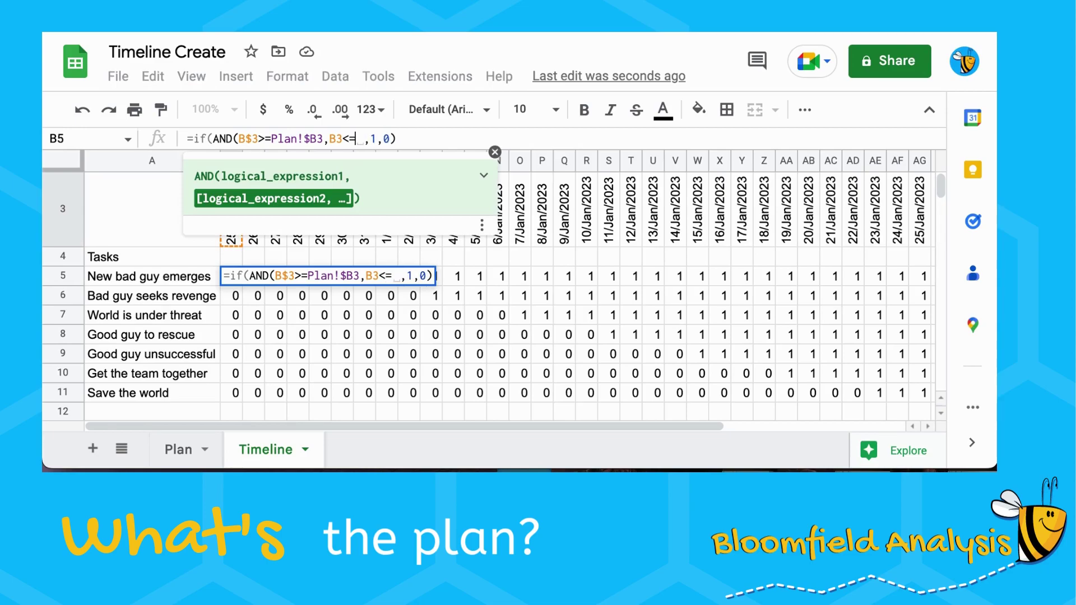
pyautogui.click(171, 452)
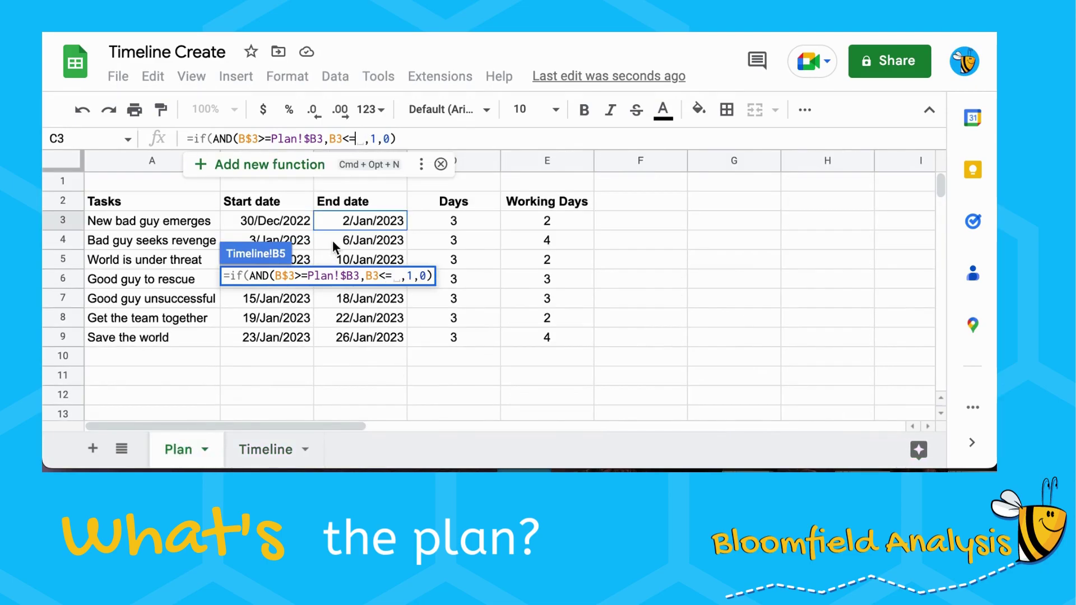
pyautogui.click(348, 223)
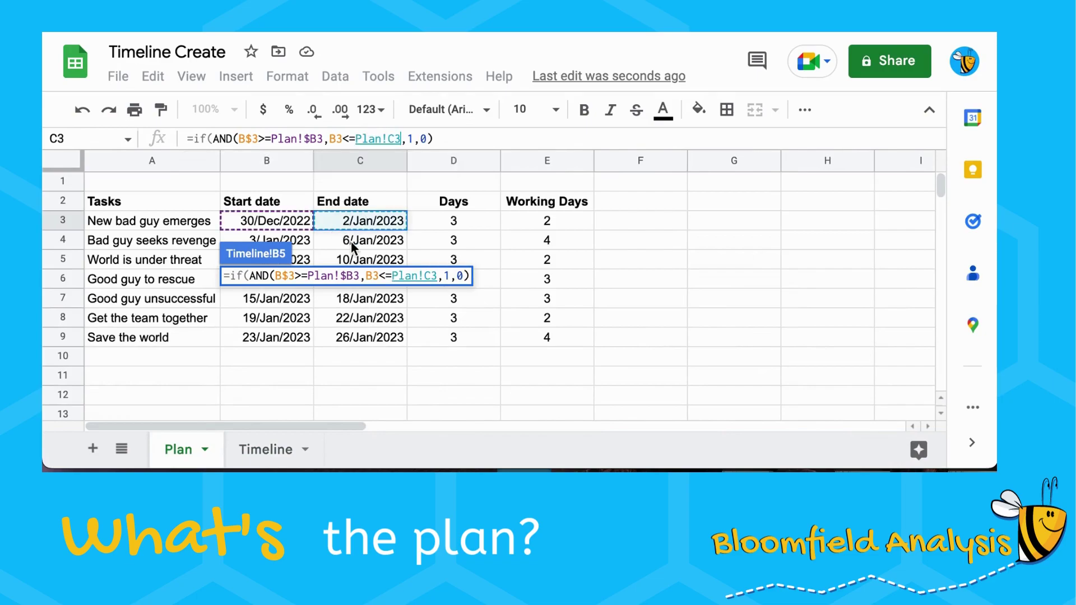
pyautogui.write(')')
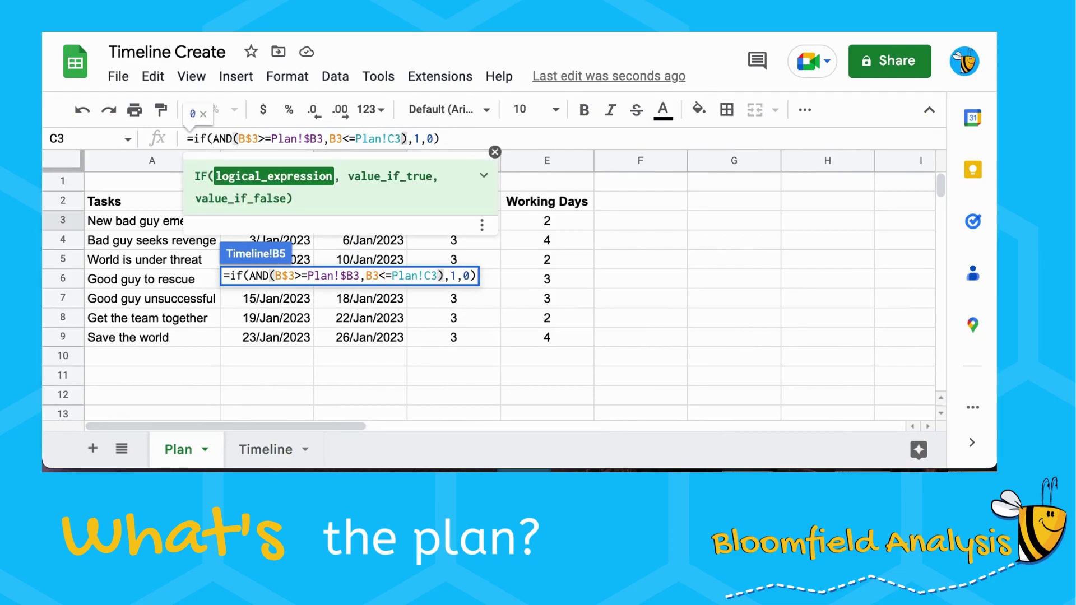
pyautogui.press('Return')
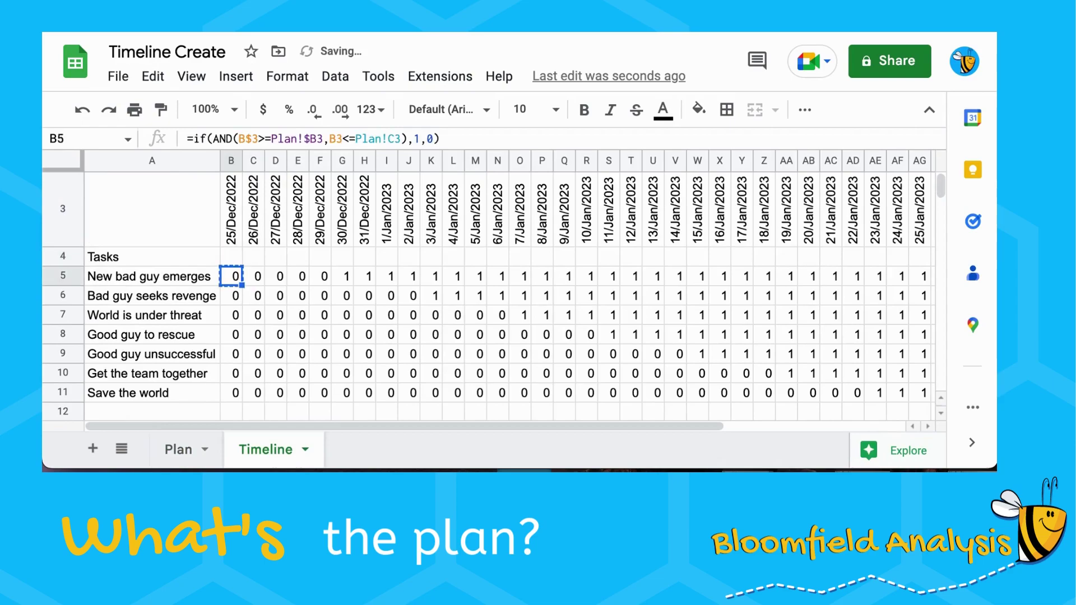
# Step: Fill the range B5:AR11 with the copied AND formula from B5
pyautogui.hotkey('ctrl', 'shift', 'Right')
pyautogui.hotkey('ctrl', 'shift', 'Down')
pyautogui.hotkey('ctrl', 'v')
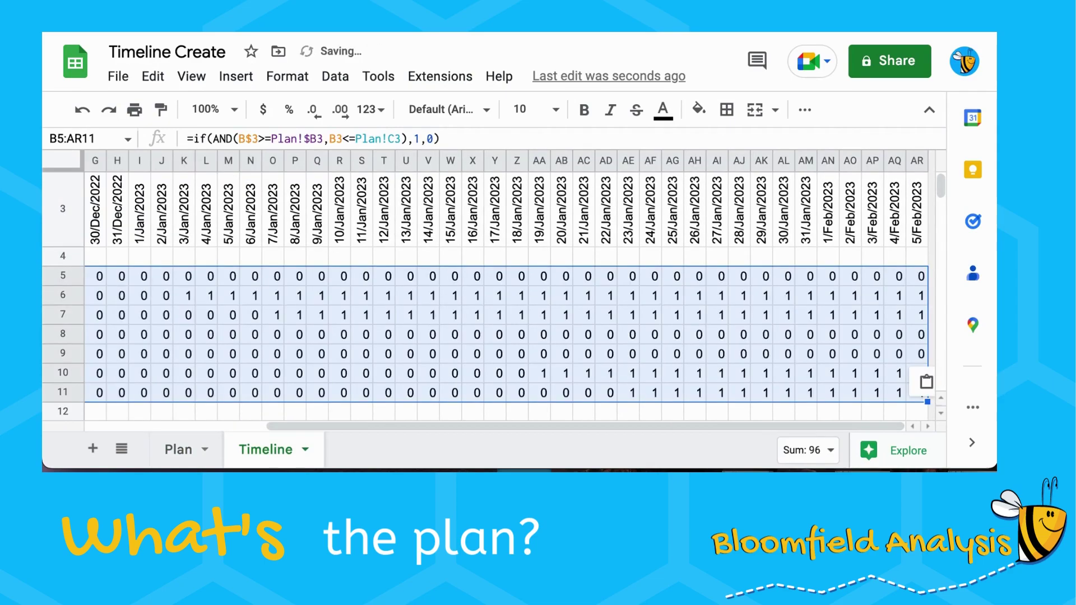
# Step: Inspect the formulas in row 5 from B5 across to E5 to see how their references shift
pyautogui.press('Left')
pyautogui.press('Right')
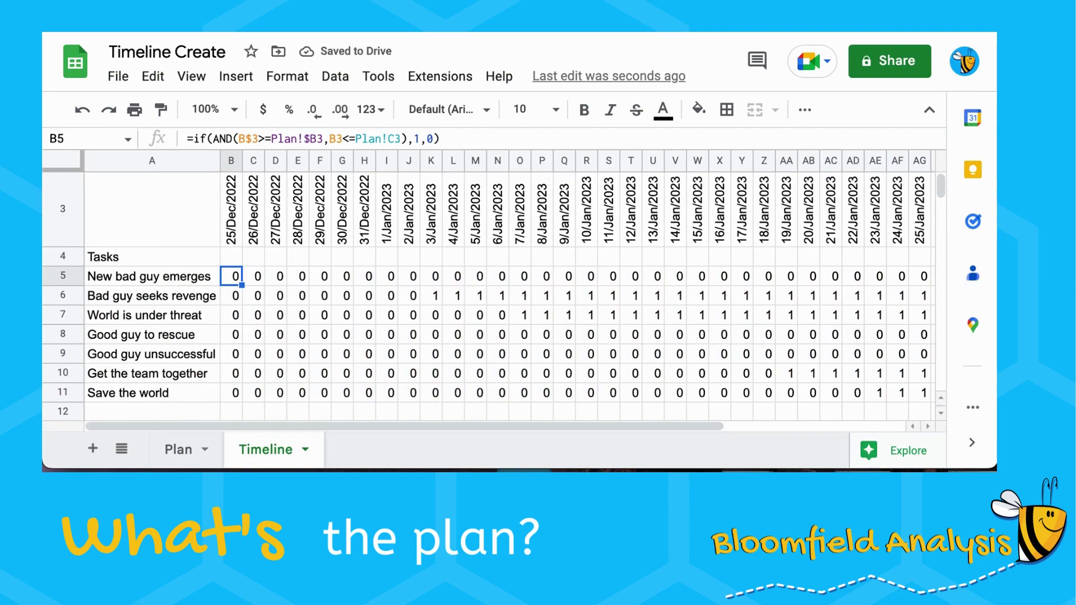
pyautogui.press('Right')
pyautogui.press('Right')
pyautogui.press('Right')
pyautogui.press('Left')
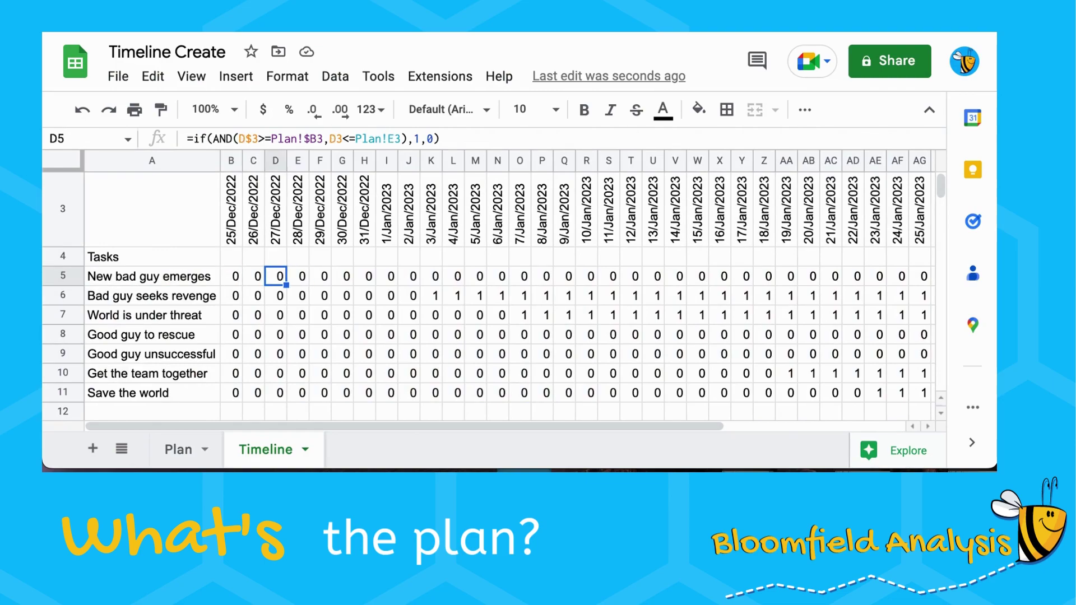
pyautogui.press('Left')
pyautogui.press('Left')
pyautogui.press('Left')
pyautogui.press('Right')
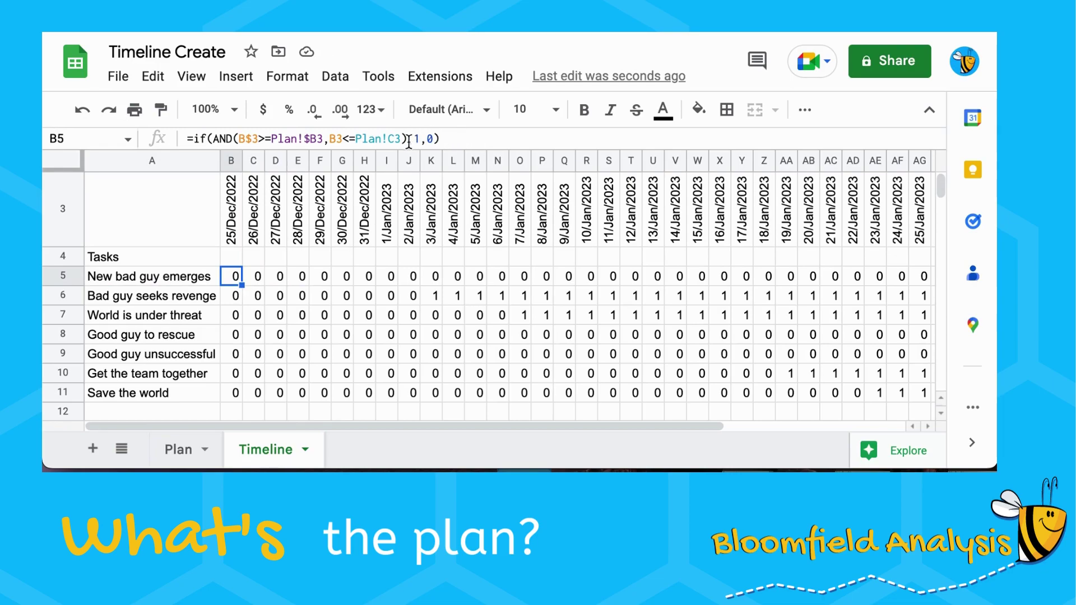
# Step: Lock the second condition's references in the B5 formula as B$3 and Plan!$C3
pyautogui.click(335, 137)
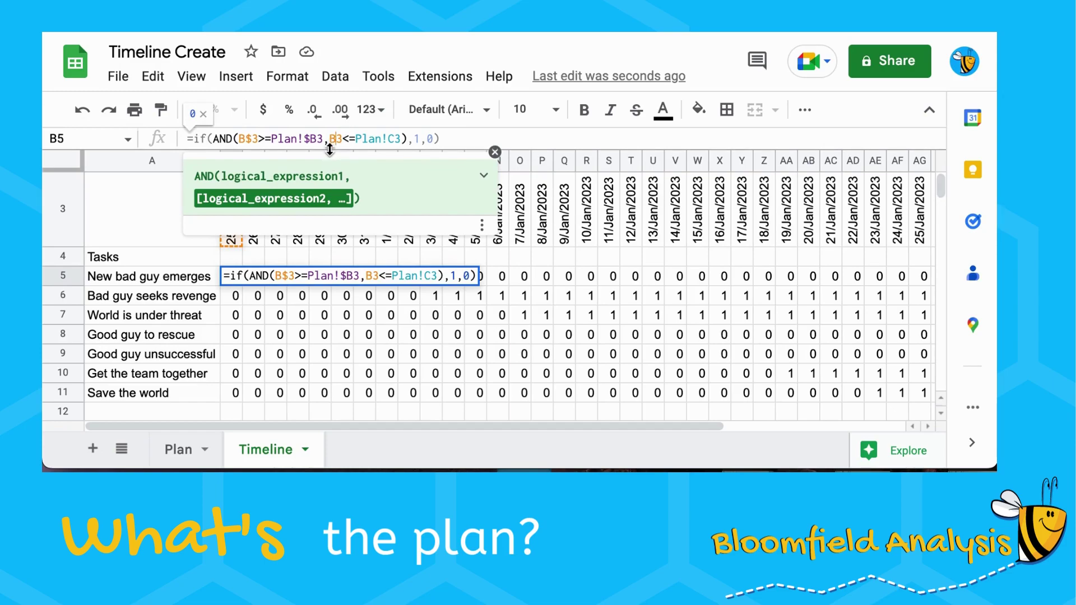
pyautogui.write('$')
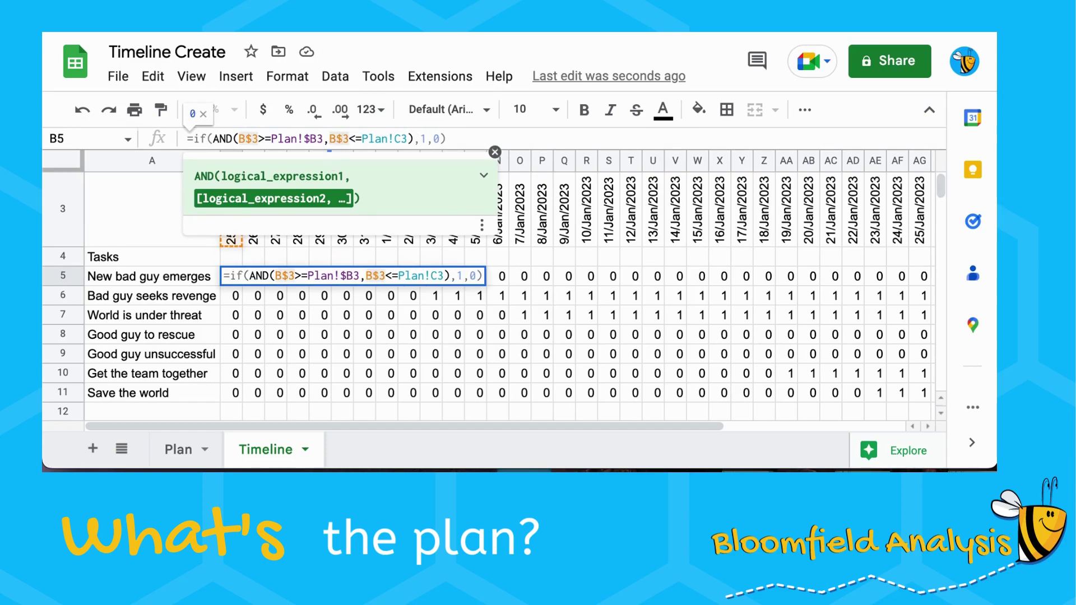
pyautogui.click(395, 138)
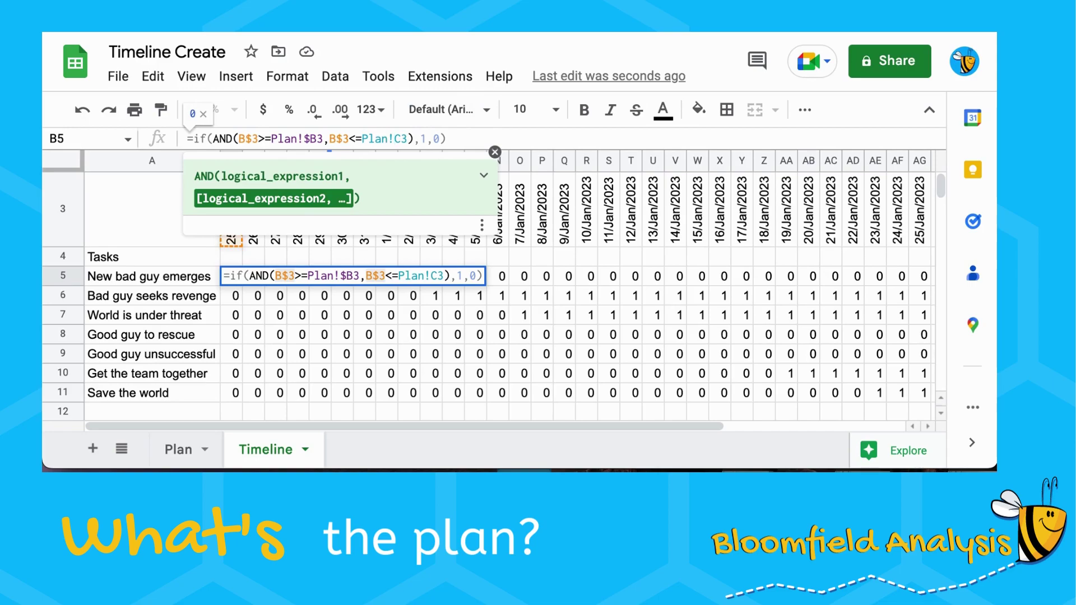
pyautogui.write('$')
pyautogui.press('Return')
pyautogui.press('Up')
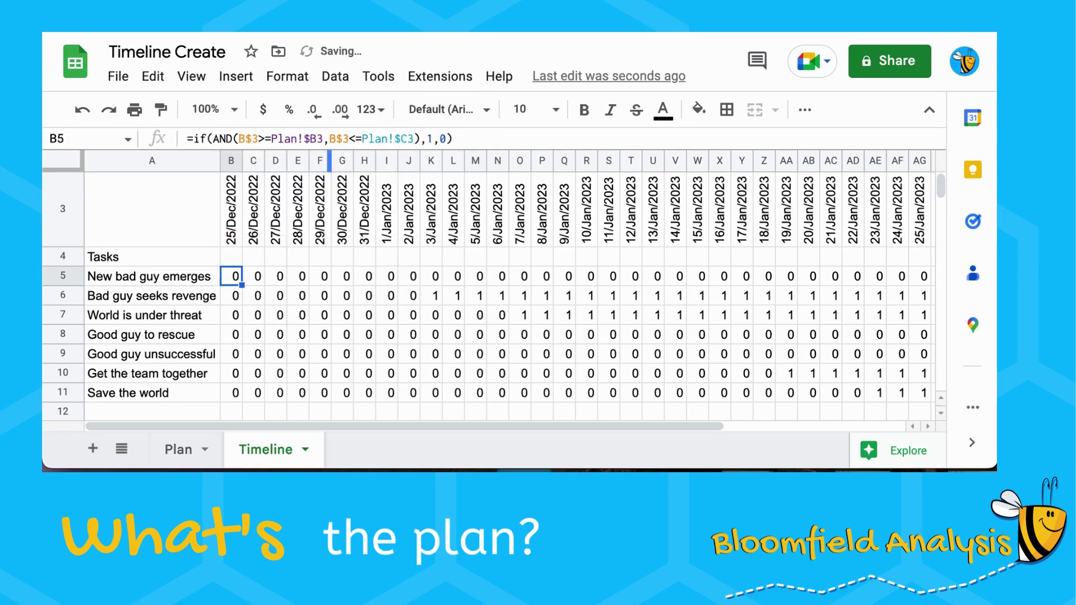
# Step: Copy the B5 formula with its locked references and paste it across B5:AR11
pyautogui.hotkey('ctrl', 'c')
pyautogui.hotkey('ctrl', 'shift', 'End')
pyautogui.hotkey('ctrl', 'v')
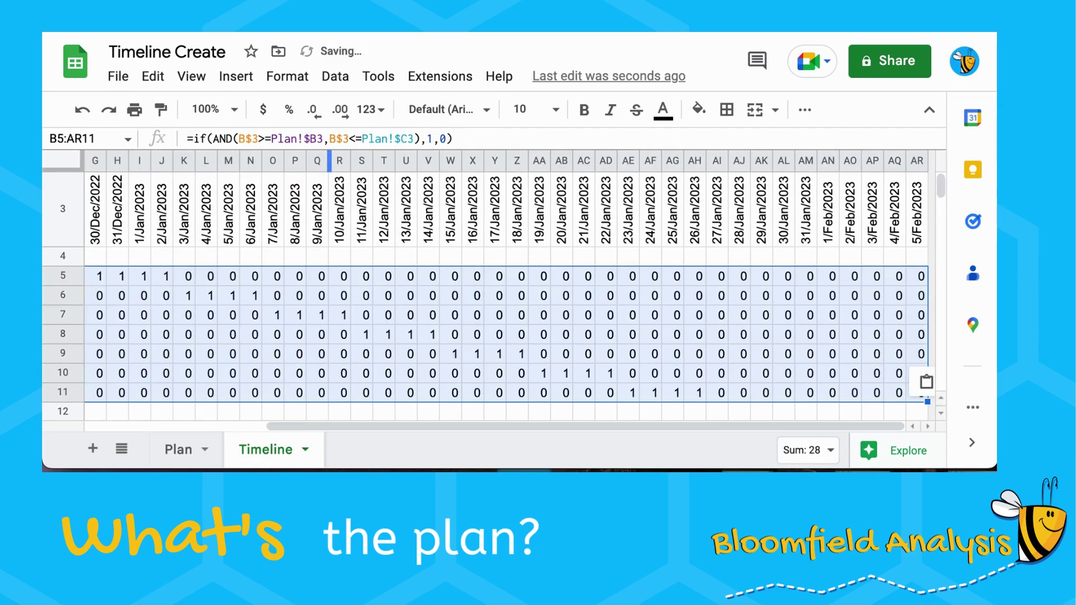
# Step: Check the flagged dates for New bad guy emerges by selecting G5:J5
pyautogui.press('Home')
pyautogui.press('Right')
pyautogui.press('Right')
pyautogui.press('Right')
pyautogui.press('Right')
pyautogui.press('Right')
pyautogui.press('Right')
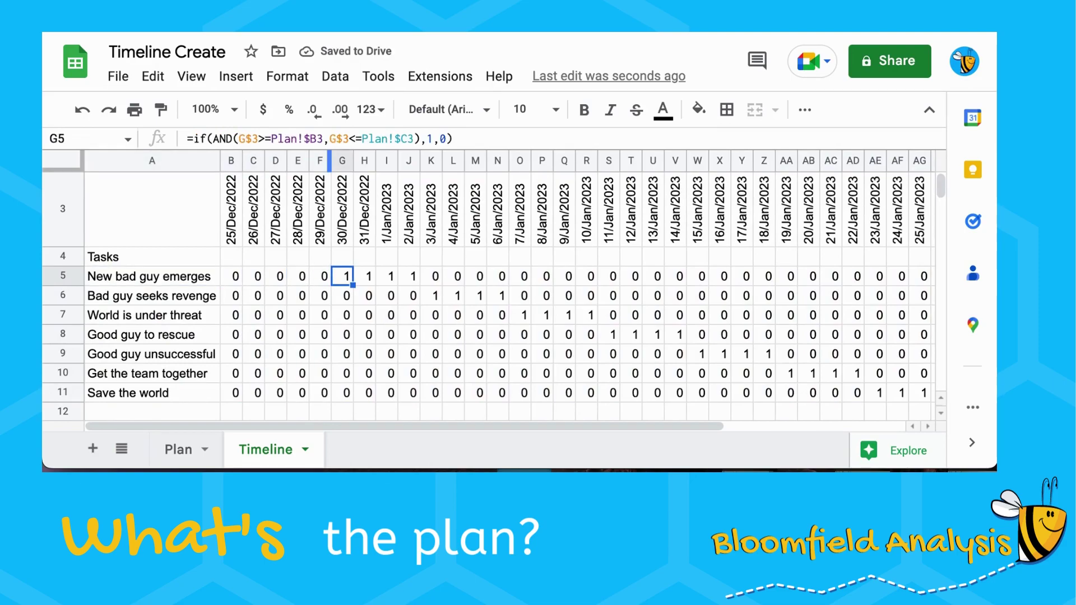
pyautogui.hotkey('shift', 'Right')
pyautogui.hotkey('shift', 'Right')
pyautogui.hotkey('shift', 'Right')
pyautogui.hotkey('shift', 'Right')
pyautogui.hotkey('shift', 'Left')
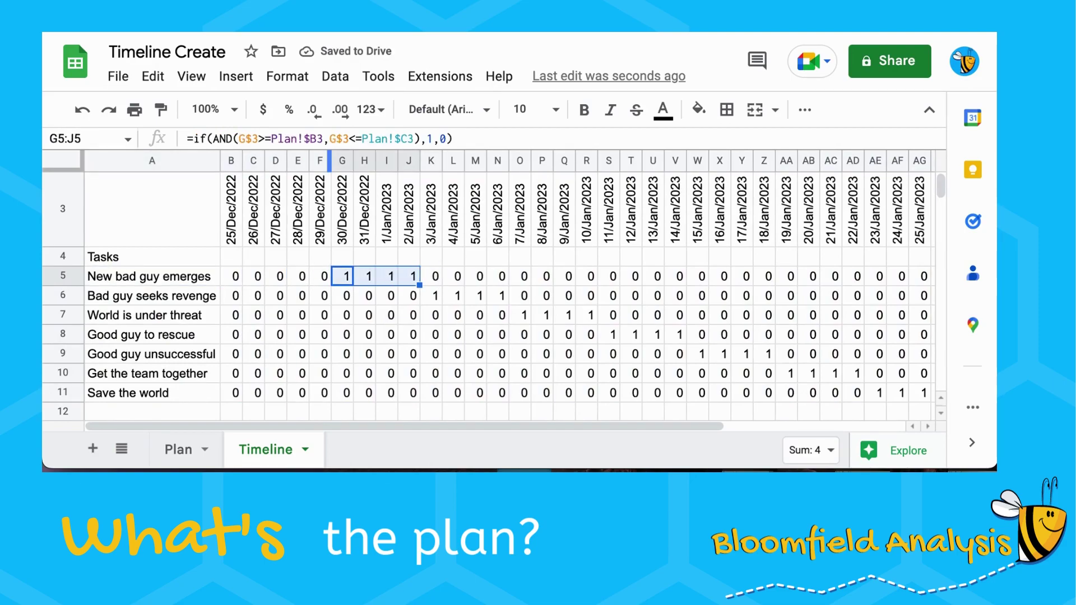
# Step: Compare the start and end dates of Bad guy seeks revenge on the Plan sheet with its flags in Timeline row 6
pyautogui.click(194, 448)
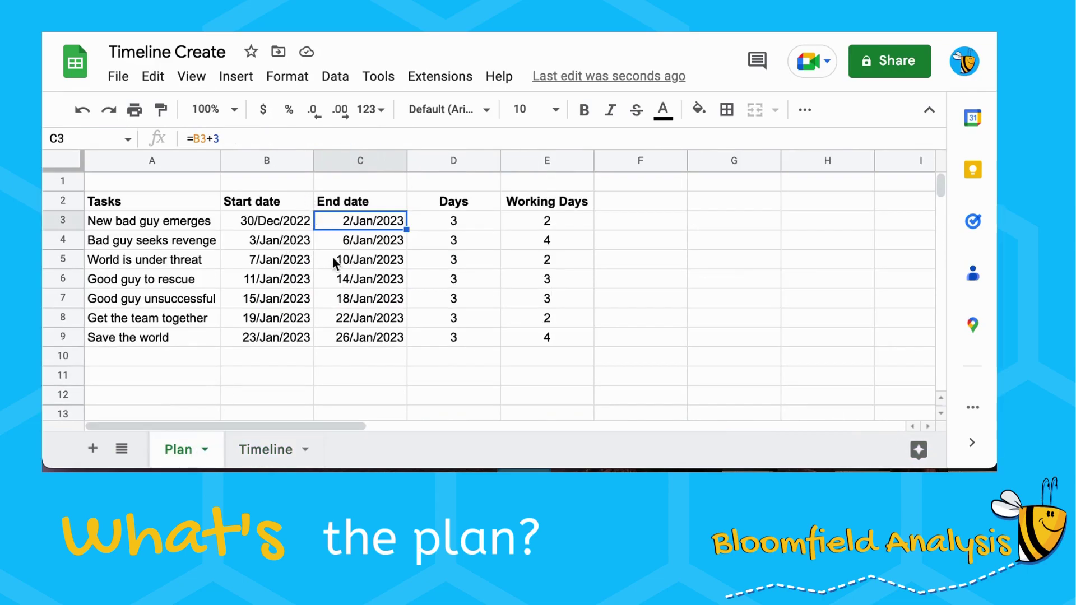
pyautogui.moveTo(284, 247); pyautogui.dragTo(357, 247)
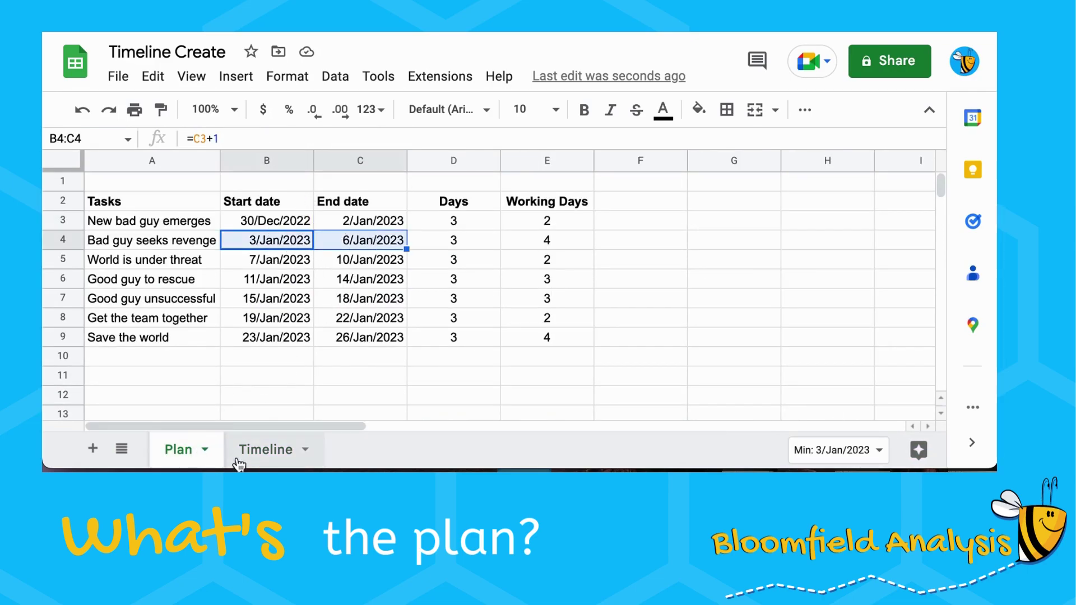
pyautogui.click(238, 464)
pyautogui.moveTo(435, 295); pyautogui.dragTo(496, 297)
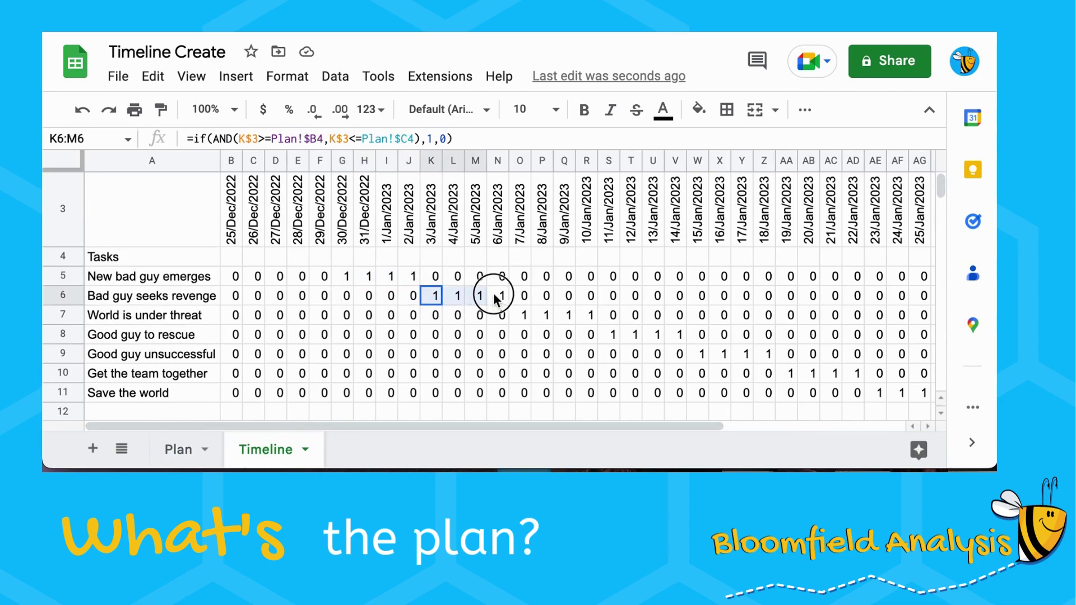
# Step: Select the flag range B5:AR11 on the Timeline sheet and start a conditional formatting rule for it
pyautogui.click(524, 315)
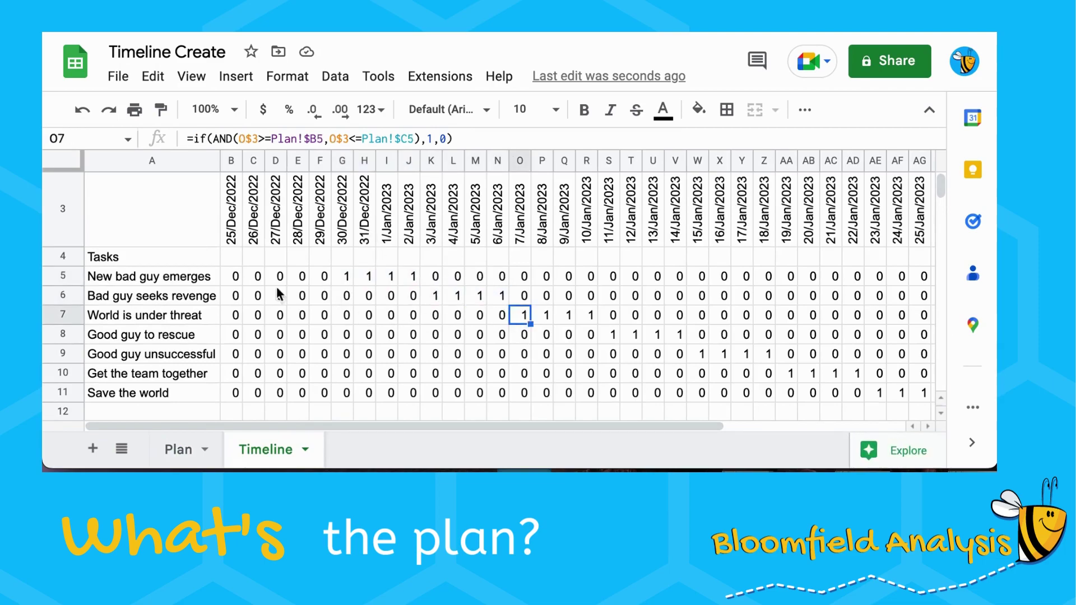
pyautogui.click(240, 275)
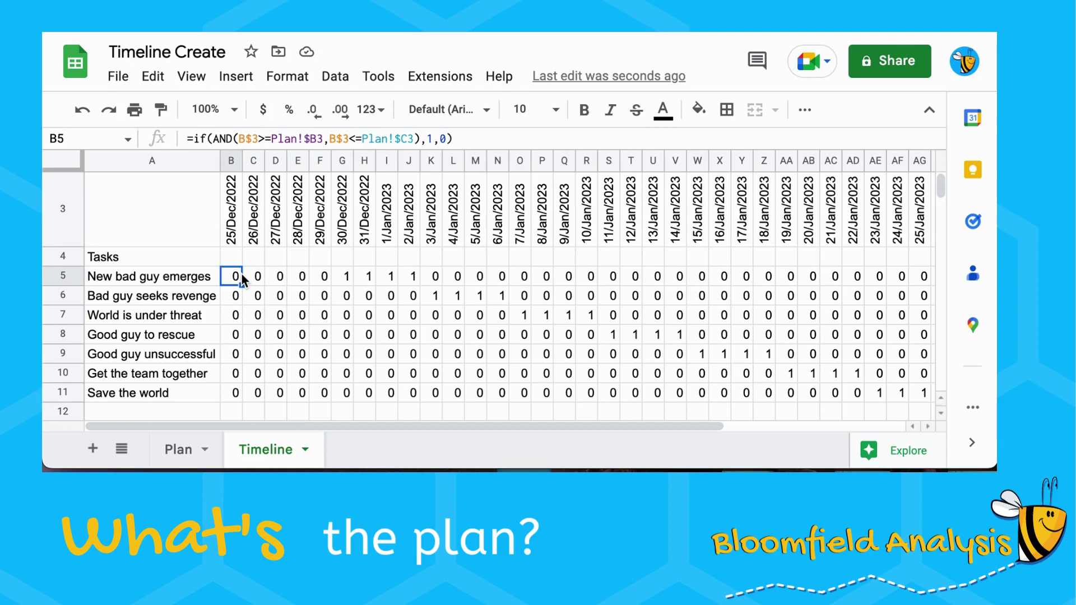
pyautogui.hotkey('ctrl', 'shift', 'Right')
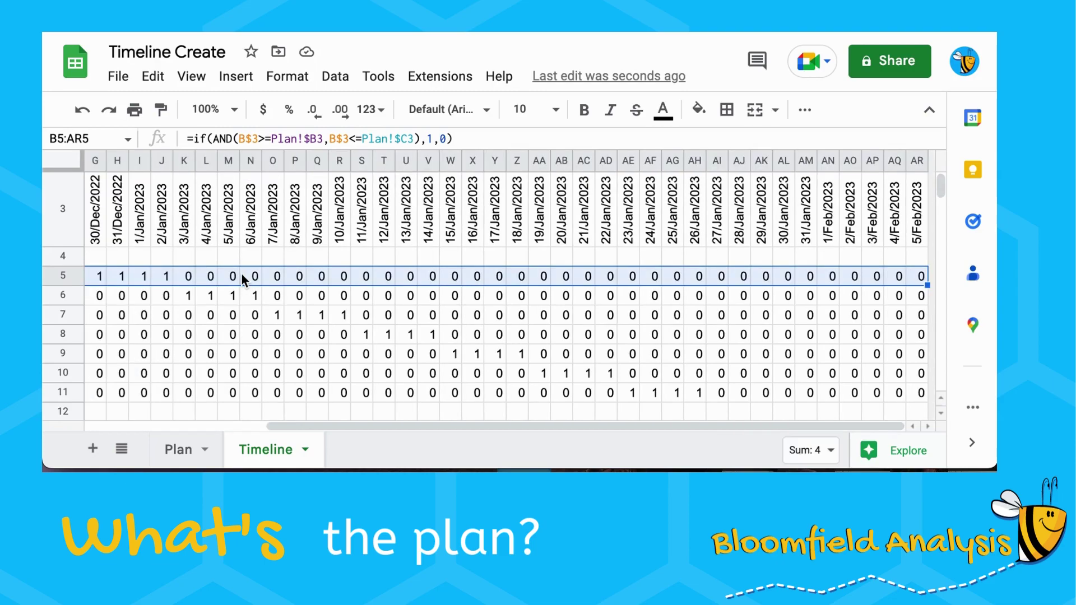
pyautogui.hotkey('ctrl', 'shift', 'Down')
pyautogui.hscroll(-10, 241, 273)
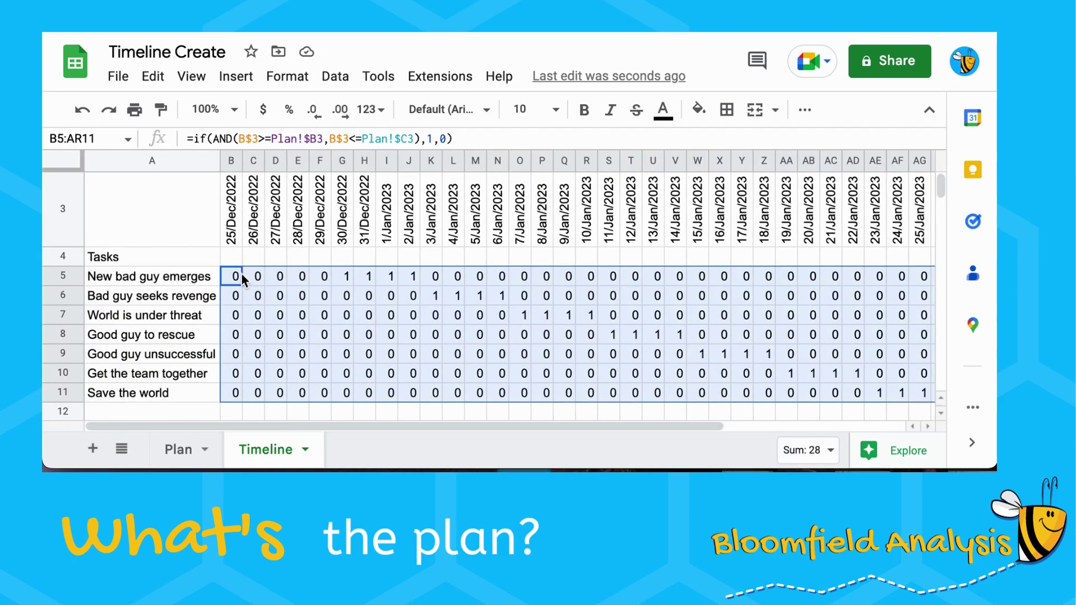
pyautogui.click(289, 79)
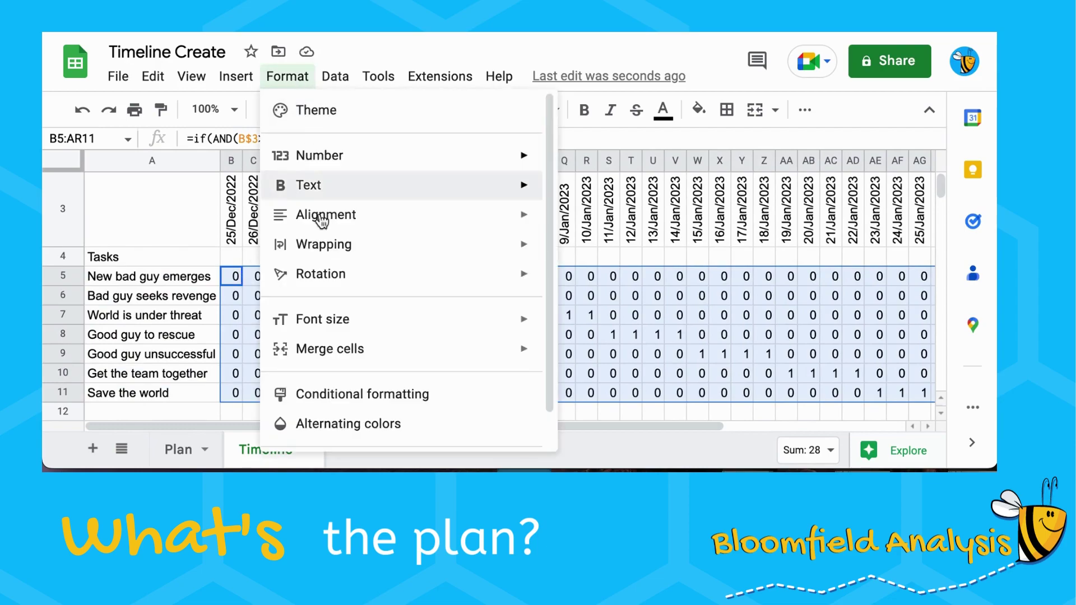
pyautogui.click(344, 389)
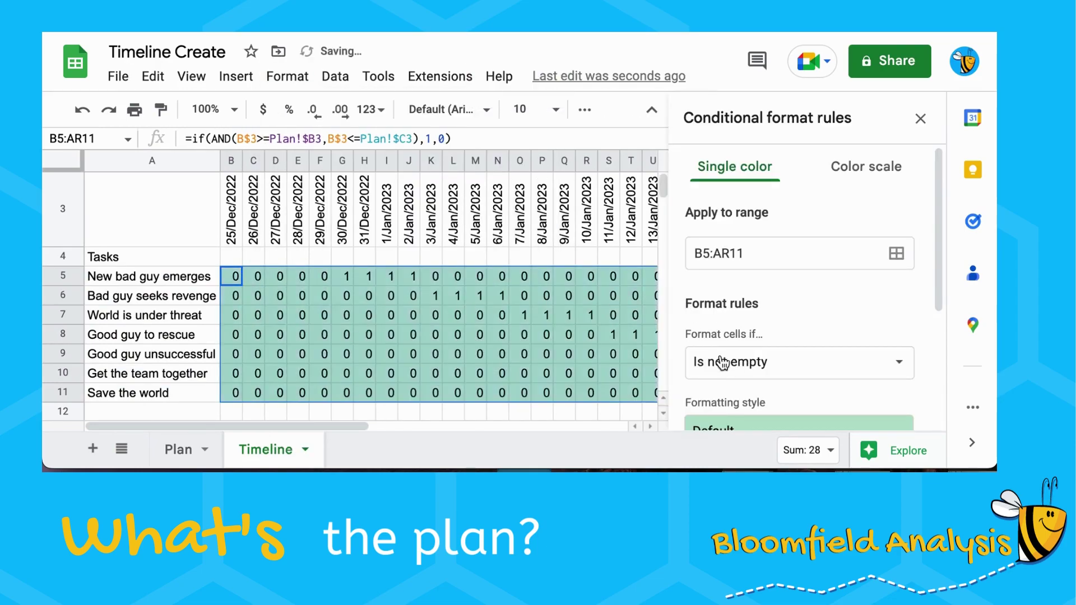
# Step: Set the rule's condition so that it formats cells whose value is equal to 1
pyautogui.click(723, 363)
pyautogui.scroll(-5, 726, 361)
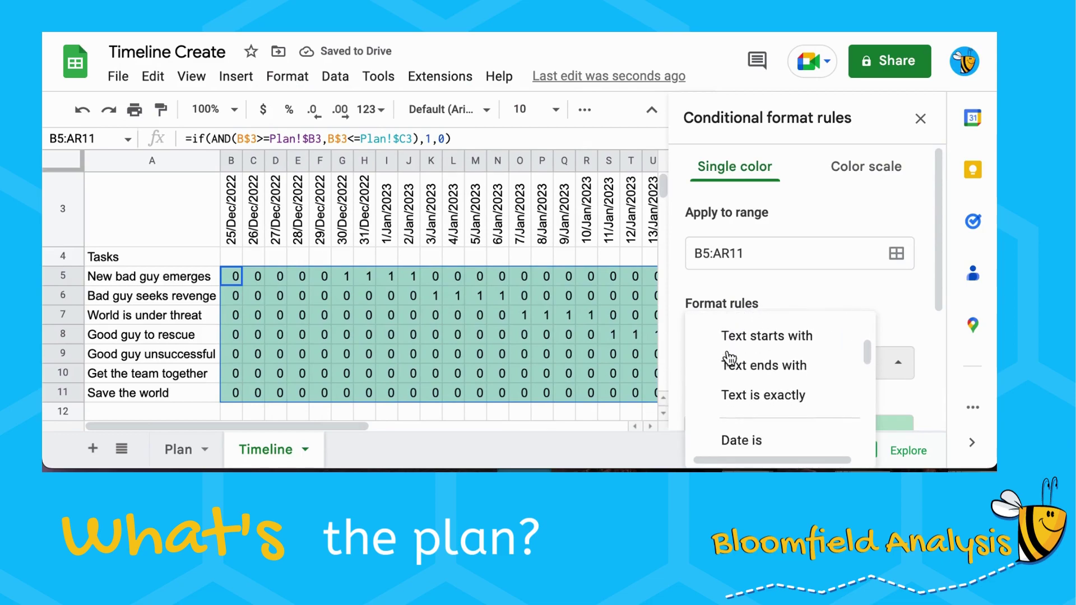
pyautogui.scroll(-4, 729, 358)
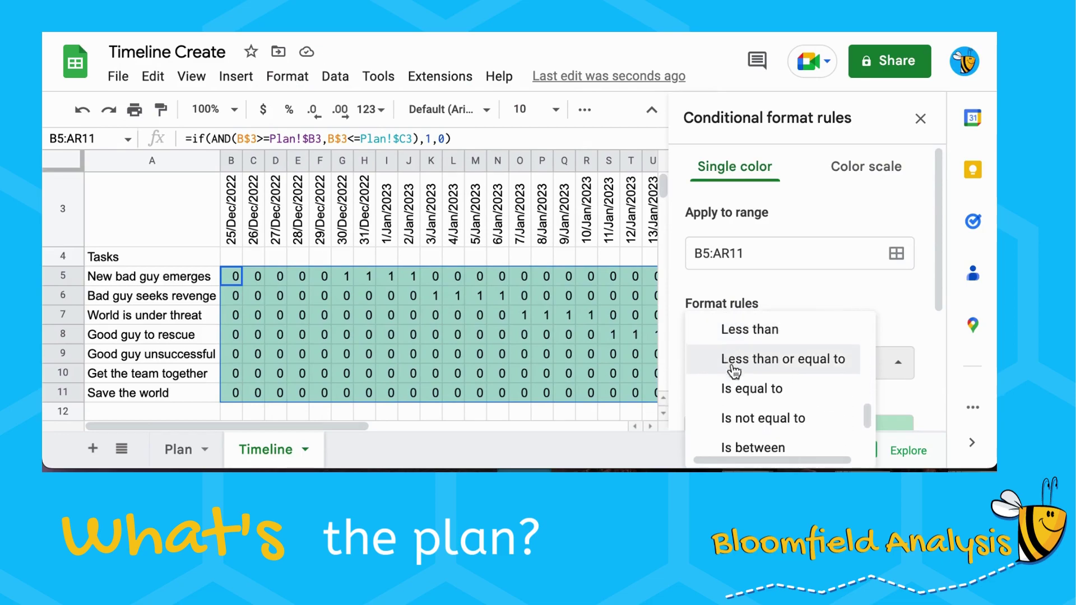
pyautogui.click(736, 389)
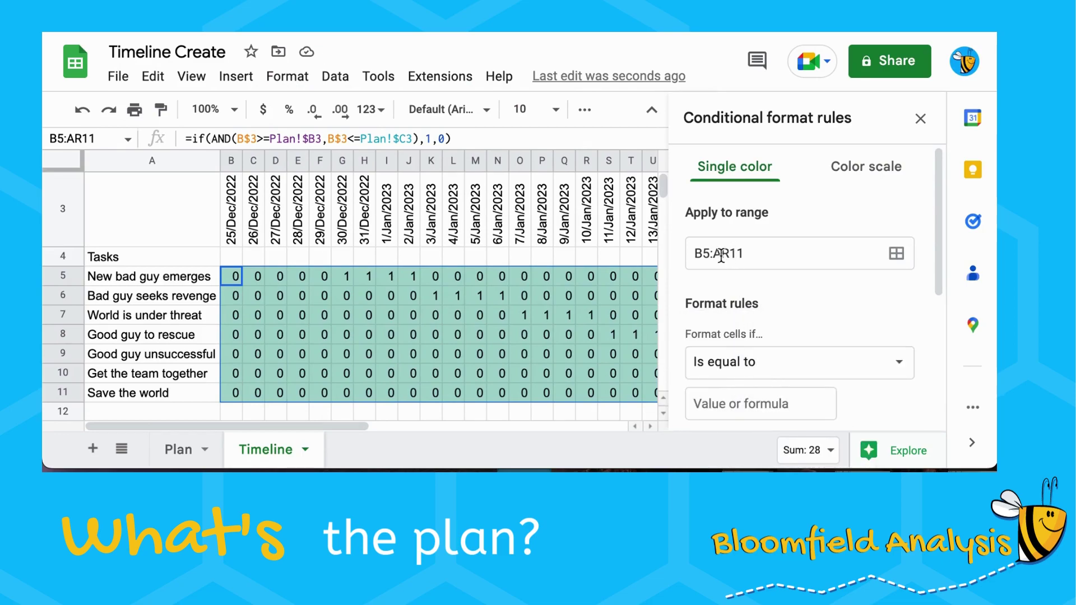
pyautogui.scroll(-3, 719, 333)
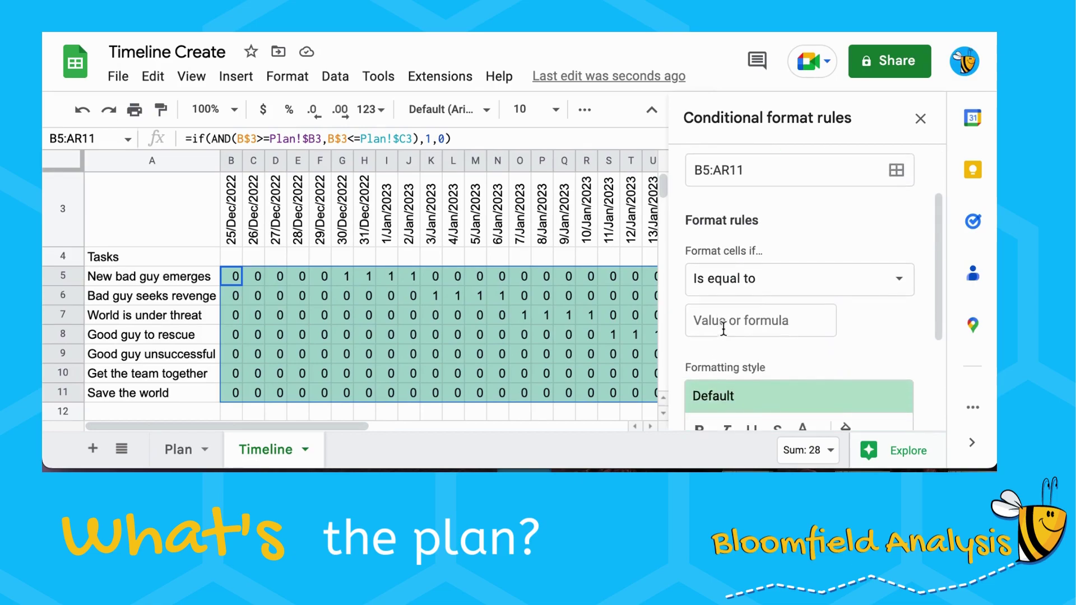
pyautogui.click(706, 326)
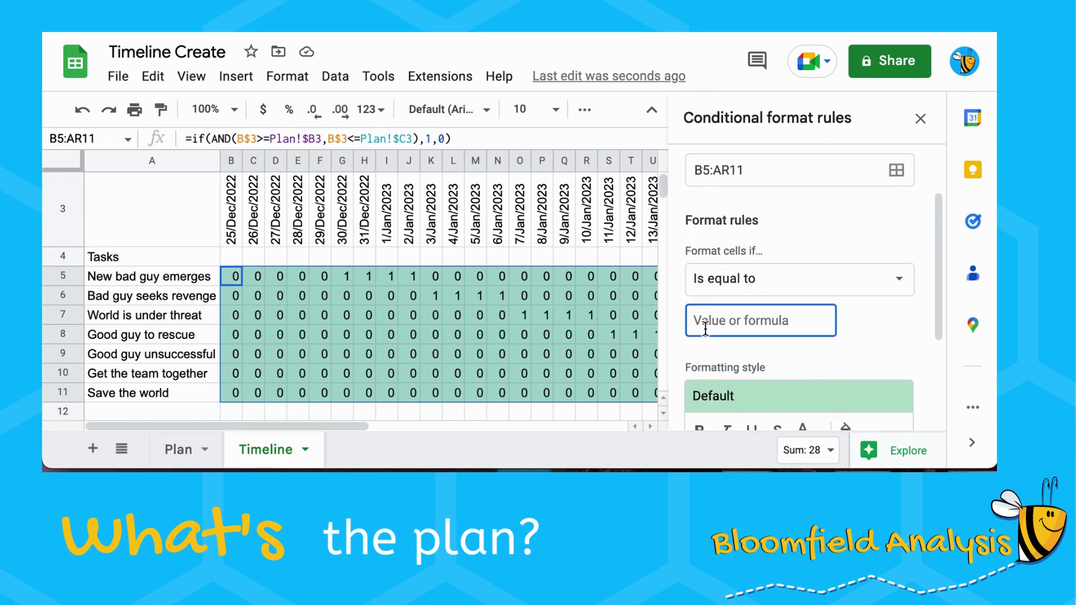
pyautogui.write('1')
# Step: Give the equal-to-1 rule a light yellow fill with matching yellow text and save the rule
pyautogui.scroll(-4, 742, 340)
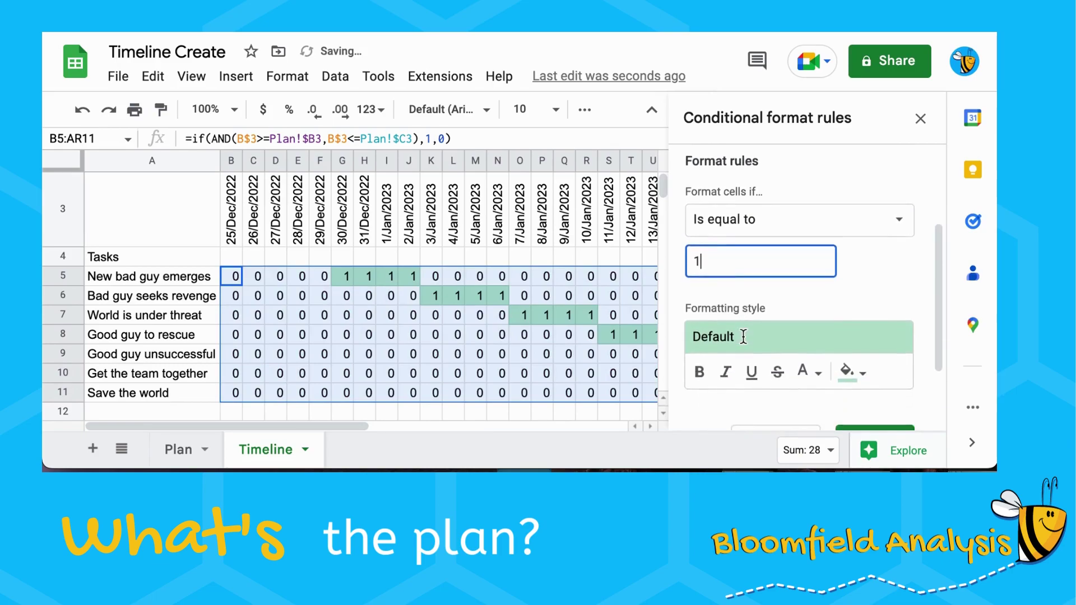
pyautogui.click(847, 272)
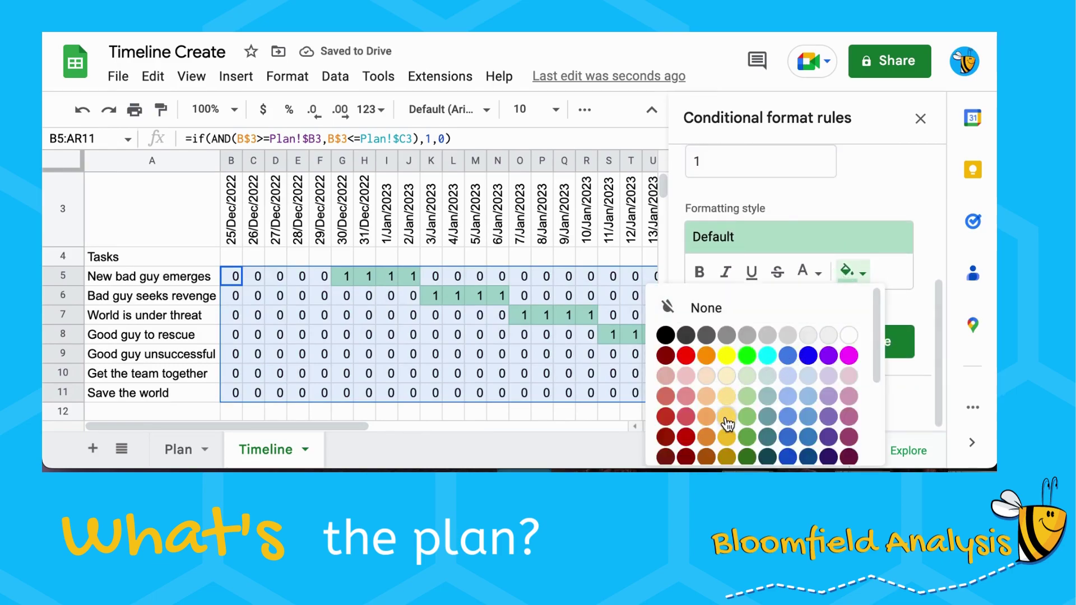
pyautogui.click(727, 398)
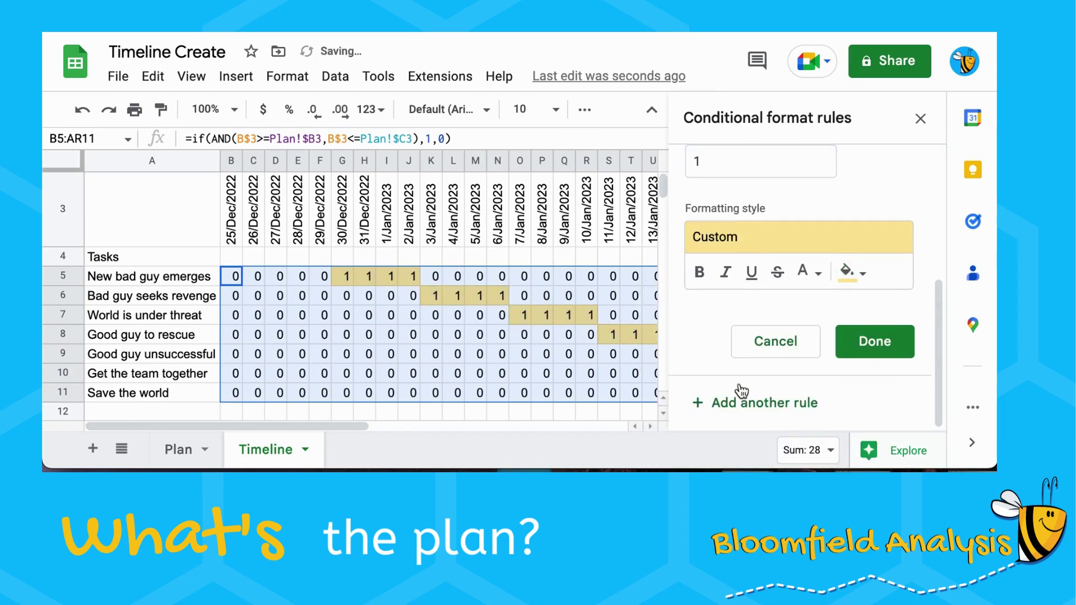
pyautogui.click(817, 274)
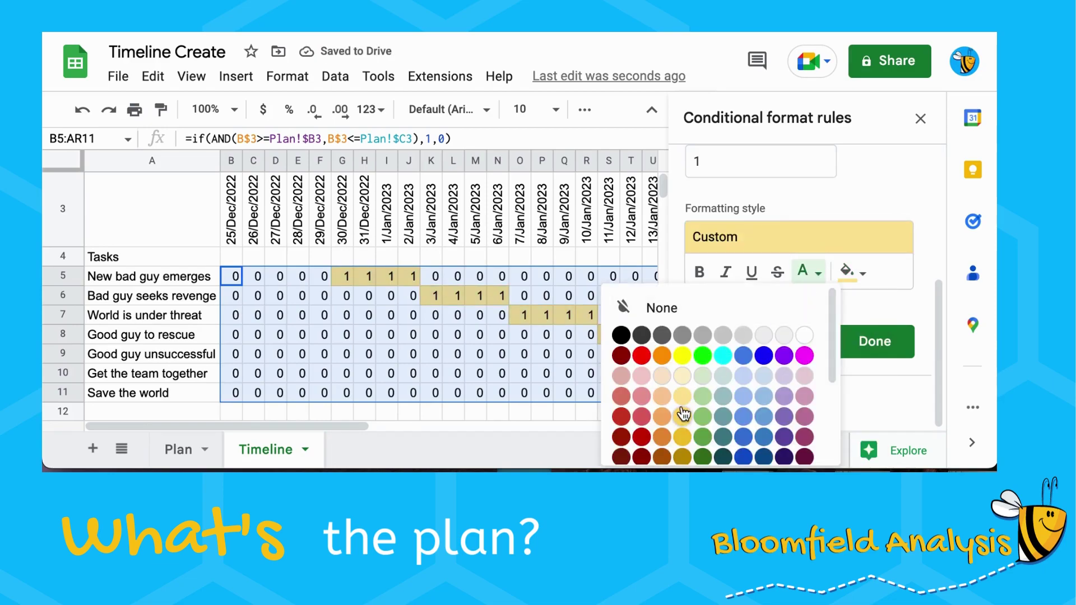
pyautogui.click(683, 416)
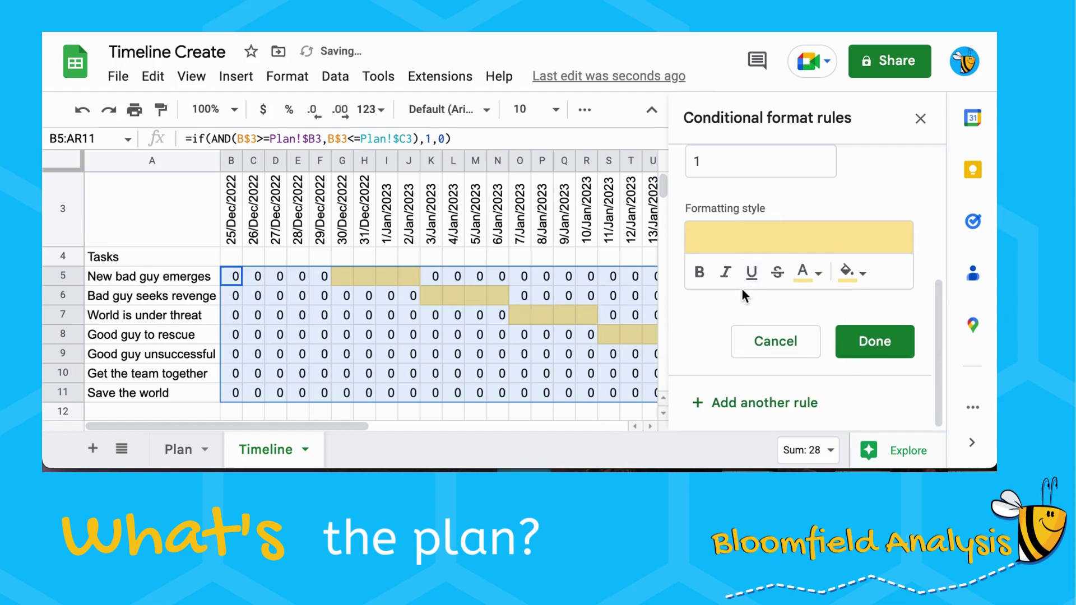
pyautogui.click(849, 339)
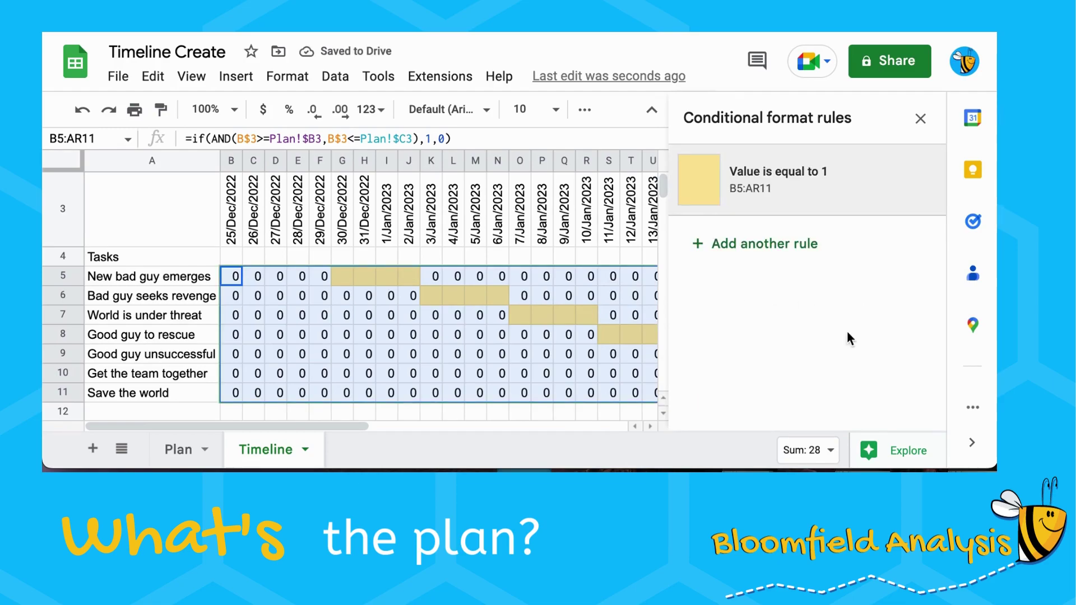
# Step: Add a second conditional formatting rule to B5:AR11 for cells whose value is equal to 0
pyautogui.click(743, 259)
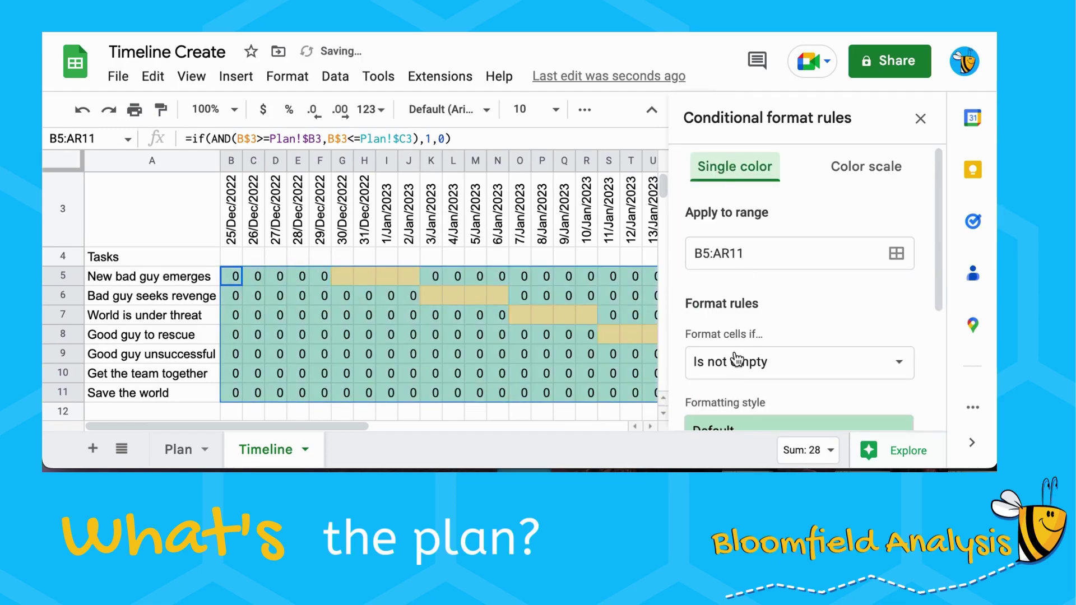
pyautogui.scroll(-3, 737, 359)
pyautogui.click(737, 270)
pyautogui.scroll(-5, 735, 314)
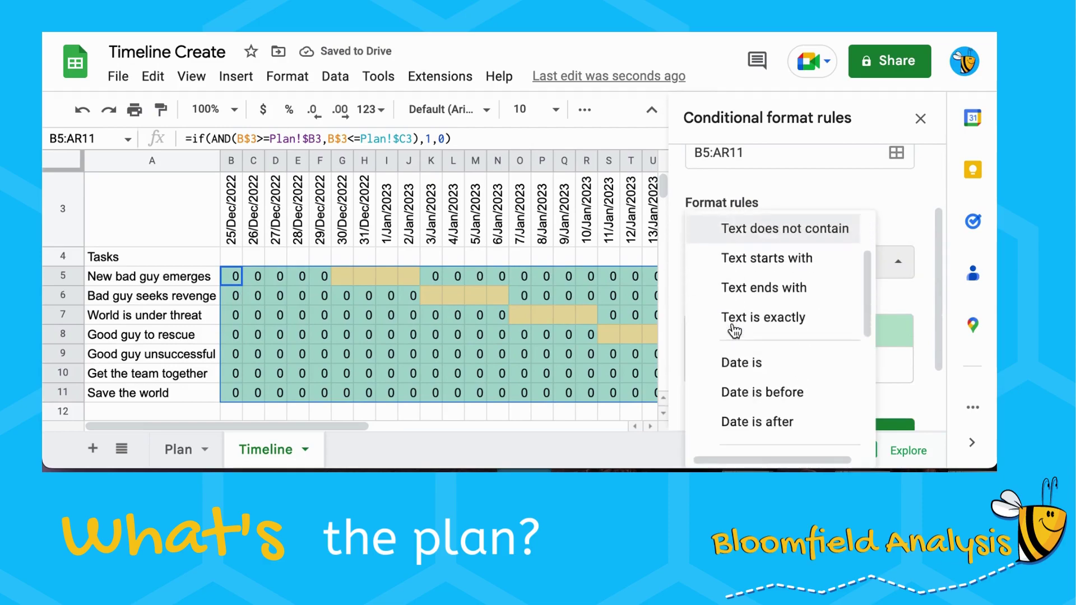
pyautogui.click(735, 303)
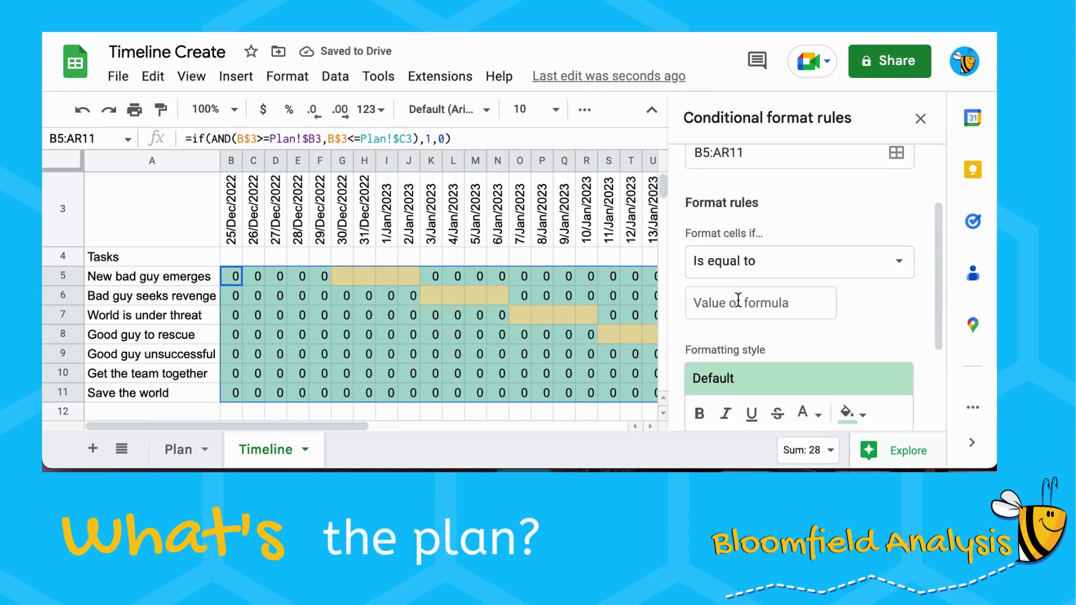
pyautogui.click(742, 306)
pyautogui.write('0')
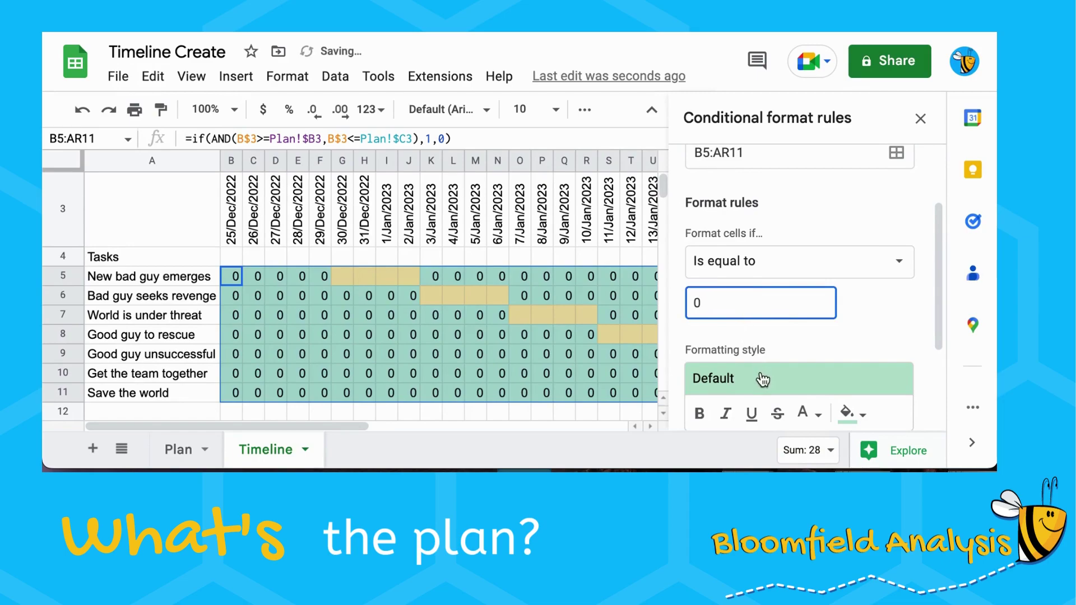
# Step: Give the equal-to-0 rule a light grey fill with matching grey text, save it and review the timeline
pyautogui.scroll(-2, 759, 378)
pyautogui.click(843, 327)
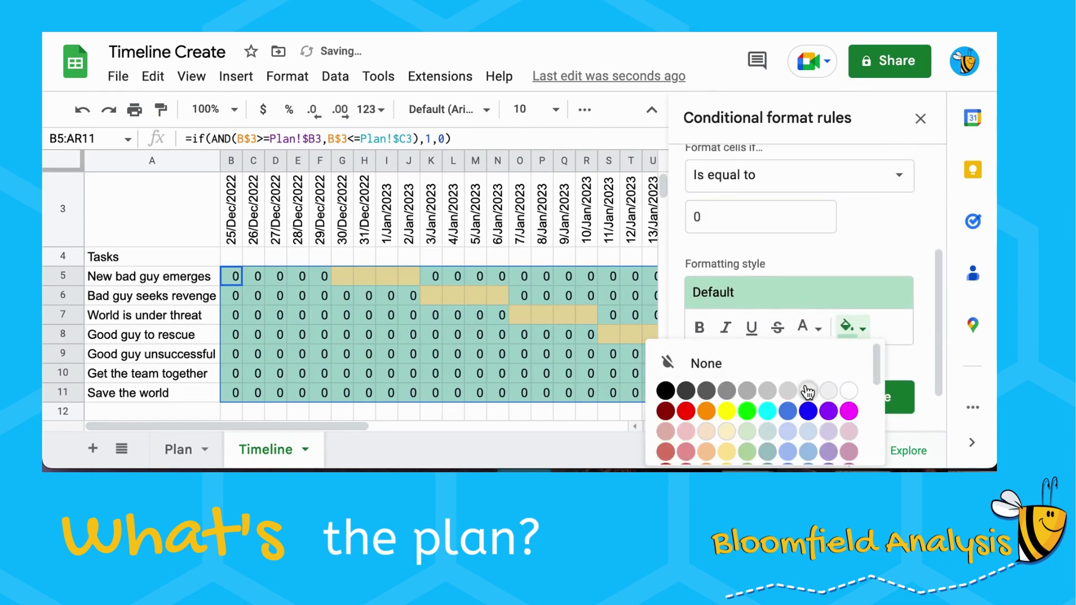
pyautogui.click(788, 392)
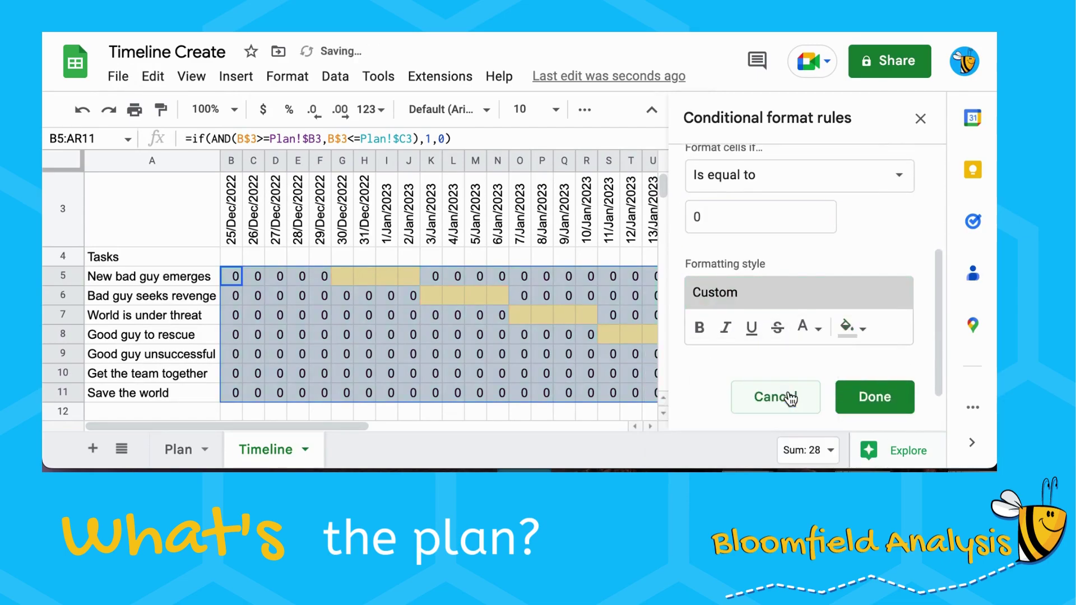
pyautogui.click(807, 328)
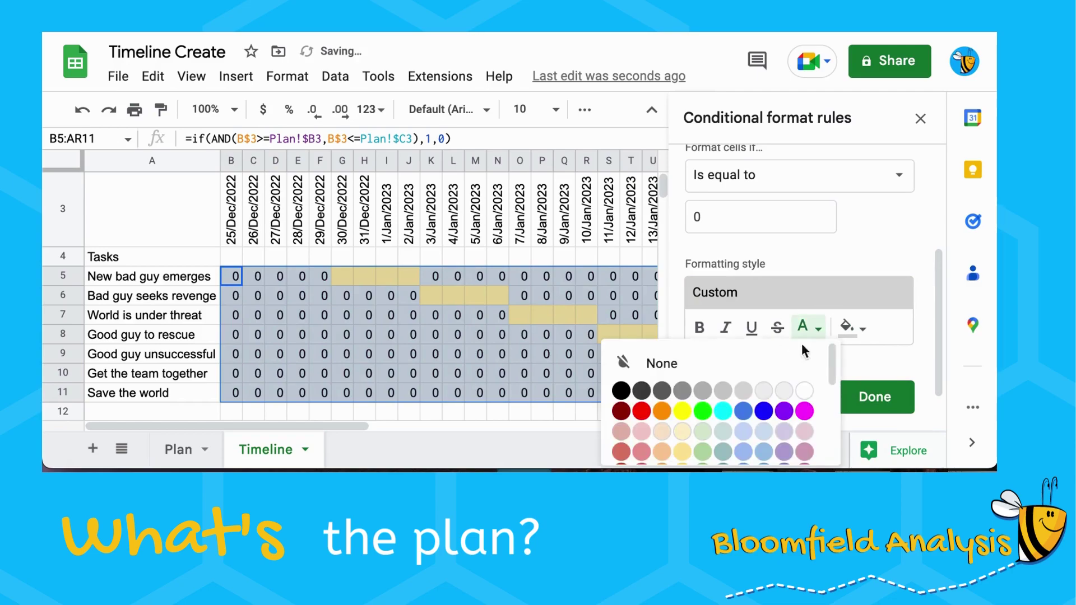
pyautogui.click(746, 390)
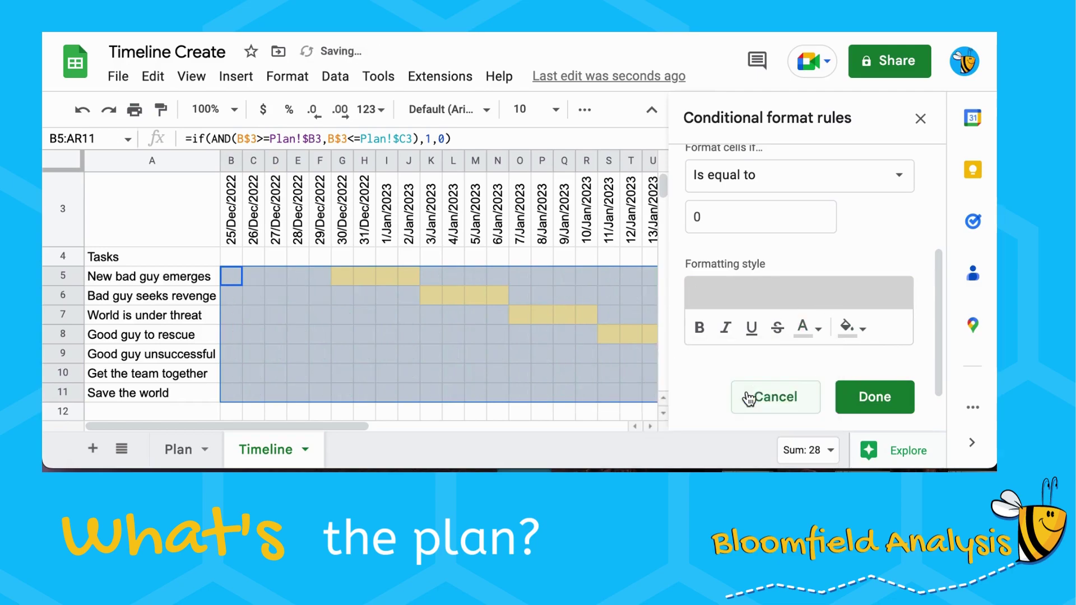
pyautogui.click(850, 397)
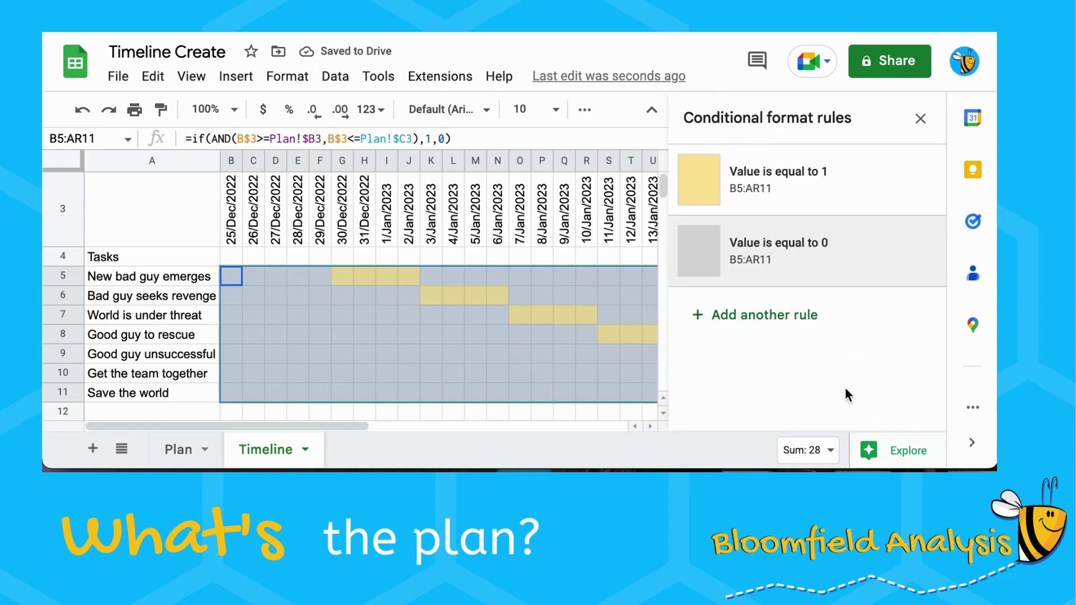
pyautogui.click(544, 356)
pyautogui.scroll(-2, 534, 287)
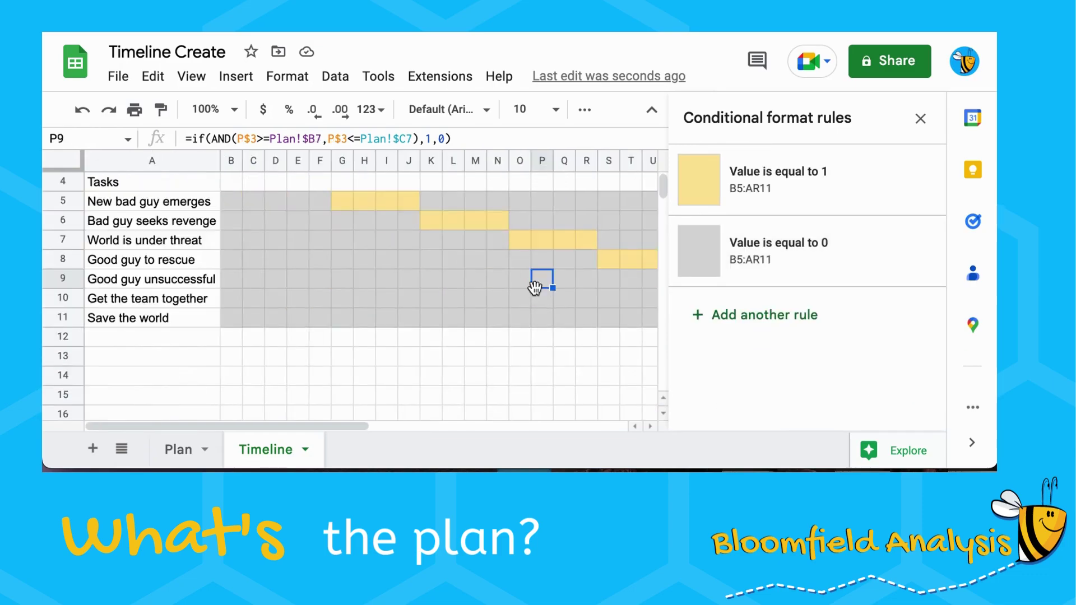
pyautogui.scroll(2, 535, 287)
pyautogui.scroll(-3, 419, 318)
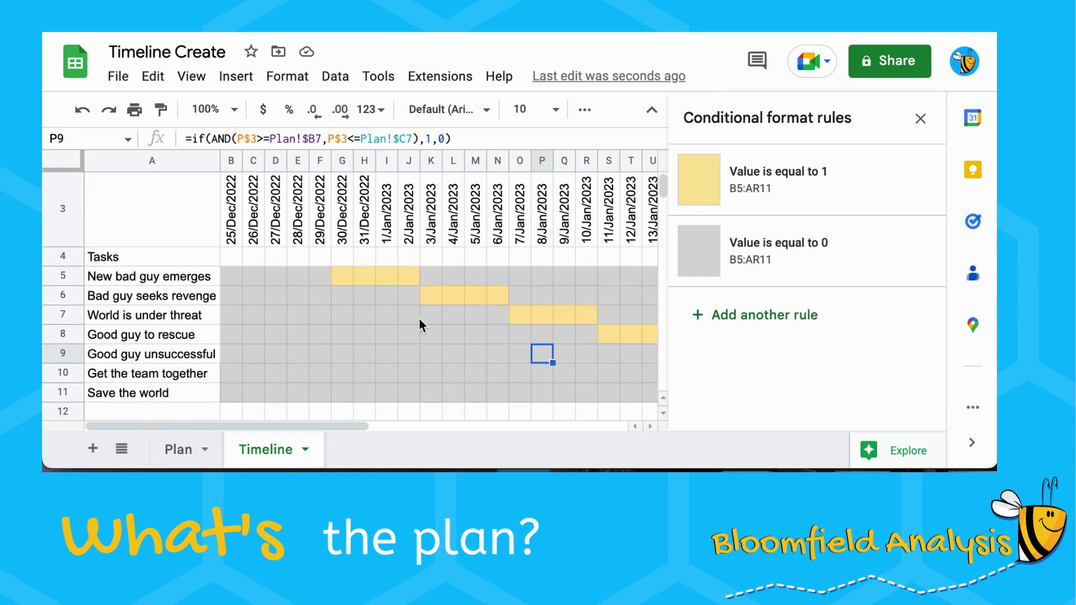
# Step: Add a new task named Party in cell A10 of the Plan sheet
pyautogui.click(188, 317)
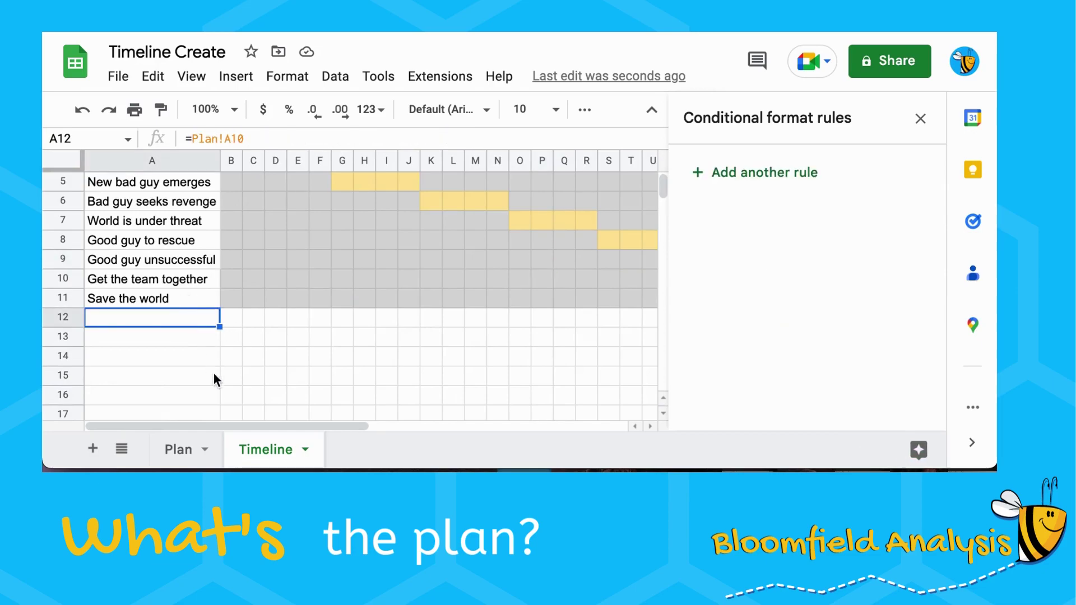
pyautogui.click(177, 448)
pyautogui.click(140, 357)
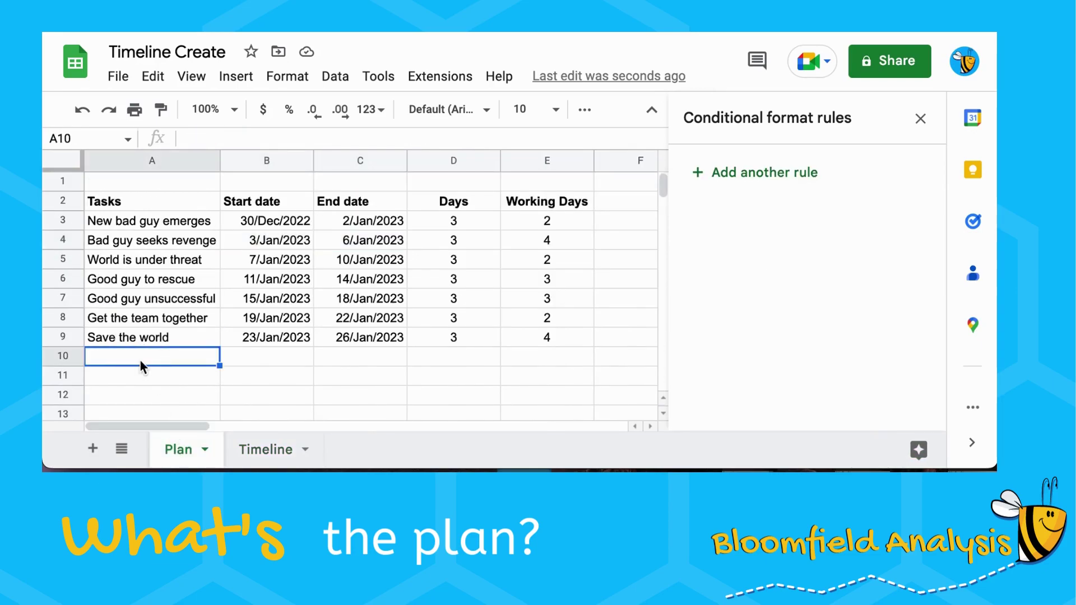
pyautogui.write('Party')
pyautogui.press('Return')
# Step: Copy the date and day-count formulas from B9:E9 into B10:E10 for the Party task
pyautogui.moveTo(267, 337); pyautogui.dragTo(547, 337)
pyautogui.hotkey('ctrl', 'c')
pyautogui.press('Down')
pyautogui.hotkey('ctrl', 'v')
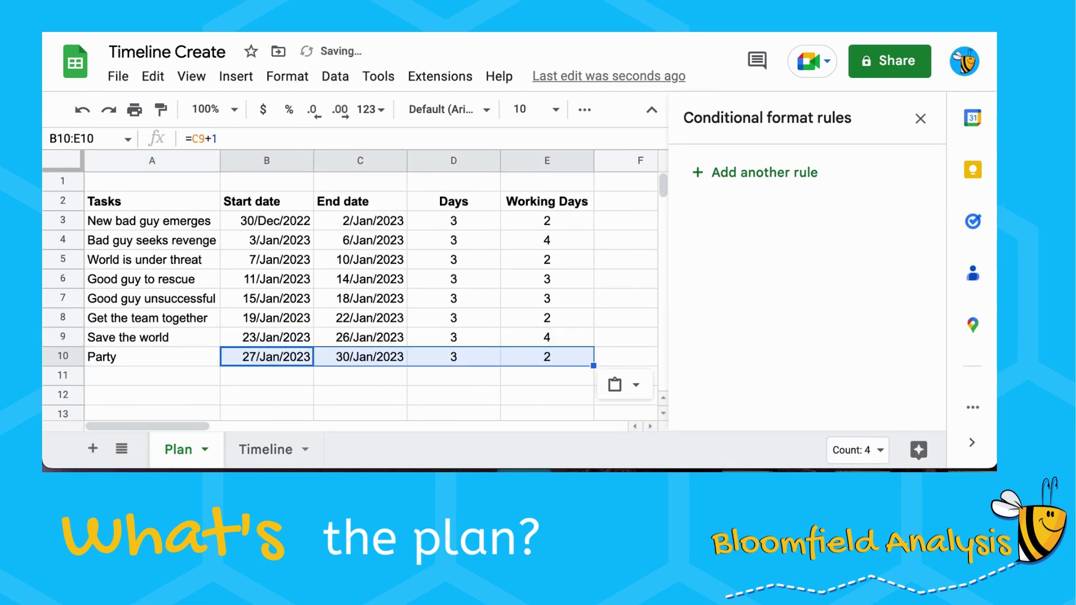
pyautogui.press('Right')
# Step: Copy the row 11 timeline formulas and formatting from B11:AR11 down through row 25 of the Timeline sheet
pyautogui.click(259, 455)
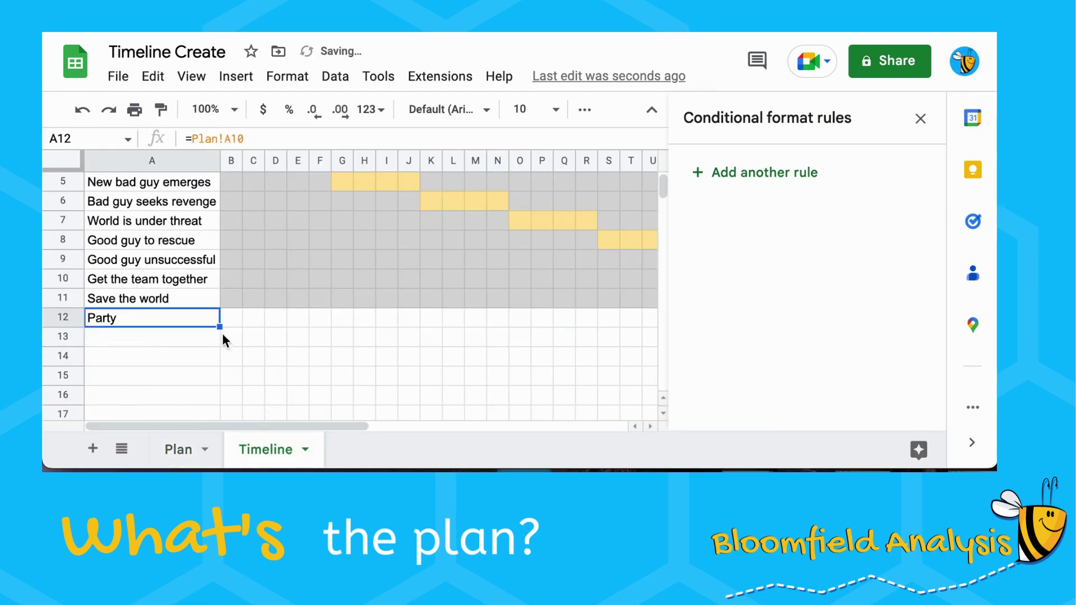
pyautogui.click(232, 319)
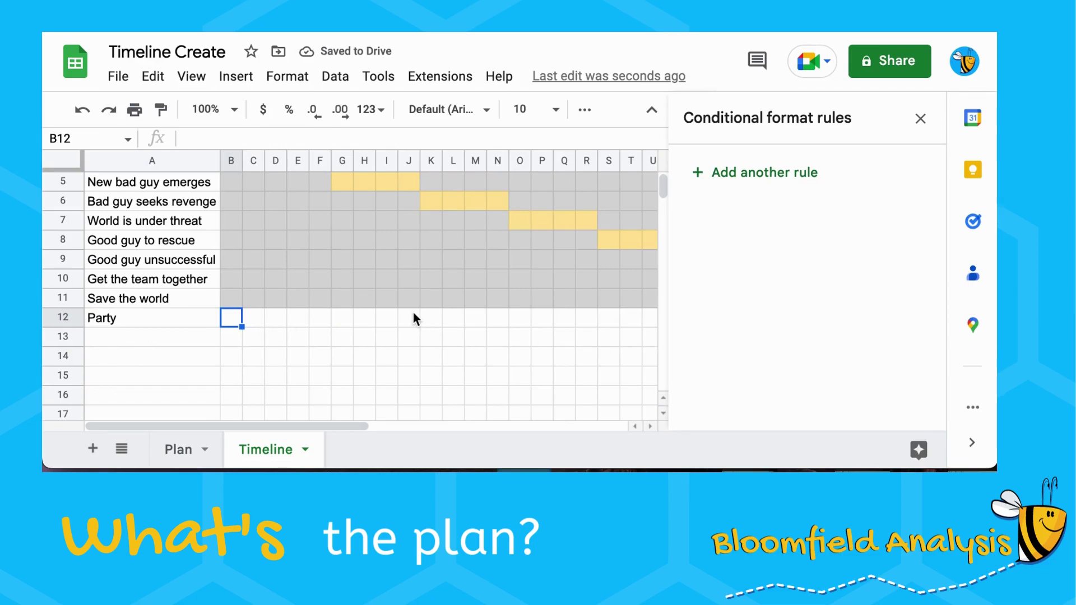
pyautogui.press('Up')
pyautogui.hotkey('ctrl', 'shift', 'Right')
pyautogui.hotkey('ctrl', 'c')
pyautogui.hotkey('shift', 'Down')
pyautogui.hotkey('shift', 'Down')
pyautogui.hotkey('shift', 'Down')
pyautogui.hotkey('shift', 'Down')
pyautogui.hotkey('shift', 'Down')
pyautogui.hotkey('shift', 'Down')
pyautogui.hotkey('shift', 'Down')
pyautogui.hotkey('shift', 'Down')
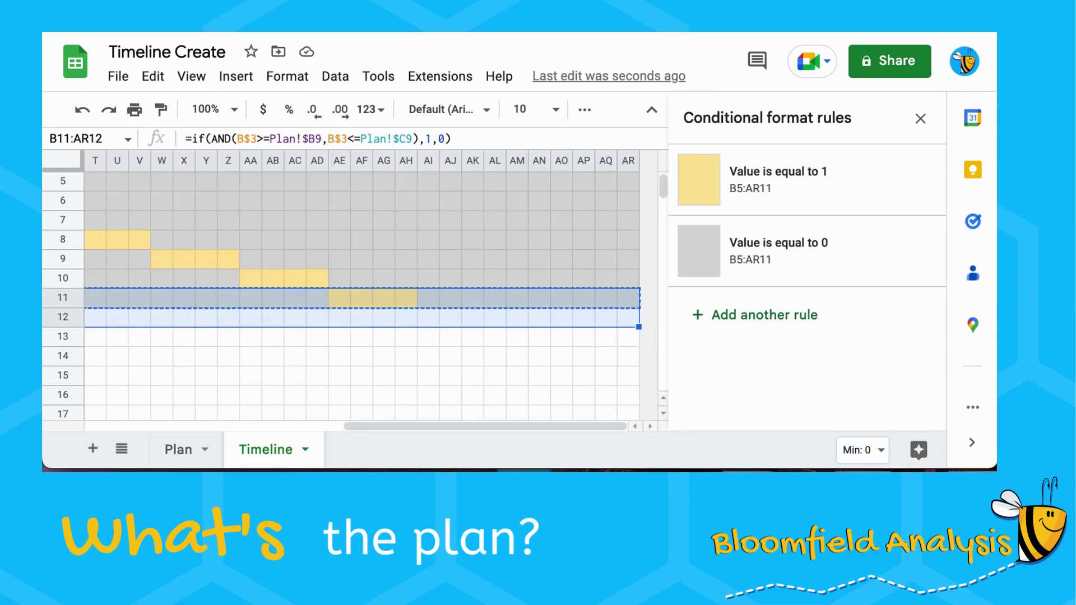
pyautogui.hotkey('shift', 'Down')
pyautogui.hotkey('shift', 'Down')
pyautogui.hotkey('shift', 'Down')
pyautogui.hotkey('shift', 'Down')
pyautogui.hotkey('shift', 'Down')
pyautogui.hotkey('shift', 'Down')
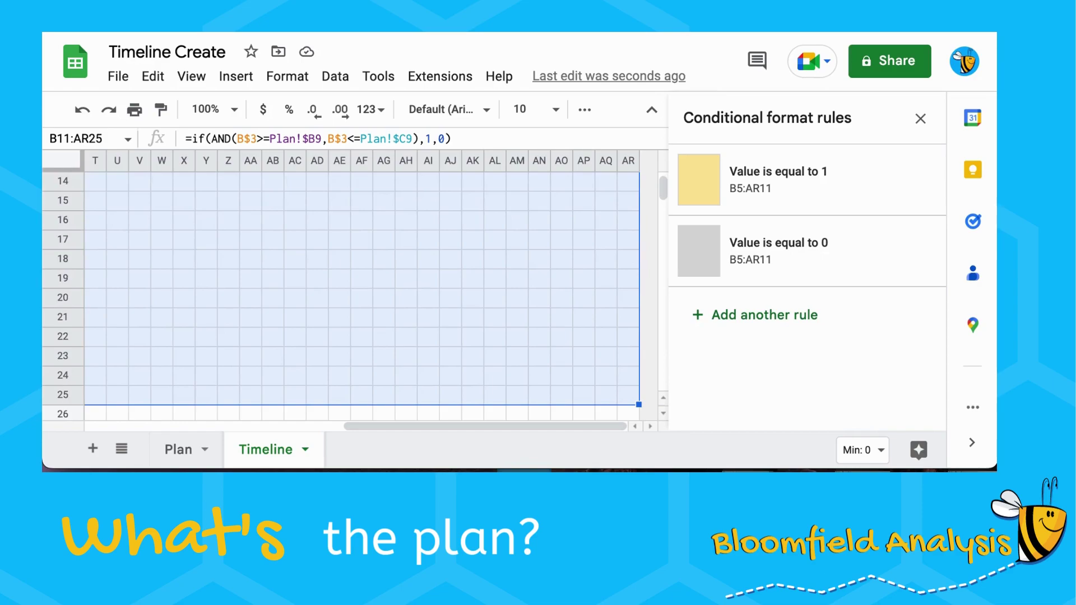
pyautogui.hotkey('ctrl', 'v')
pyautogui.press('Left')
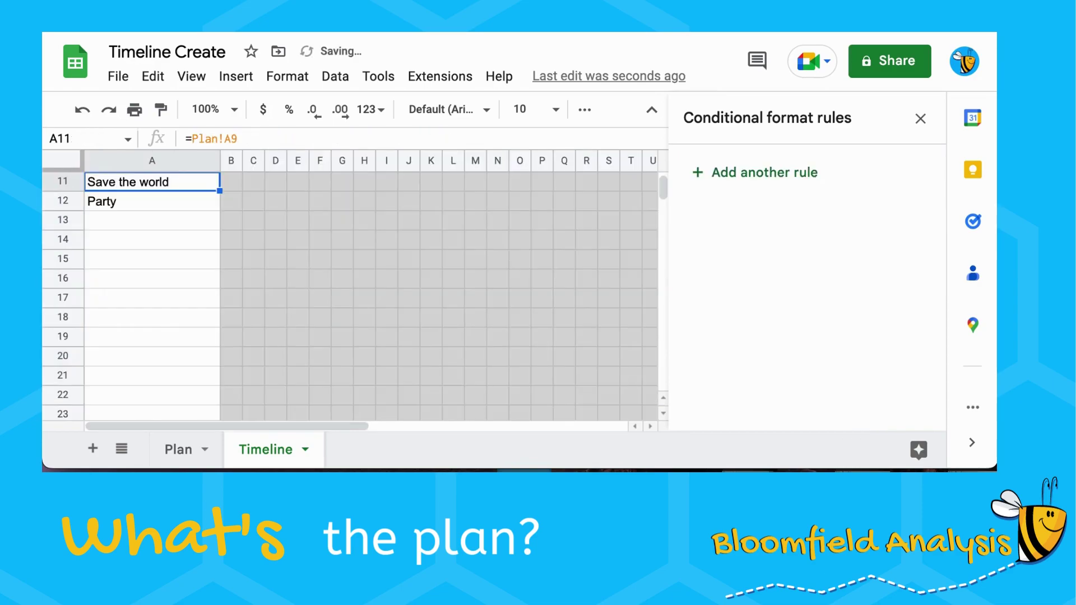
# Step: Review the task bars across the extended timeline, following the dates through to the Party row
pyautogui.press('Down')
pyautogui.press('Up')
pyautogui.press('Up')
pyautogui.press('Up')
pyautogui.press('Up')
pyautogui.press('Up')
pyautogui.press('Up')
pyautogui.press('Up')
pyautogui.press('Up')
pyautogui.press('Up')
pyautogui.press('Up')
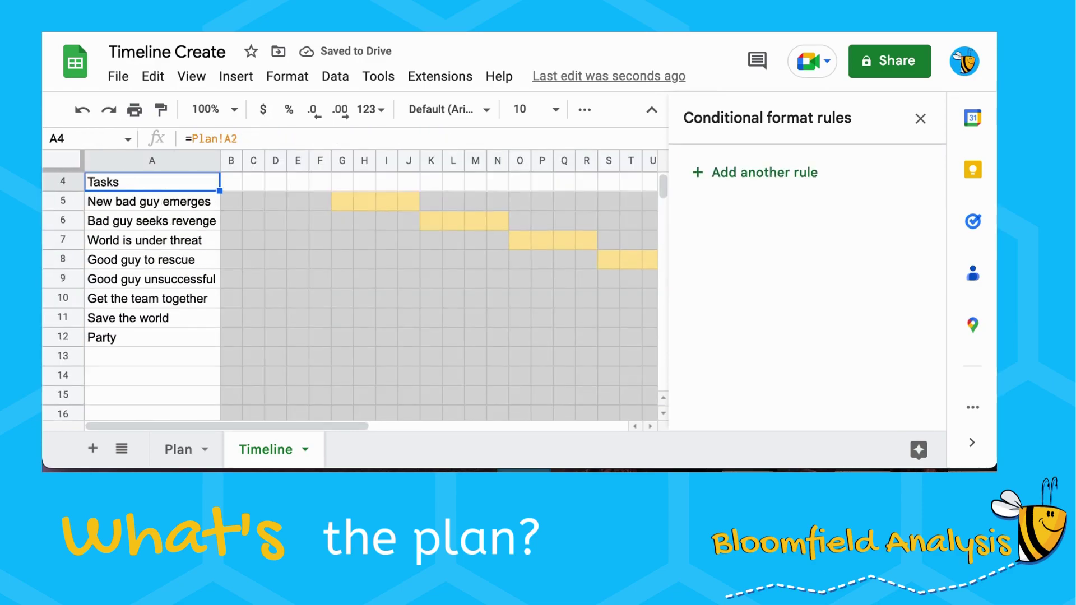
pyautogui.press('Down')
pyautogui.press('Down')
pyautogui.press('Right')
pyautogui.press('Right')
pyautogui.press('Right')
pyautogui.press('Right')
pyautogui.press('Right')
pyautogui.press('Right')
pyautogui.press('Right')
pyautogui.press('Right')
pyautogui.press('Right')
pyautogui.press('Right')
pyautogui.press('Right')
pyautogui.press('Right')
pyautogui.press('Right')
pyautogui.press('Right')
pyautogui.press('Right')
pyautogui.press('Right')
pyautogui.press('Right')
pyautogui.press('Right')
pyautogui.press('Right')
pyautogui.press('Right')
pyautogui.press('Right')
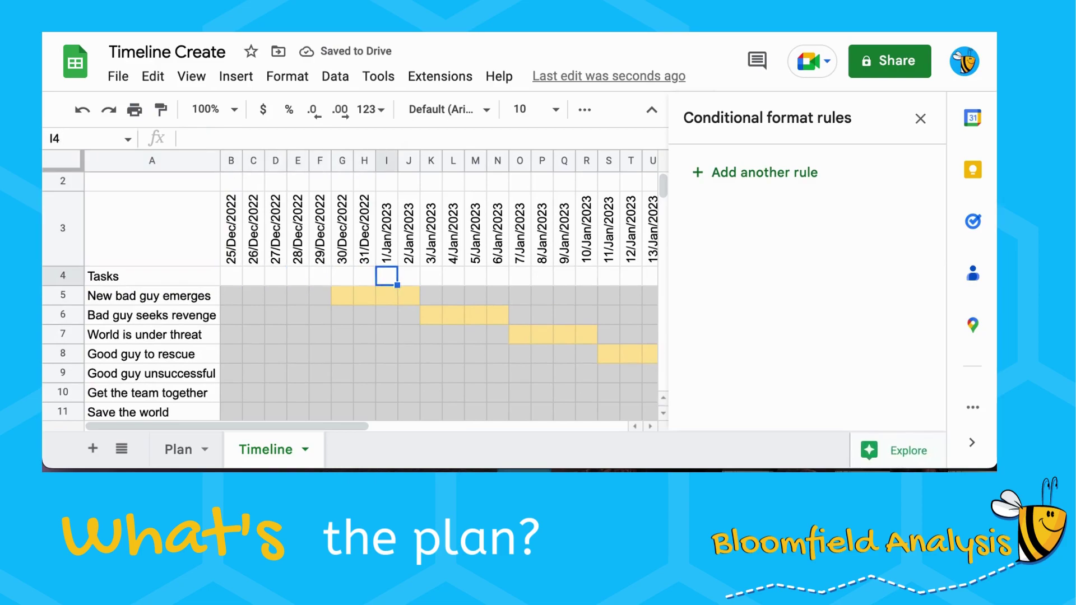
pyautogui.press('Down')
pyautogui.press('Right')
pyautogui.press('Right')
pyautogui.press('Right')
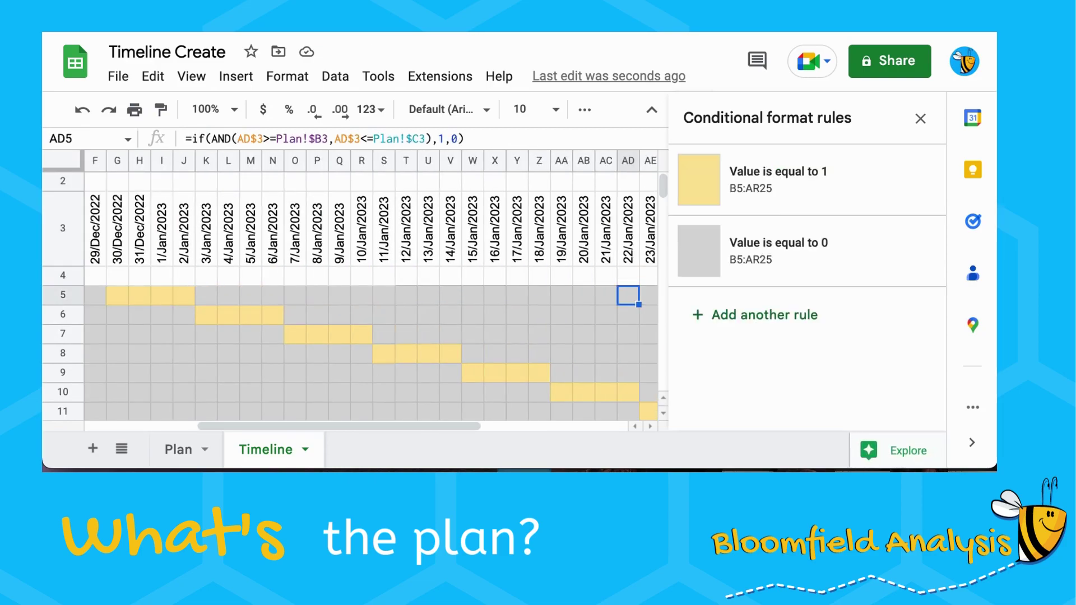
pyautogui.press('Down')
pyautogui.press('Down')
pyautogui.press('Down')
pyautogui.press('Down')
pyautogui.press('Down')
pyautogui.press('Down')
pyautogui.press('Down')
pyautogui.press('Down')
pyautogui.press('Down')
pyautogui.press('Down')
pyautogui.press('Down')
pyautogui.press('Right')
pyautogui.press('Right')
pyautogui.press('Right')
pyautogui.press('Right')
pyautogui.press('Right')
pyautogui.press('Right')
pyautogui.press('Right')
pyautogui.press('Right')
pyautogui.press('Right')
pyautogui.press('Right')
pyautogui.press('Right')
pyautogui.press('Right')
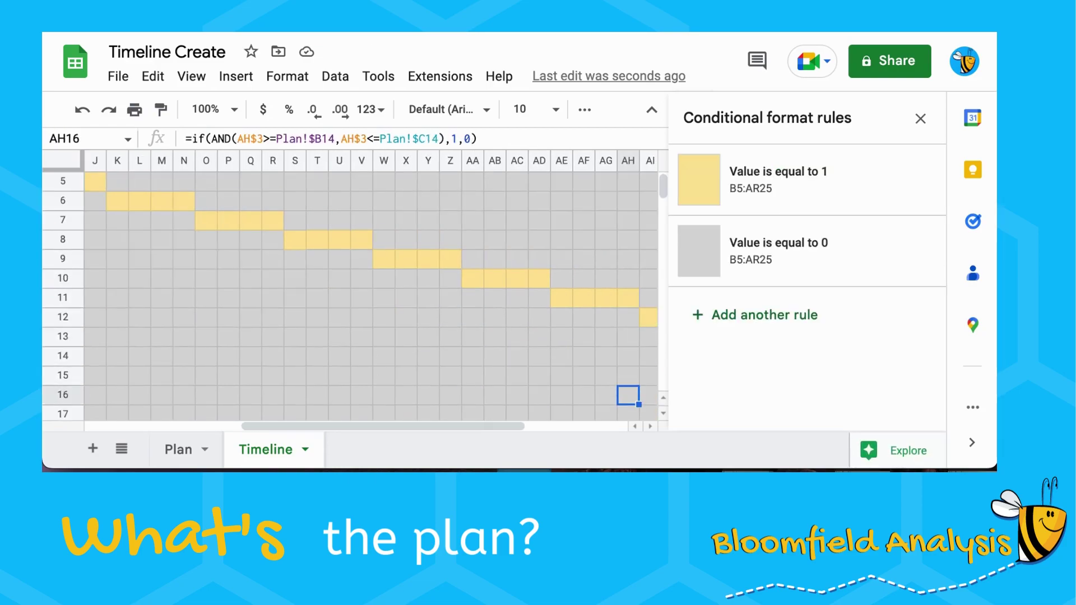
pyautogui.press('Left')
pyautogui.press('Up')
pyautogui.press('Up')
pyautogui.press('Up')
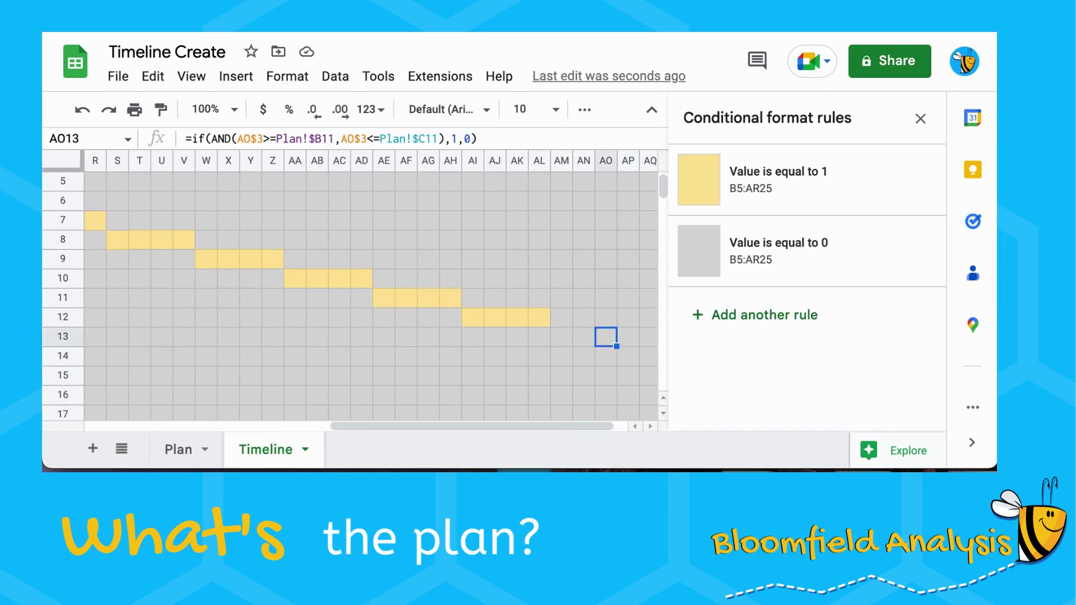
pyautogui.press('Up')
pyautogui.press('Left')
pyautogui.press('Left')
pyautogui.press('Left')
pyautogui.press('Left')
pyautogui.press('Home')
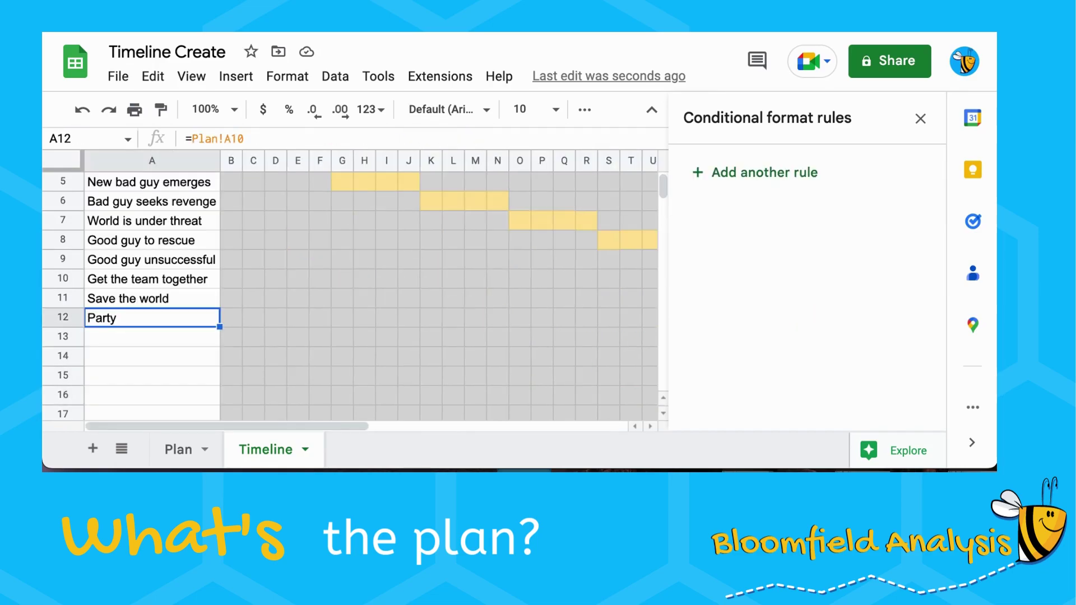
# Step: Freeze the Timeline sheet's rows up to row 3 so the date headers stay in view
pyautogui.scroll(5, 352, 386)
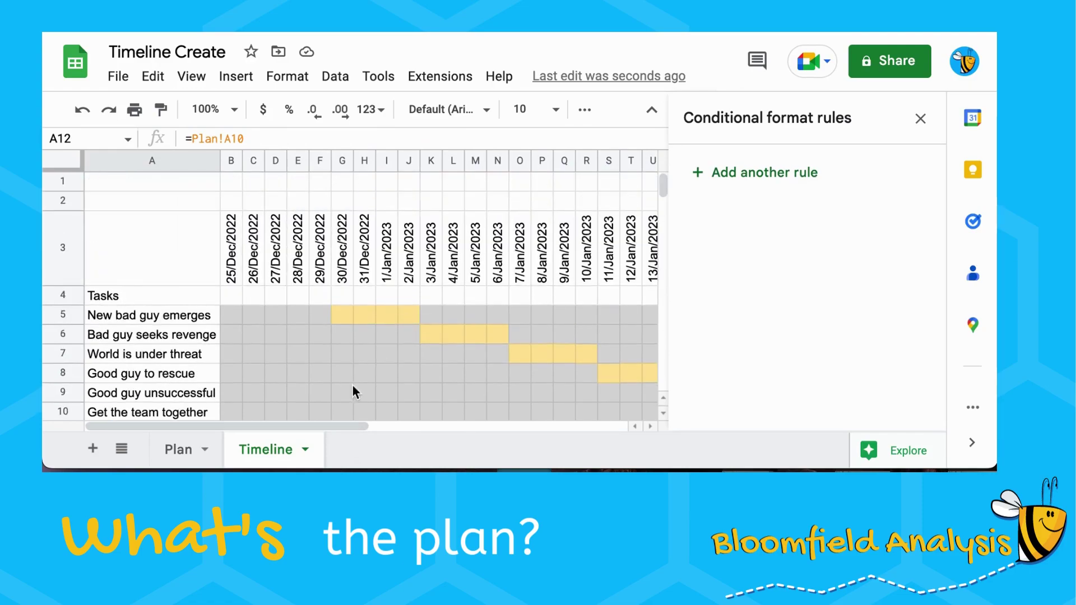
pyautogui.click(238, 296)
pyautogui.click(227, 263)
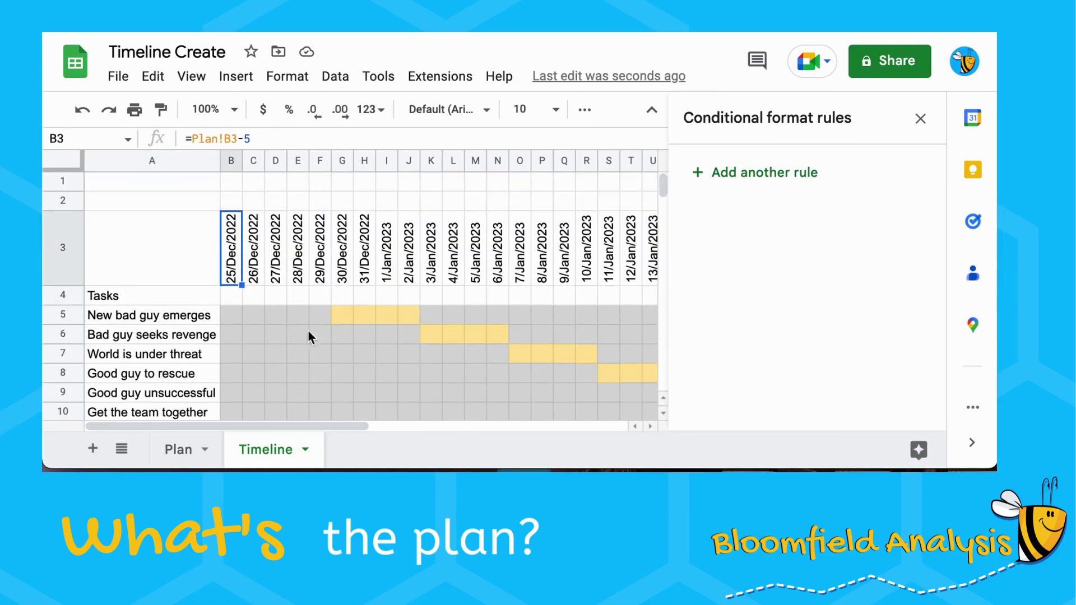
pyautogui.hscroll(3, 363, 291)
pyautogui.hscroll(-3, 363, 291)
pyautogui.scroll(-1, 363, 291)
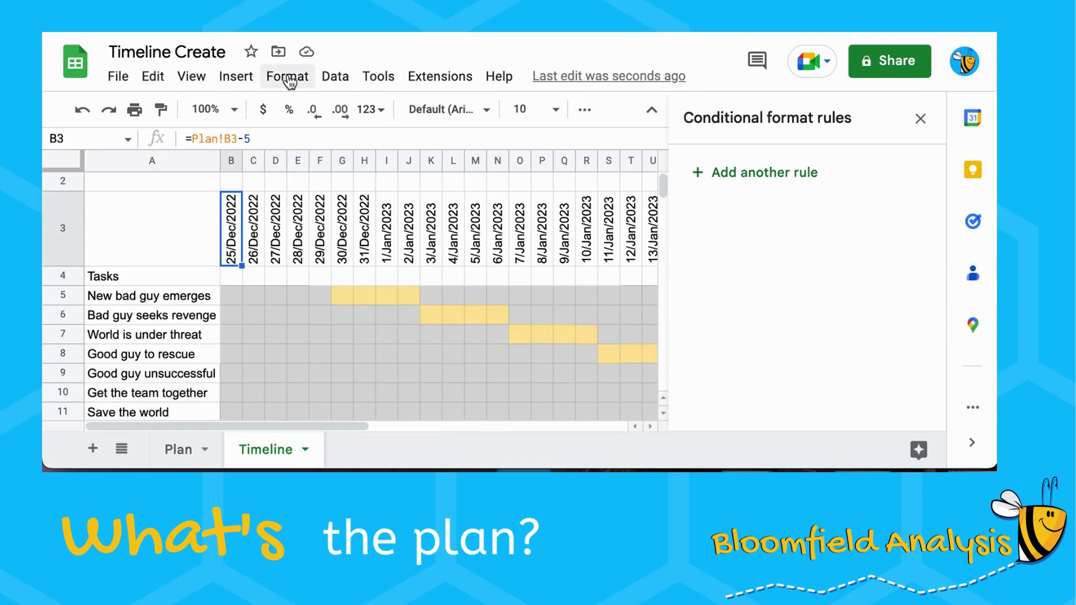
pyautogui.click(190, 78)
pyautogui.moveTo(224, 147)
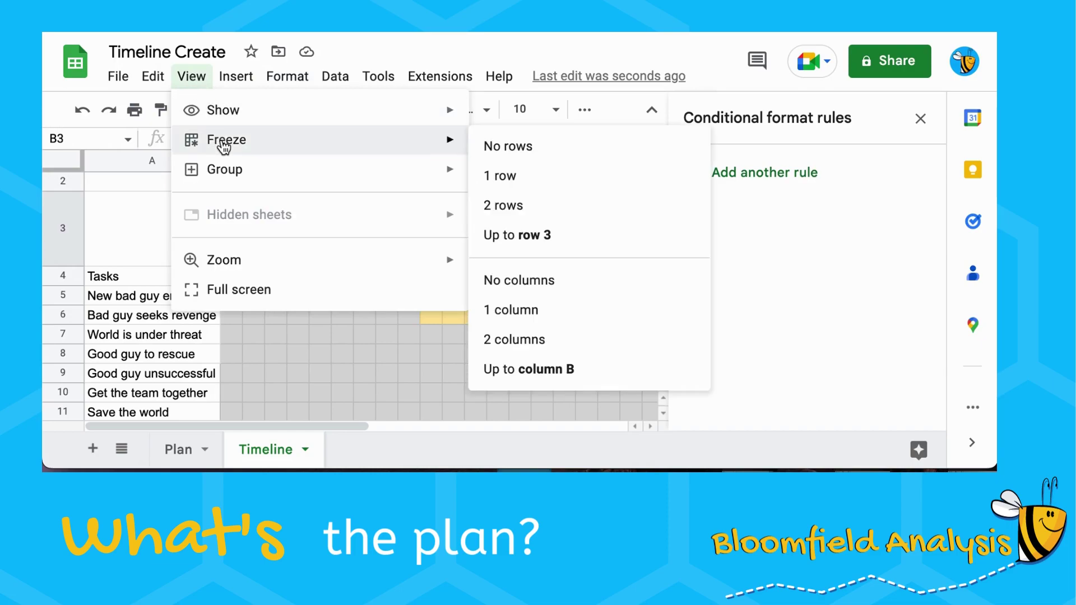
pyautogui.click(529, 244)
# Step: Freeze the first column of the Timeline sheet and check the Party bar against the frozen headers
pyautogui.click(191, 76)
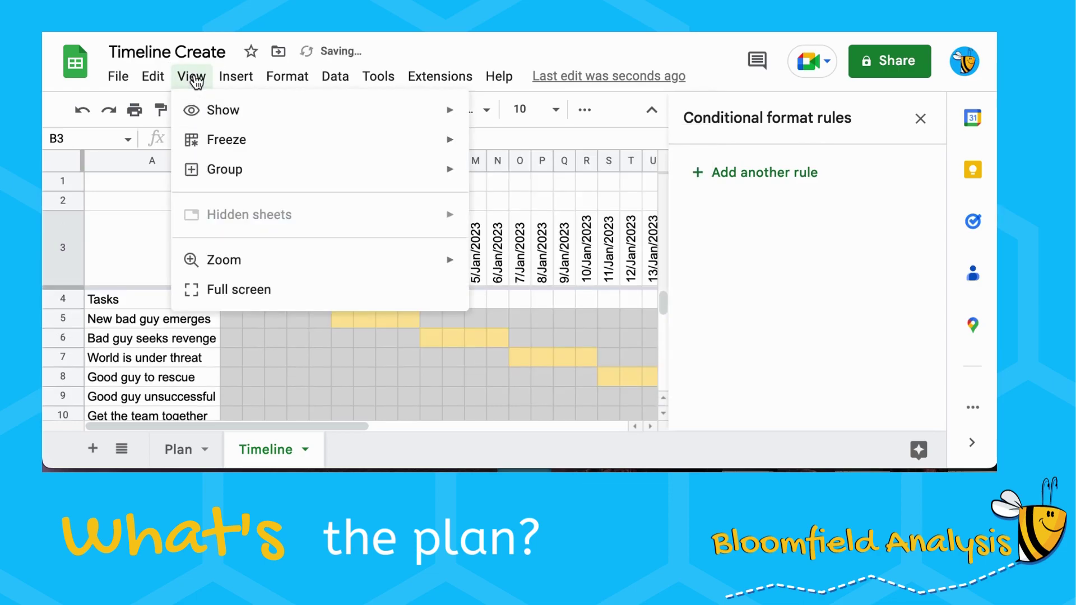
pyautogui.moveTo(224, 147)
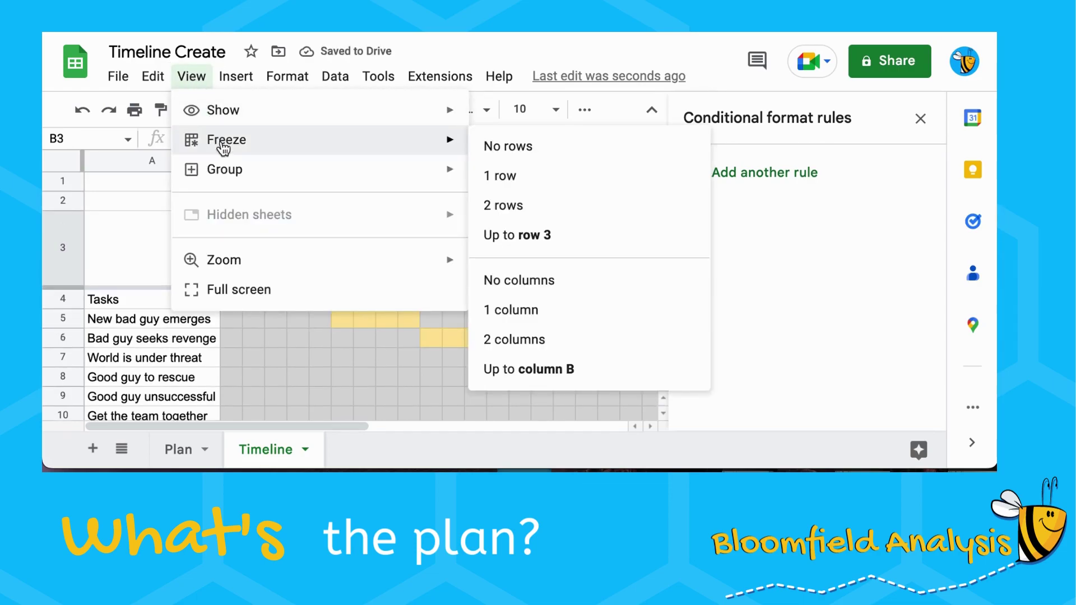
pyautogui.click(547, 308)
pyautogui.hscroll(5, 515, 341)
pyautogui.scroll(-3, 514, 341)
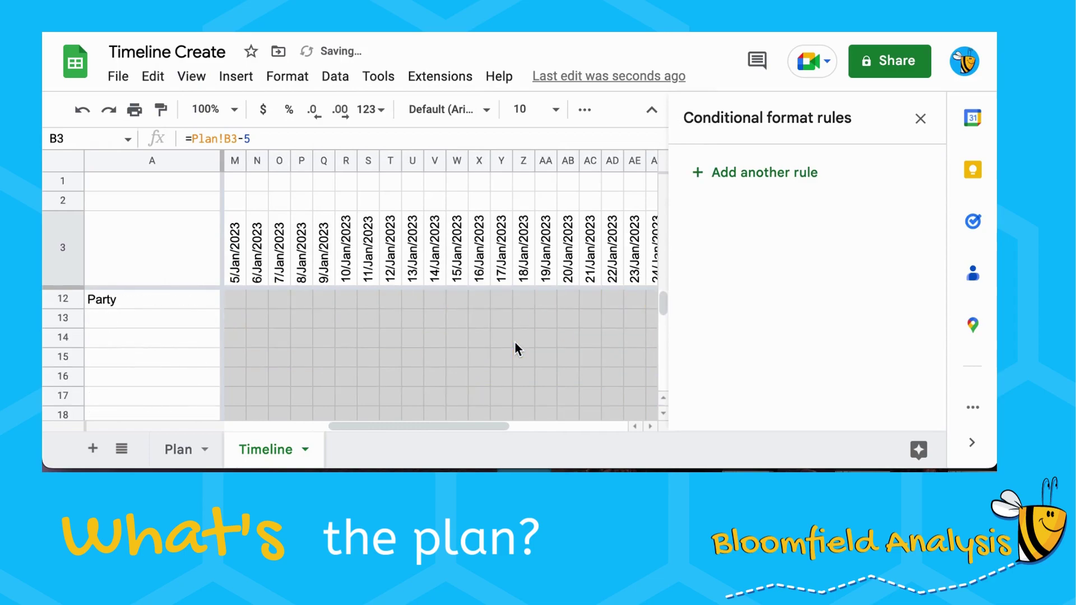
pyautogui.scroll(1, 515, 341)
pyautogui.hscroll(6, 515, 348)
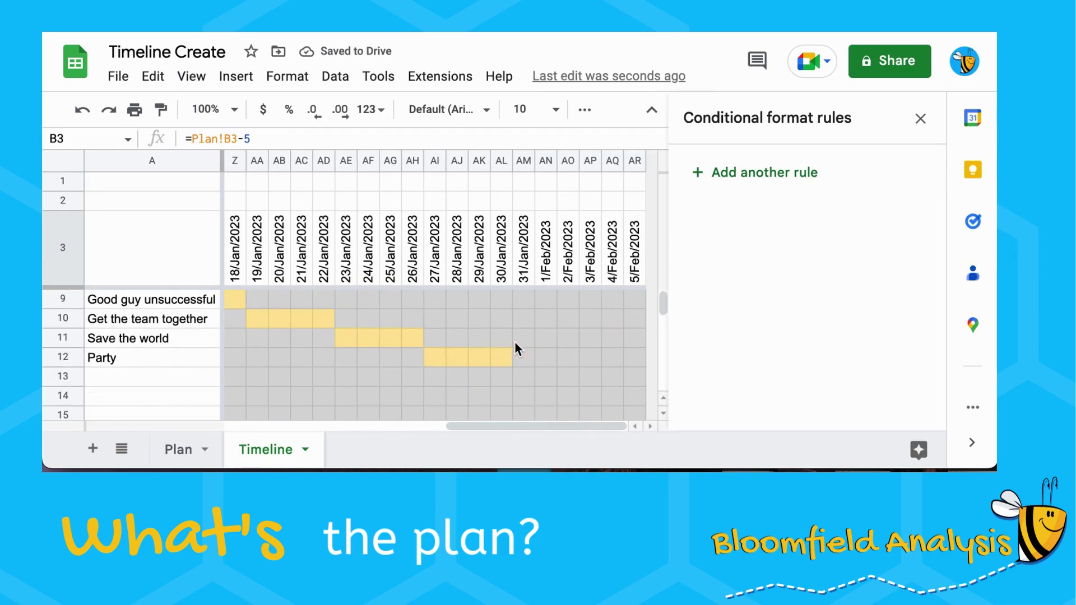
pyautogui.moveTo(435, 367); pyautogui.dragTo(506, 359)
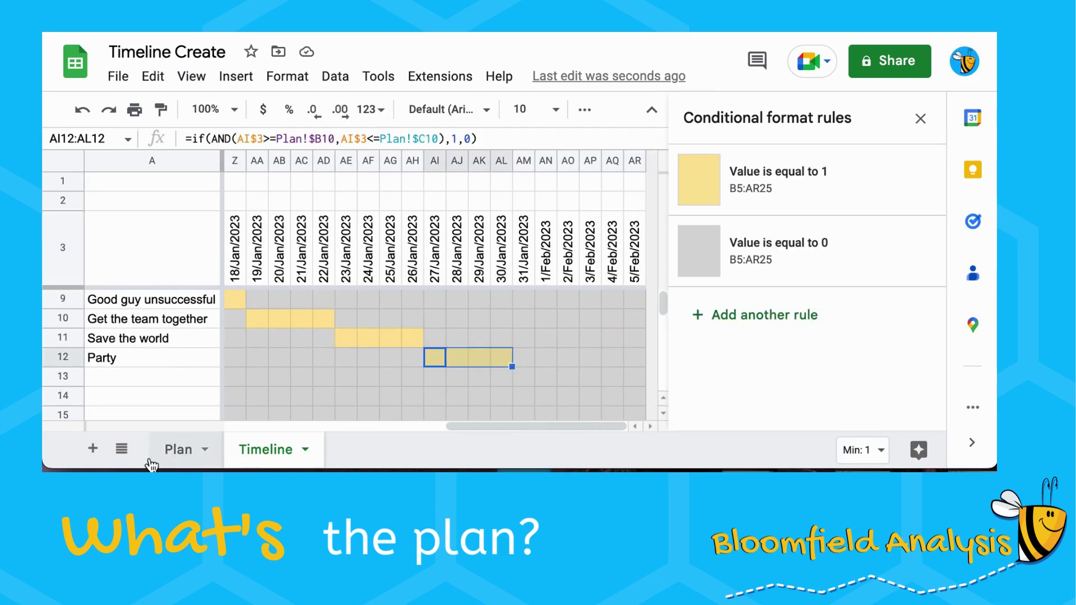
# Step: Clear the Party task name and its start and end dates in A10:C10 of the Plan sheet
pyautogui.click(188, 454)
pyautogui.click(157, 363)
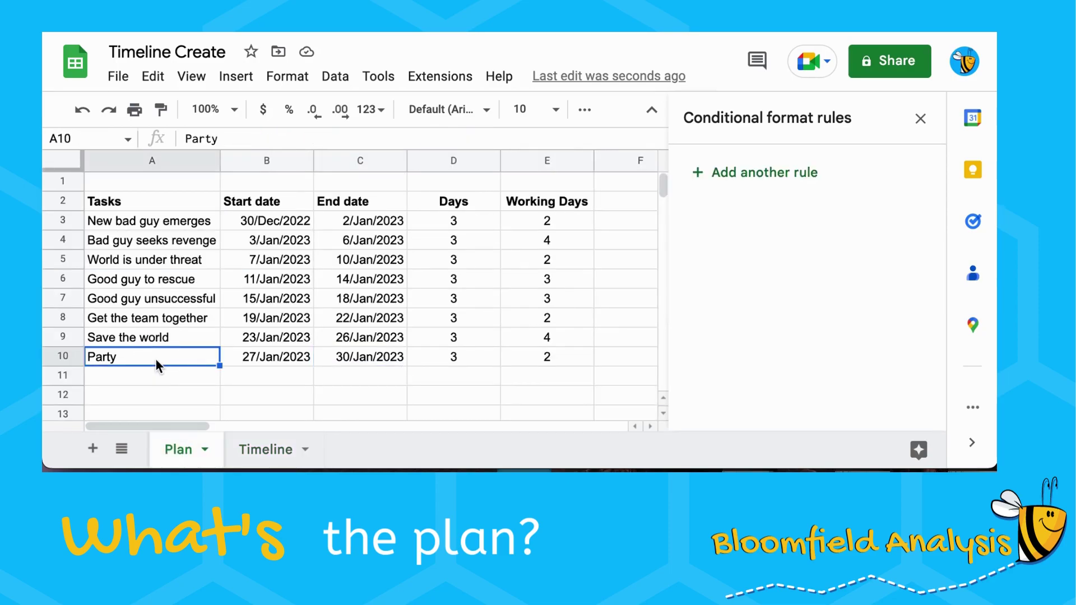
pyautogui.moveTo(157, 364); pyautogui.dragTo(361, 359)
pyautogui.press('Delete')
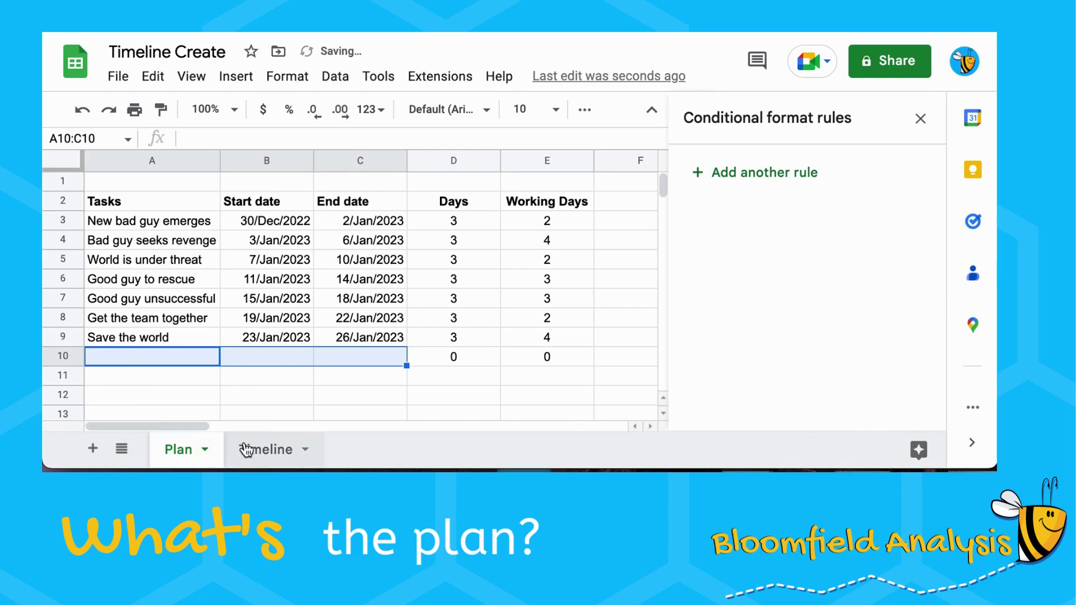
# Step: Check the Timeline sheet's row 12 for the removed Party task and review the remaining task bars
pyautogui.click(249, 449)
pyautogui.click(302, 363)
pyautogui.hscroll(10, 352, 364)
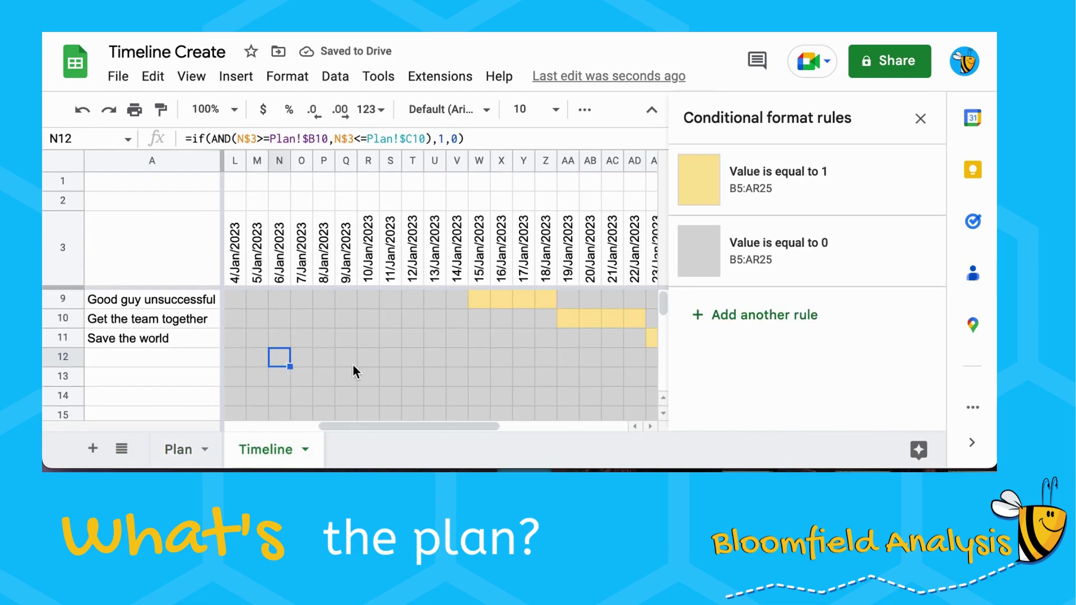
pyautogui.moveTo(434, 377); pyautogui.dragTo(507, 379)
pyautogui.click(368, 396)
pyautogui.scroll(-1, 375, 399)
pyautogui.scroll(1, 375, 399)
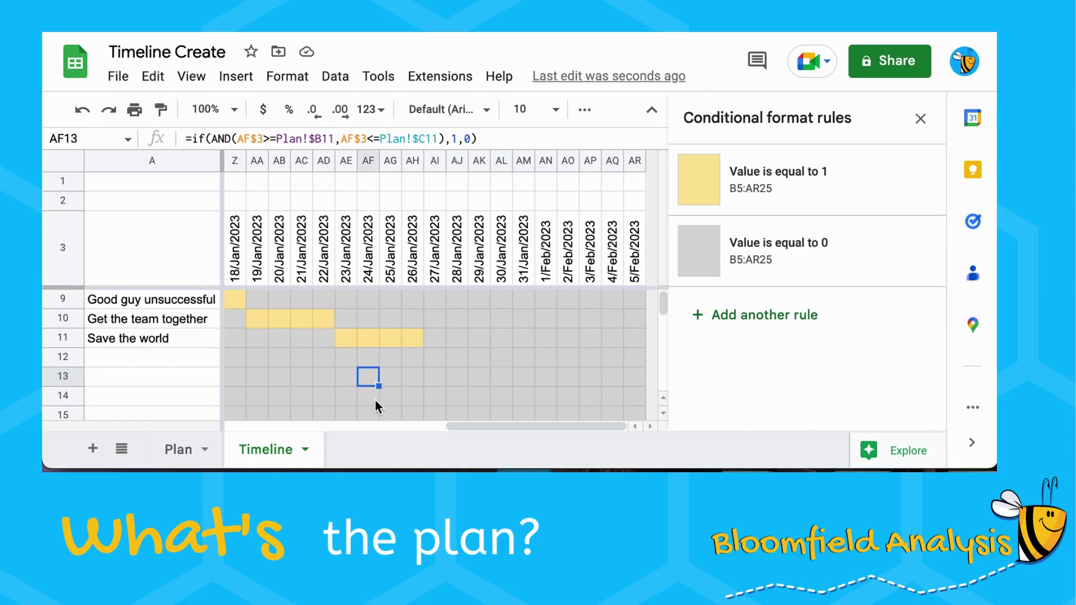
pyautogui.scroll(3, 296, 408)
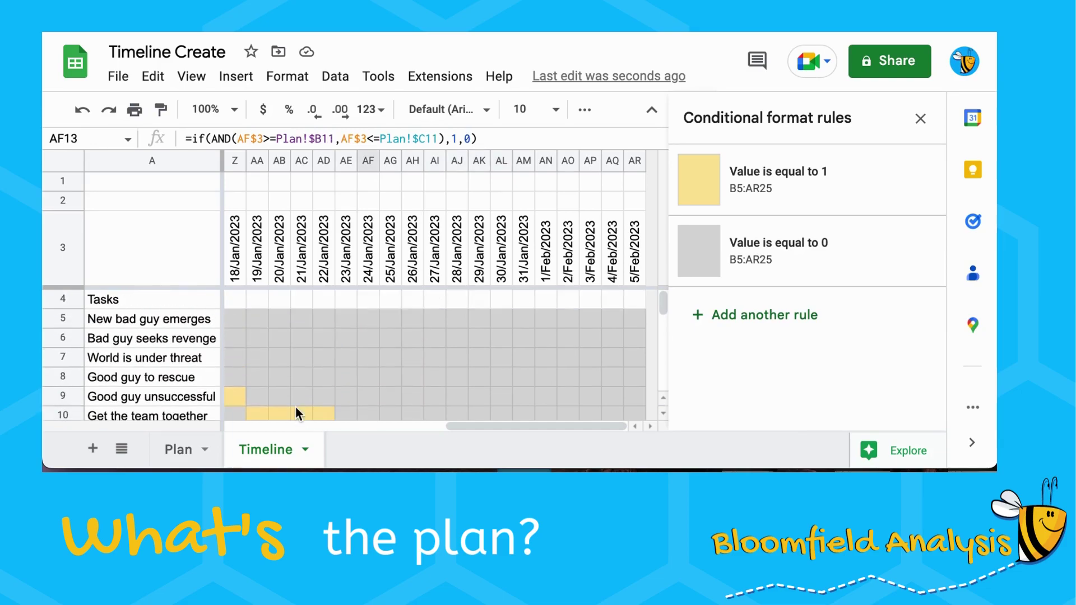
pyautogui.hscroll(-3, 296, 408)
pyautogui.hscroll(-6, 296, 408)
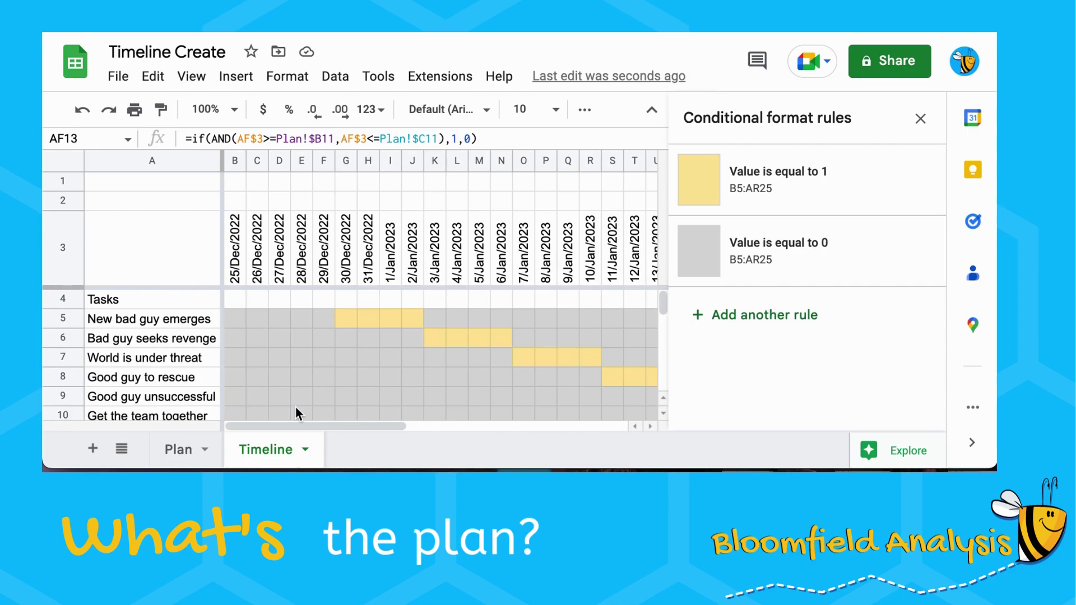
# Step: Start another conditional format rule on the Timeline sheet and inspect the formulas in A12 and B12 of the blank task row
pyautogui.click(749, 314)
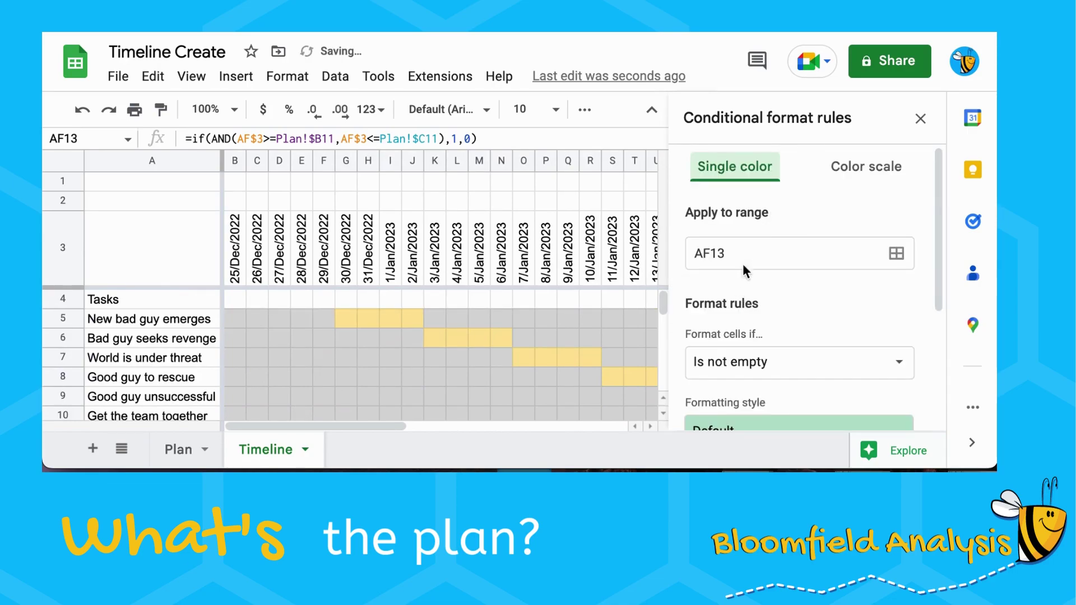
pyautogui.scroll(-3, 552, 354)
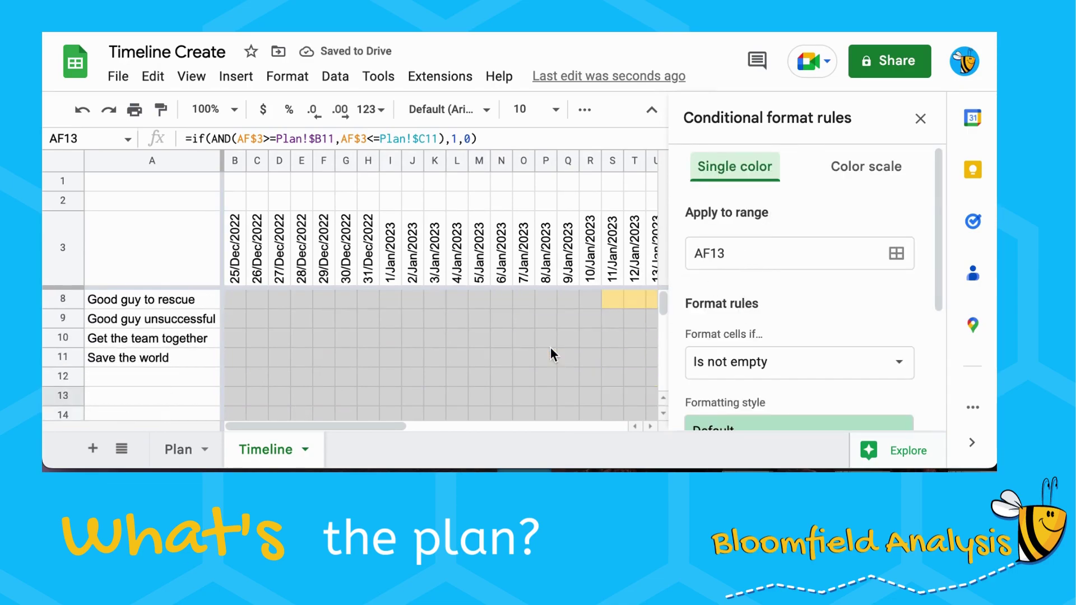
pyautogui.scroll(1, 552, 354)
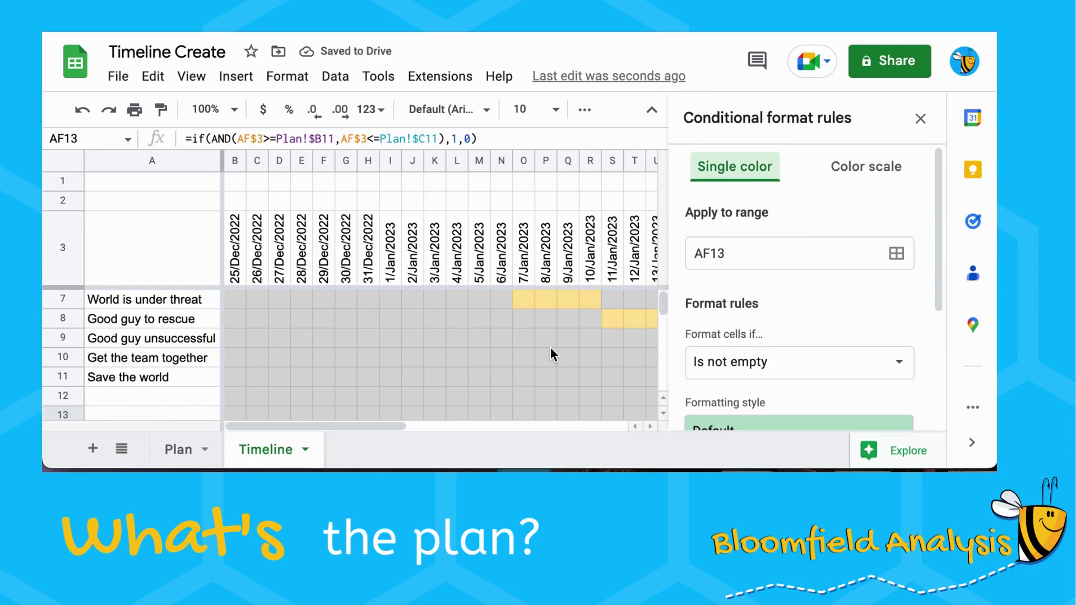
pyautogui.click(231, 393)
pyautogui.click(196, 392)
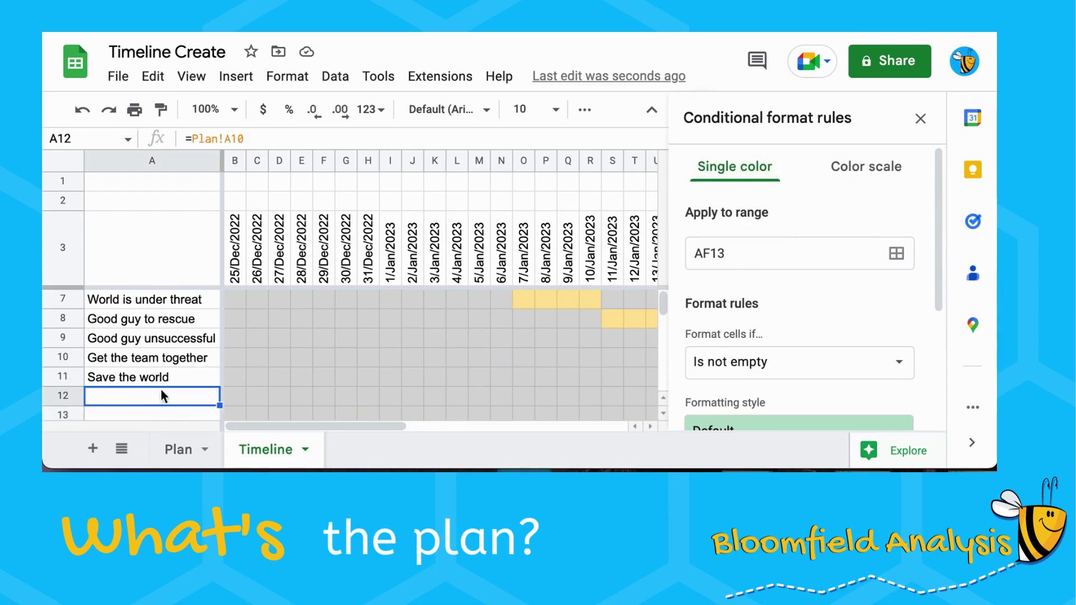
pyautogui.scroll(-1, 260, 402)
pyautogui.click(233, 376)
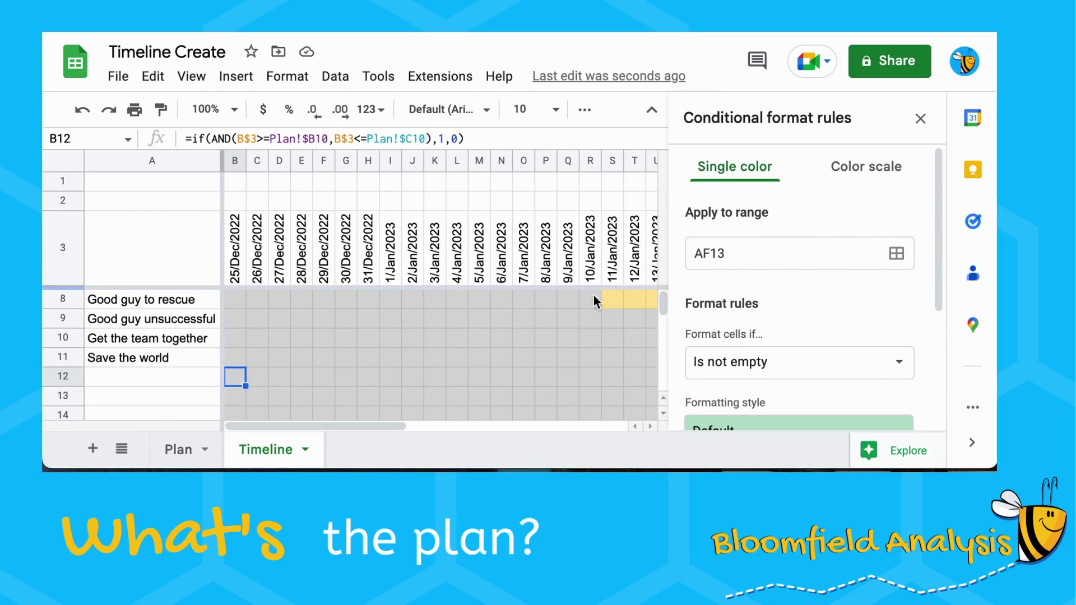
pyautogui.scroll(-2, 419, 340)
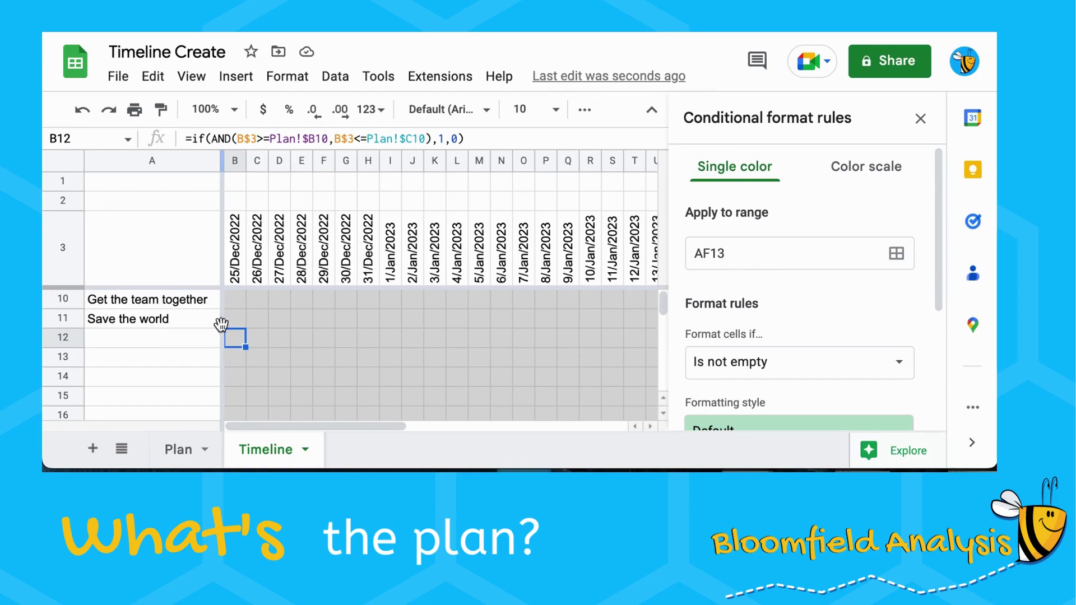
pyautogui.scroll(3, 218, 327)
pyautogui.scroll(-2, 221, 327)
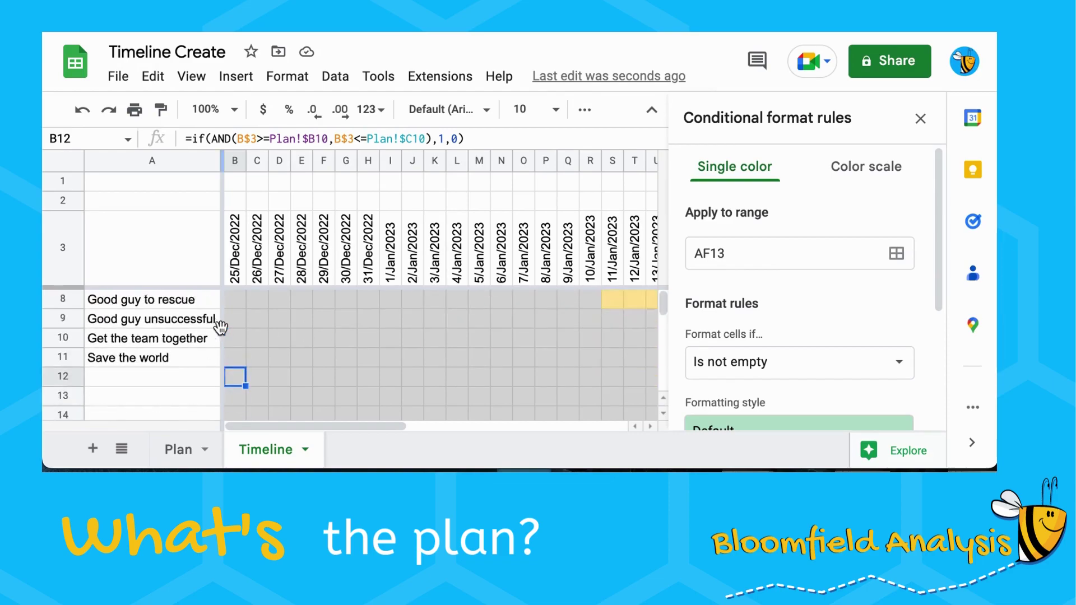
pyautogui.scroll(-1, 221, 327)
pyautogui.click(456, 339)
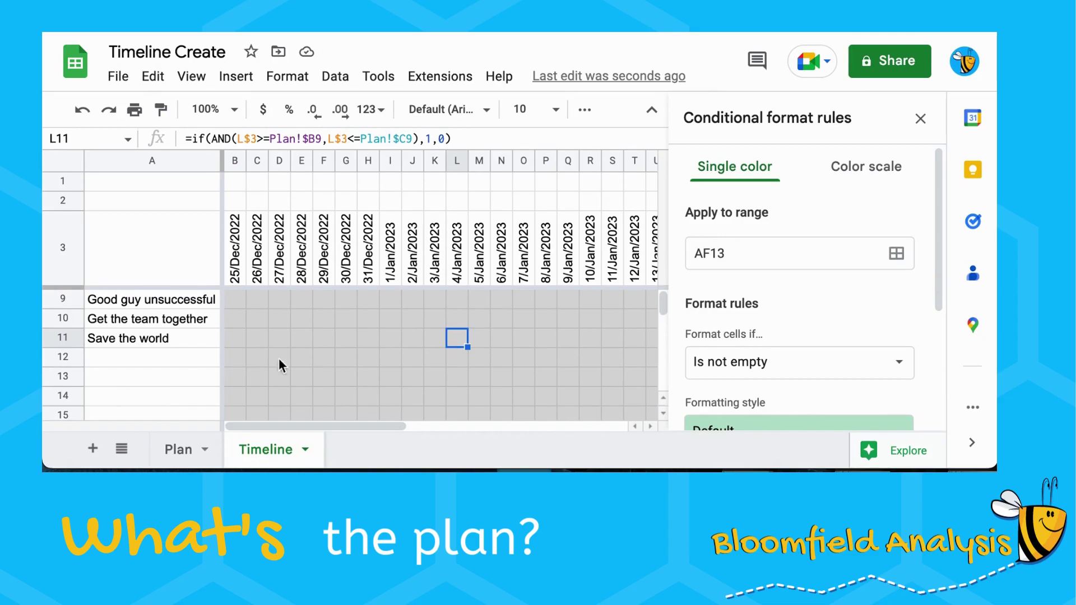
pyautogui.click(236, 357)
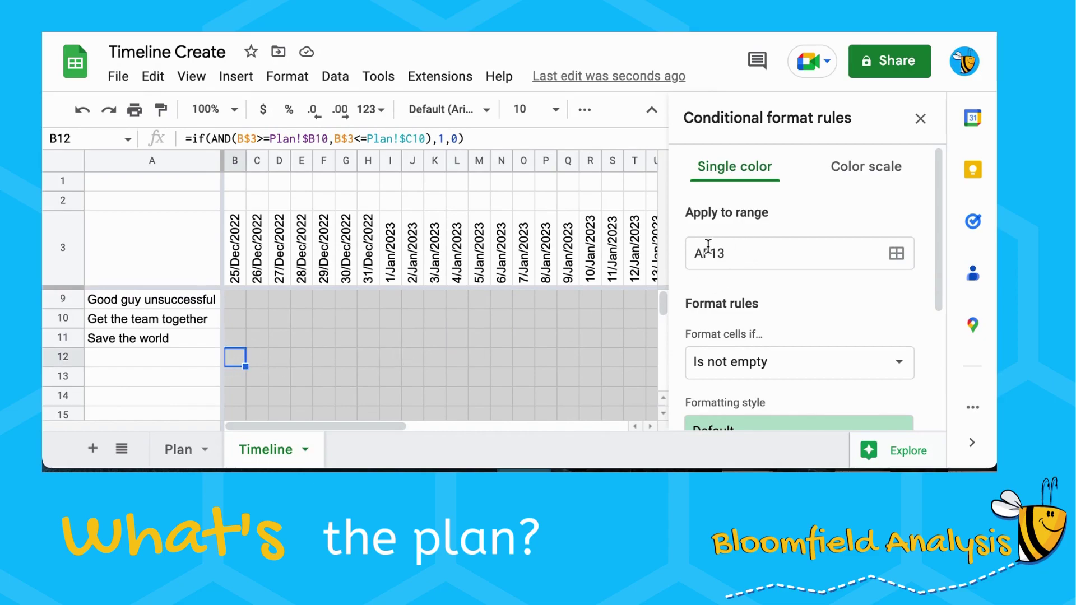
# Step: Set the new conditional format rule to apply to cell B12
pyautogui.click(751, 257)
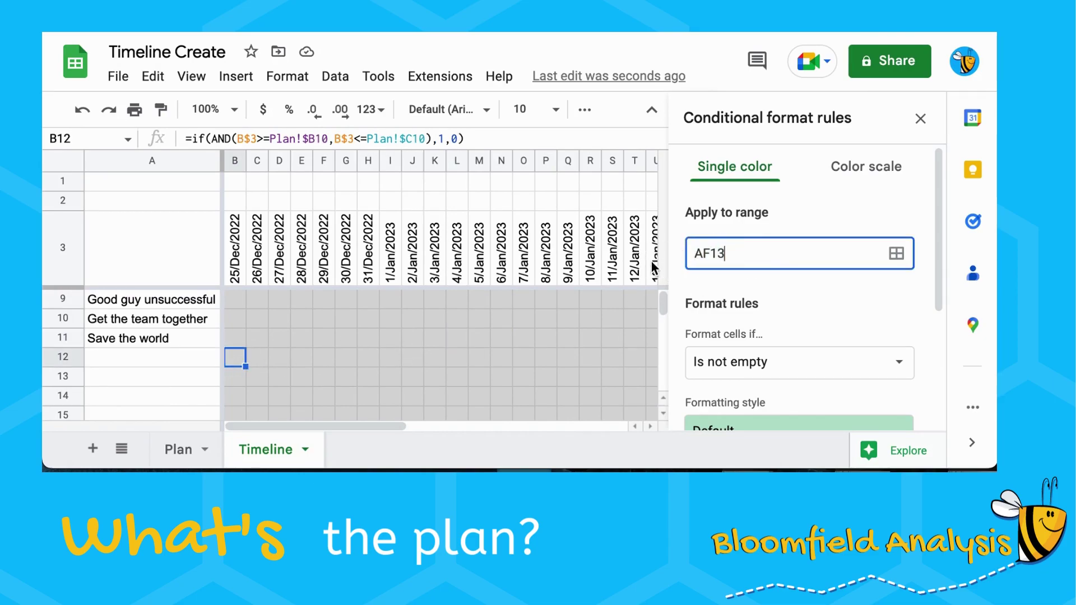
pyautogui.press('BackSpace')
pyautogui.press('BackSpace')
pyautogui.press('BackSpace')
pyautogui.press('BackSpace')
pyautogui.write('B12')
# Step: Set the rule's condition to a custom formula, =A12="", so it catches a blank task name
pyautogui.click(738, 356)
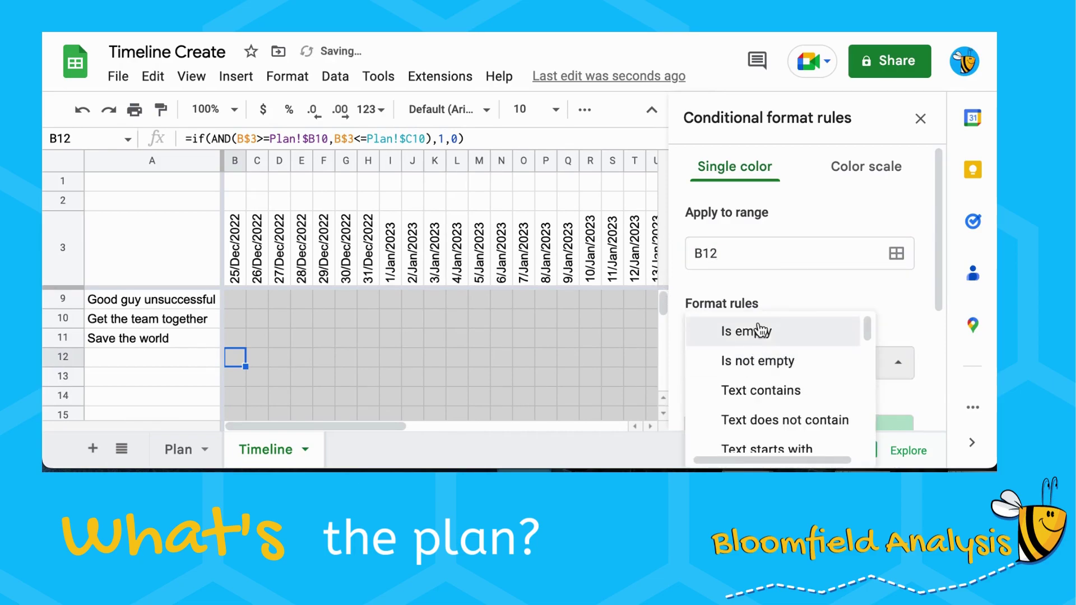
pyautogui.click(760, 288)
pyautogui.scroll(-1, 760, 288)
pyautogui.click(760, 288)
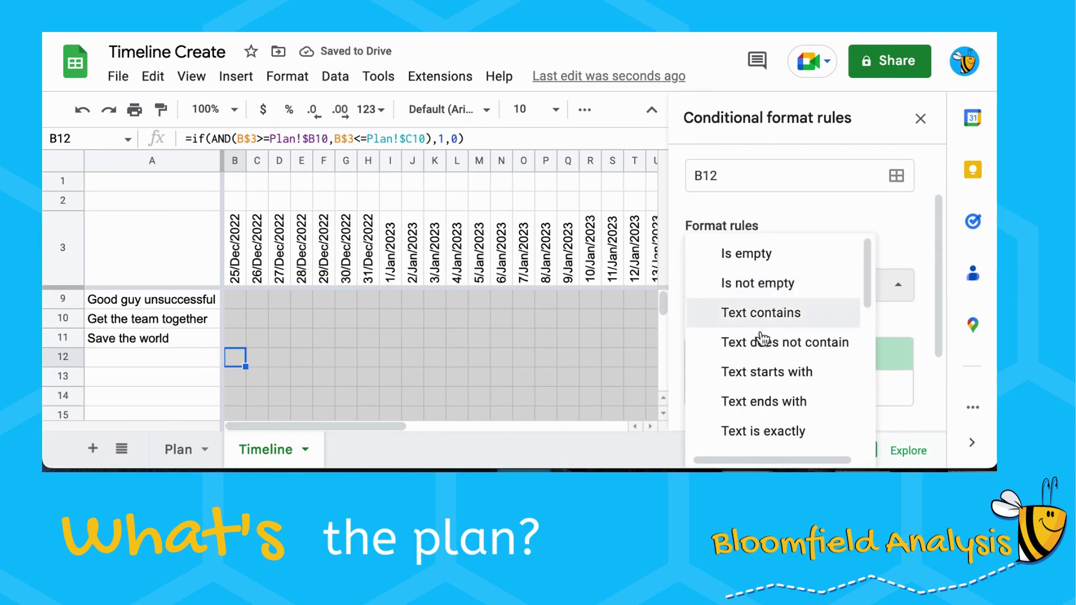
pyautogui.scroll(-5, 764, 359)
pyautogui.click(775, 431)
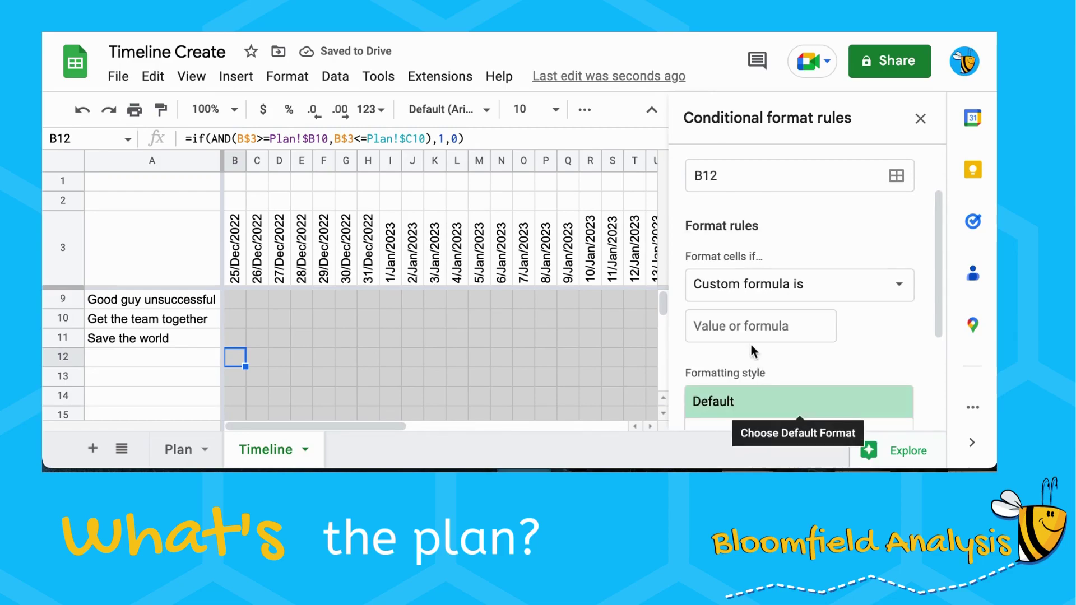
pyautogui.click(741, 327)
pyautogui.write('=')
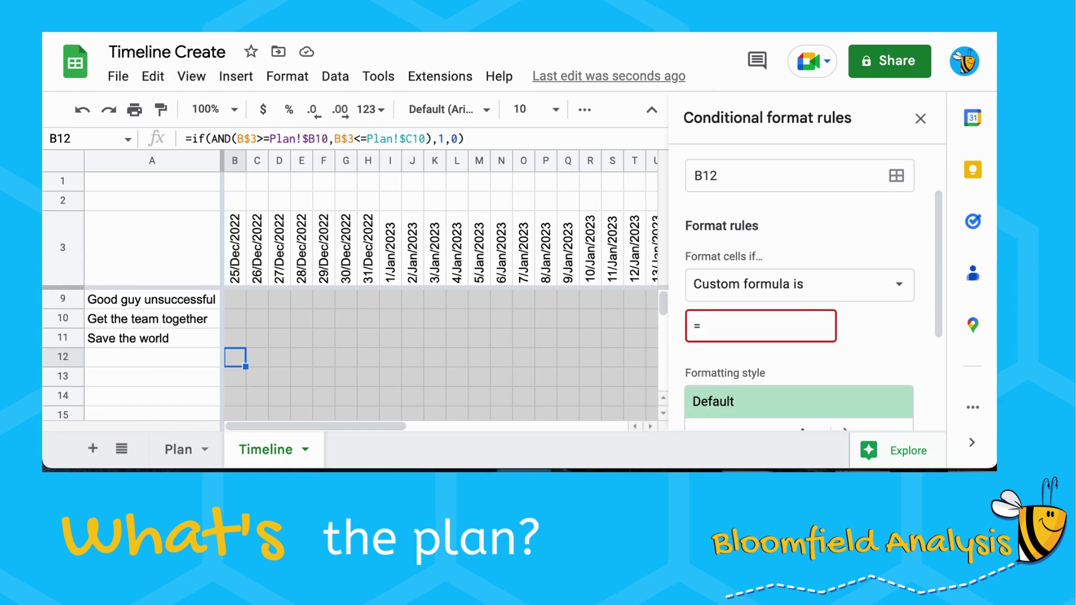
pyautogui.write('A12')
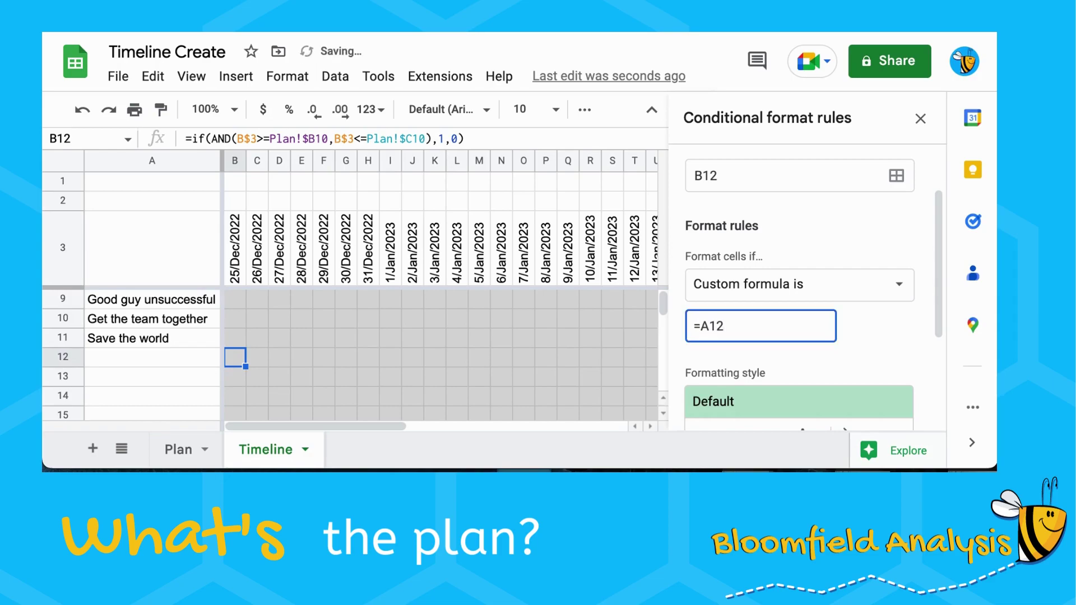
pyautogui.write('=""')
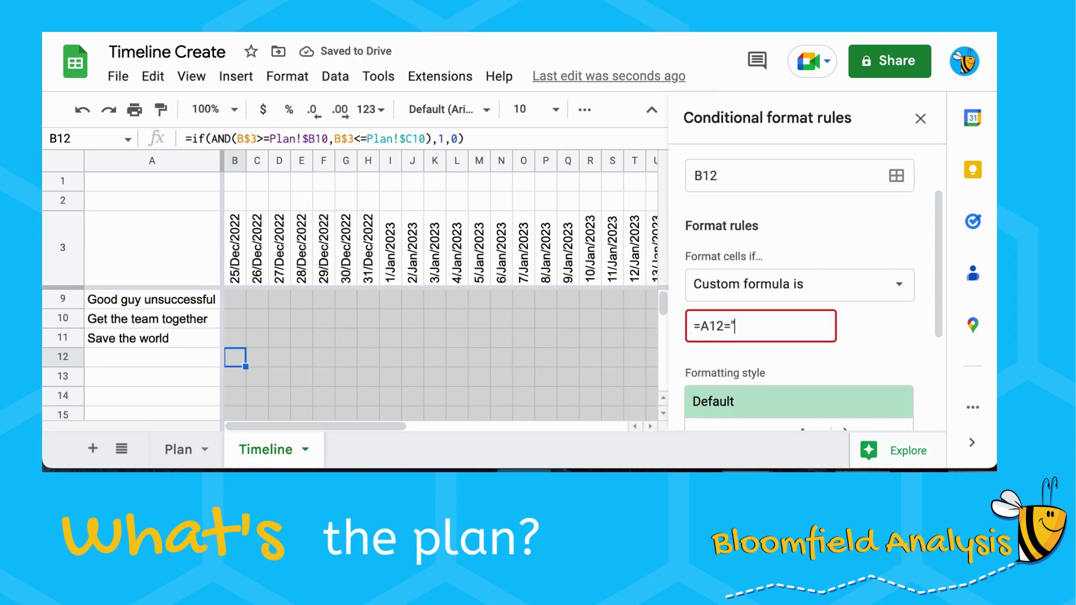
# Step: Finish the blank-task rule with white fill and white text, and move it above the two value rules
pyautogui.scroll(-2, 803, 372)
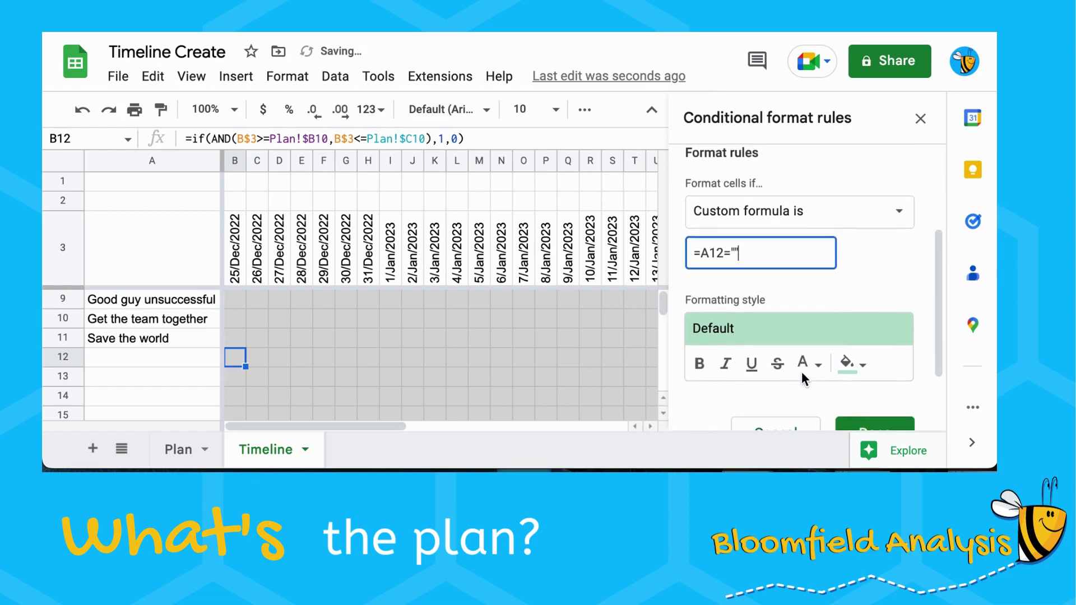
pyautogui.click(849, 356)
pyautogui.click(847, 428)
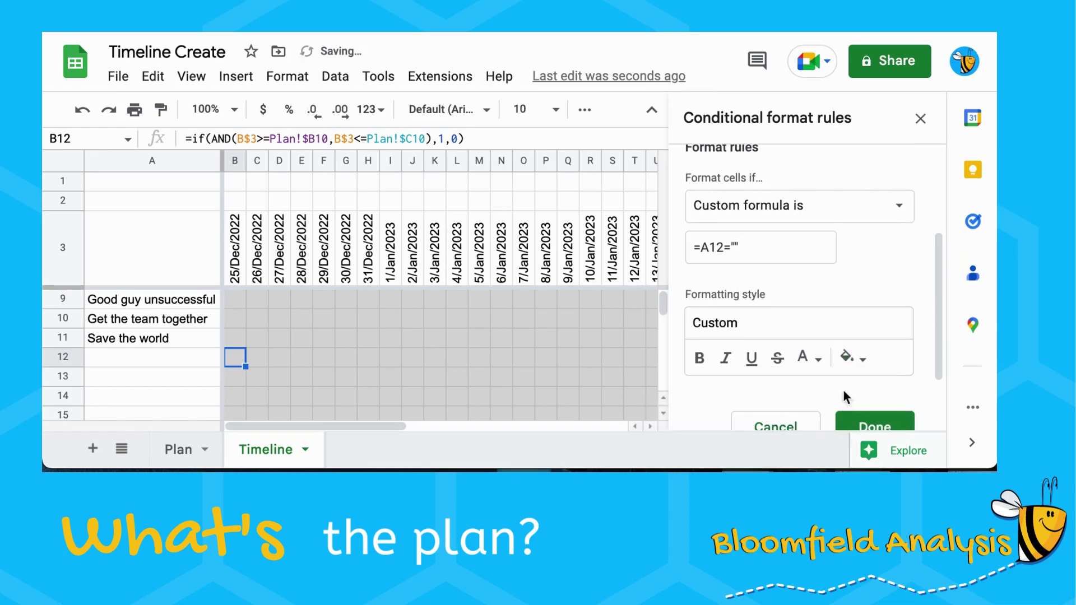
pyautogui.click(807, 359)
pyautogui.click(807, 421)
pyautogui.scroll(-1, 819, 337)
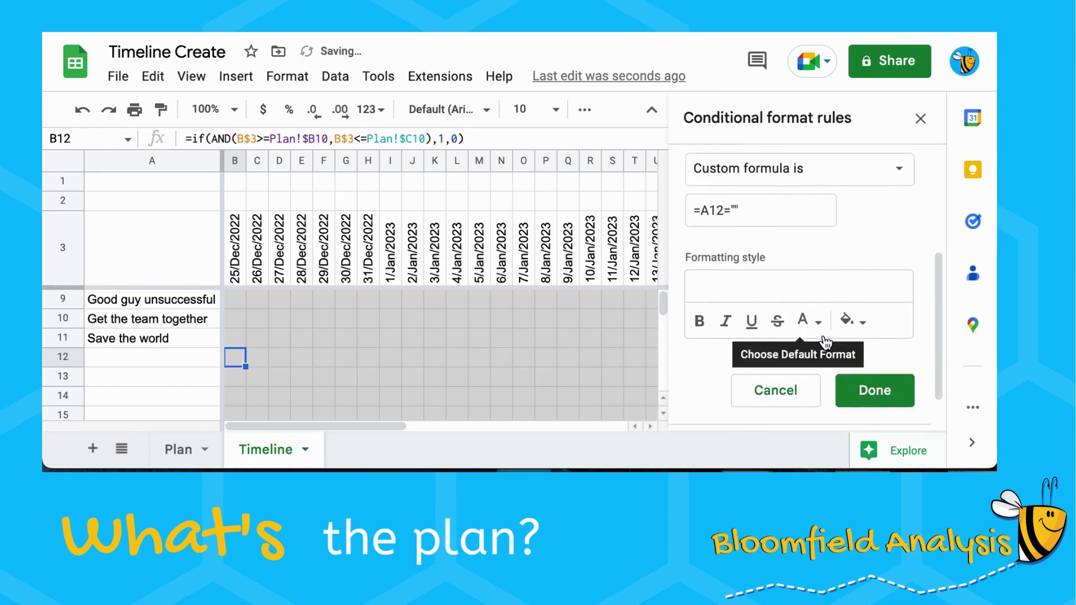
pyautogui.scroll(2, 801, 291)
pyautogui.scroll(-2, 784, 269)
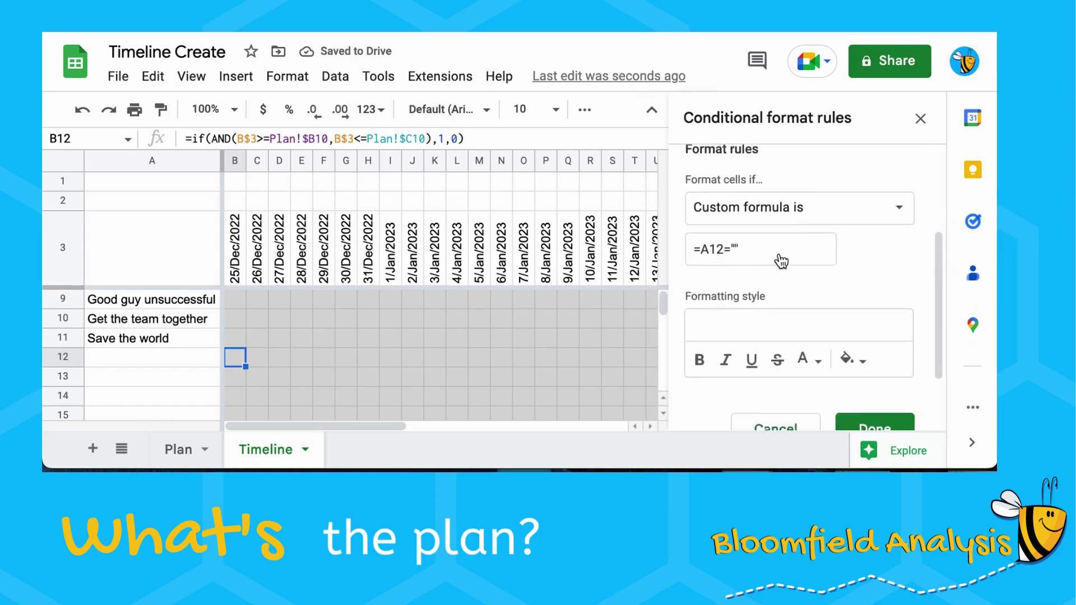
pyautogui.click(867, 397)
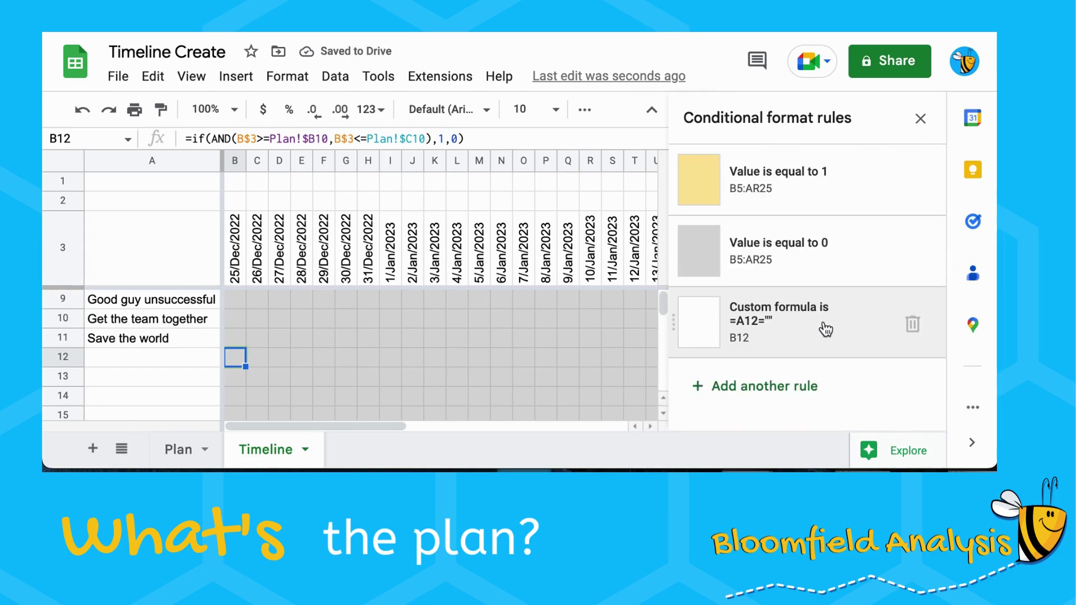
pyautogui.moveTo(673, 316); pyautogui.dragTo(675, 176)
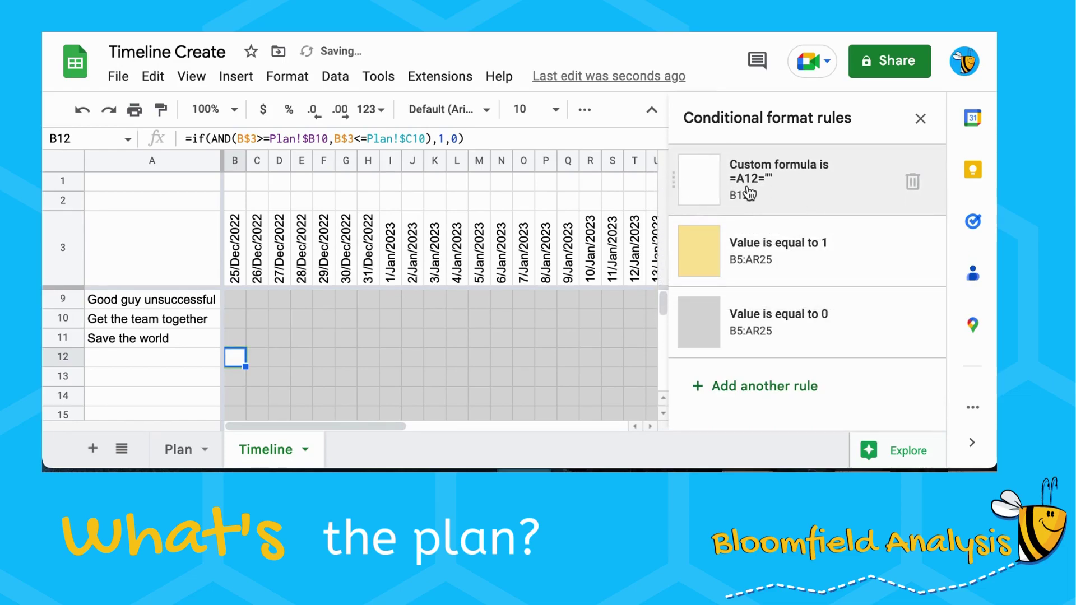
# Step: Reopen the blank-task rule and extend its range to B4:AR25
pyautogui.click(715, 180)
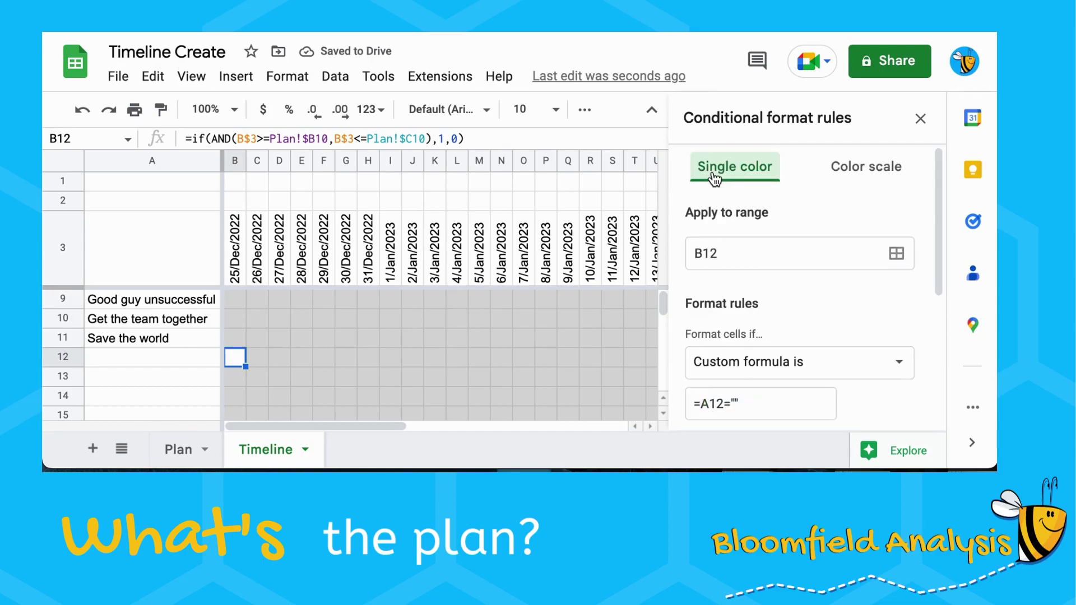
pyautogui.click(745, 257)
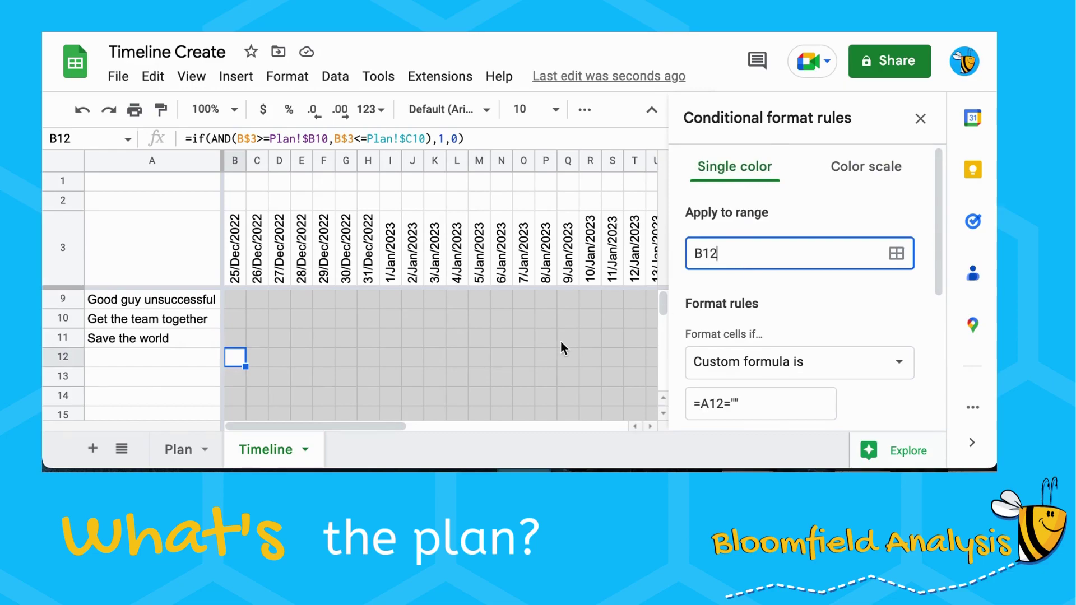
pyautogui.hscroll(2, 563, 344)
pyautogui.hscroll(7, 564, 344)
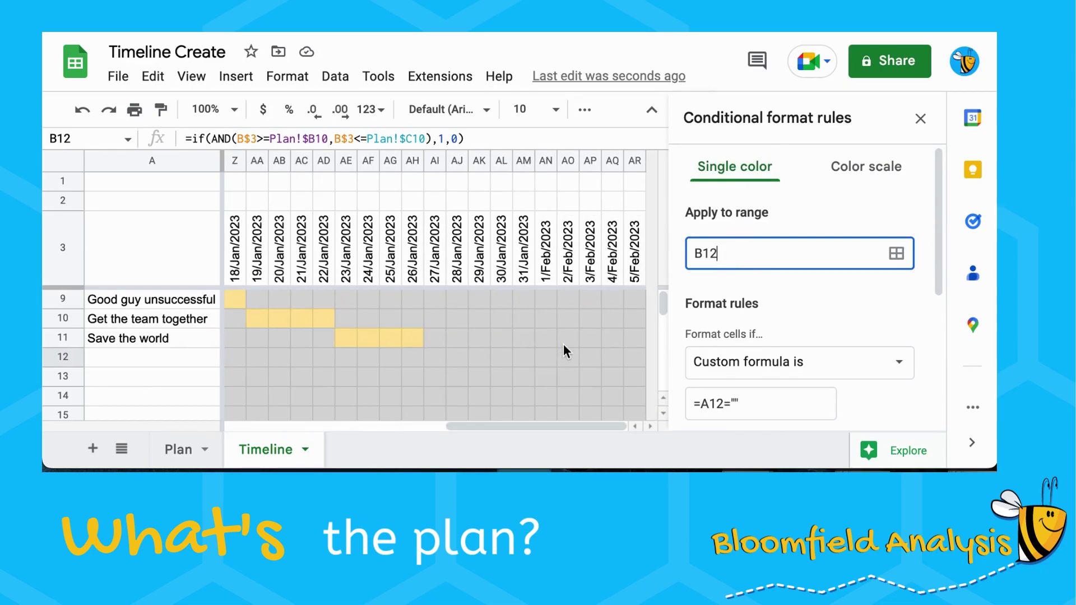
pyautogui.hscroll(-7, 563, 344)
pyautogui.scroll(-1, 563, 344)
pyautogui.scroll(1, 563, 344)
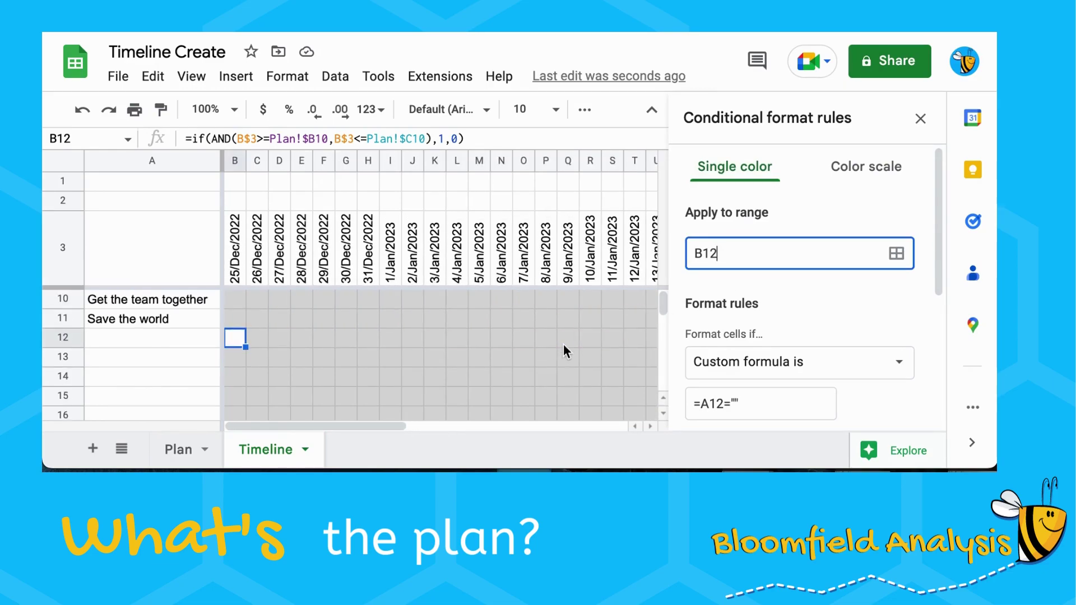
pyautogui.scroll(-1, 564, 352)
pyautogui.scroll(1, 563, 352)
pyautogui.click(751, 257)
pyautogui.write(':AR25')
pyautogui.press('BackSpace')
pyautogui.press('BackSpace')
pyautogui.write('3')
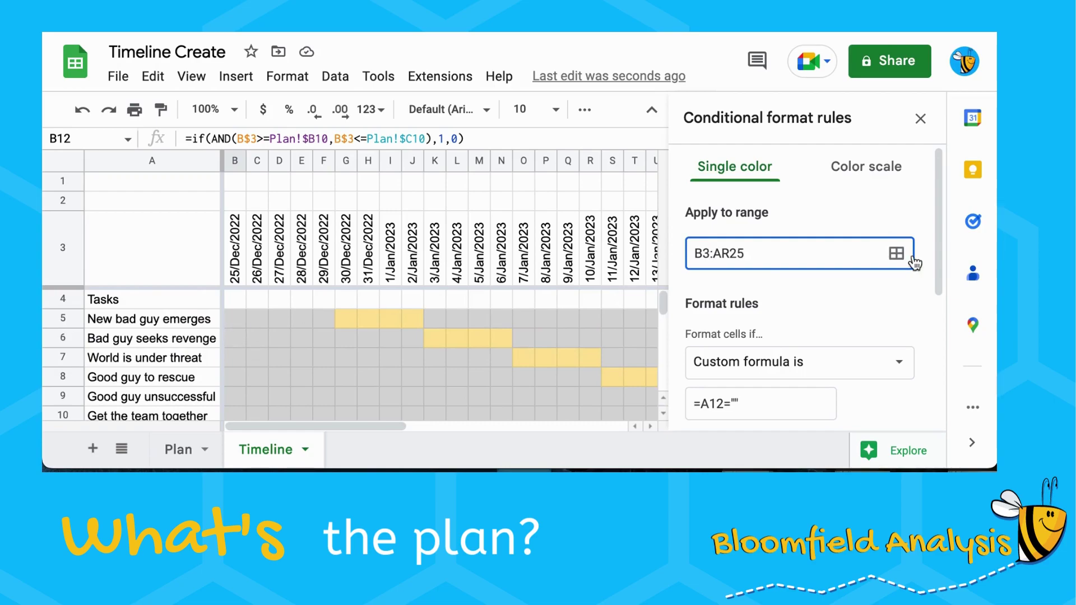
pyautogui.press('BackSpace')
pyautogui.write('4')
# Step: Change the rule's custom formula to =$A4="", matching the range's first row and locking column A
pyautogui.scroll(-3, 760, 311)
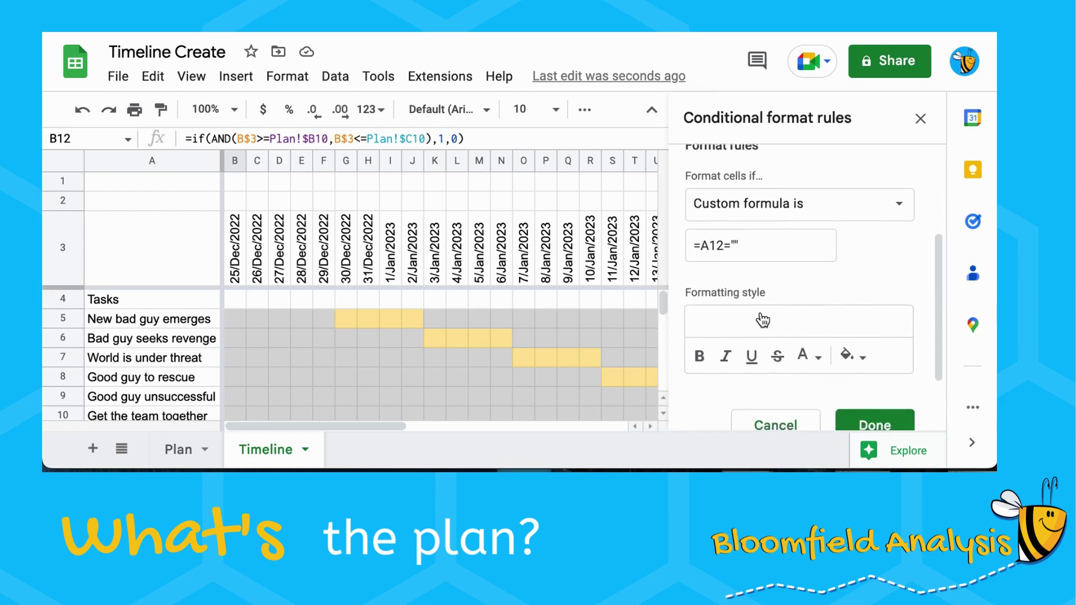
pyautogui.click(712, 229)
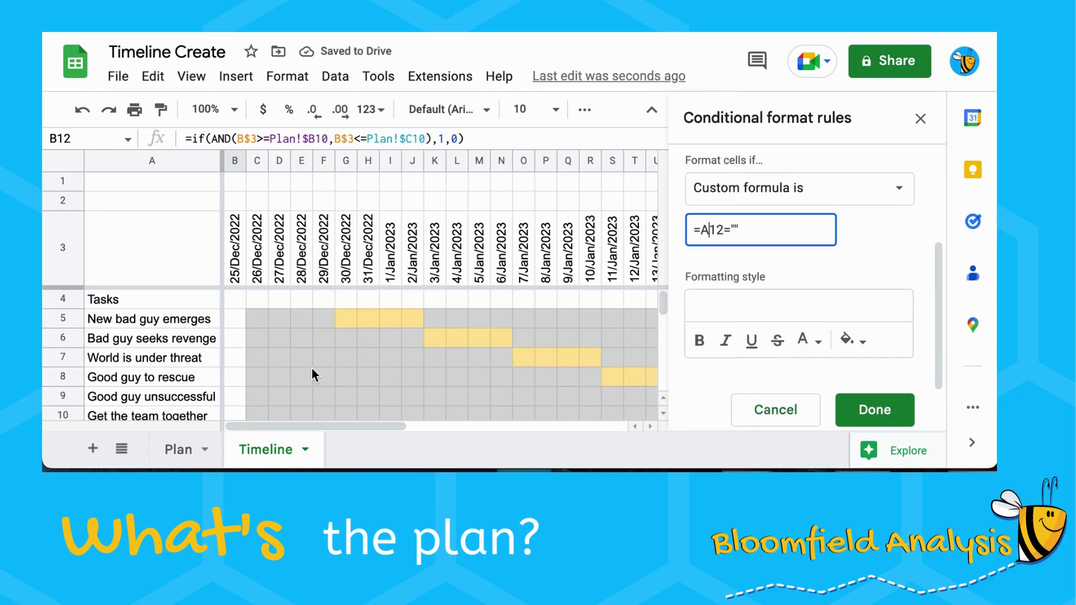
pyautogui.scroll(-1, 312, 368)
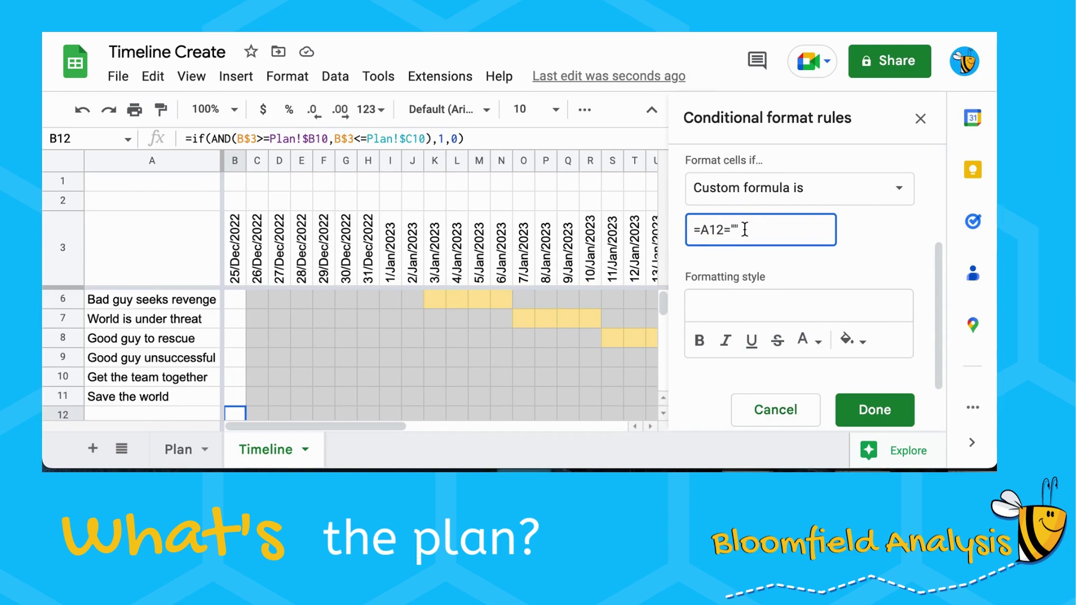
pyautogui.scroll(3, 746, 228)
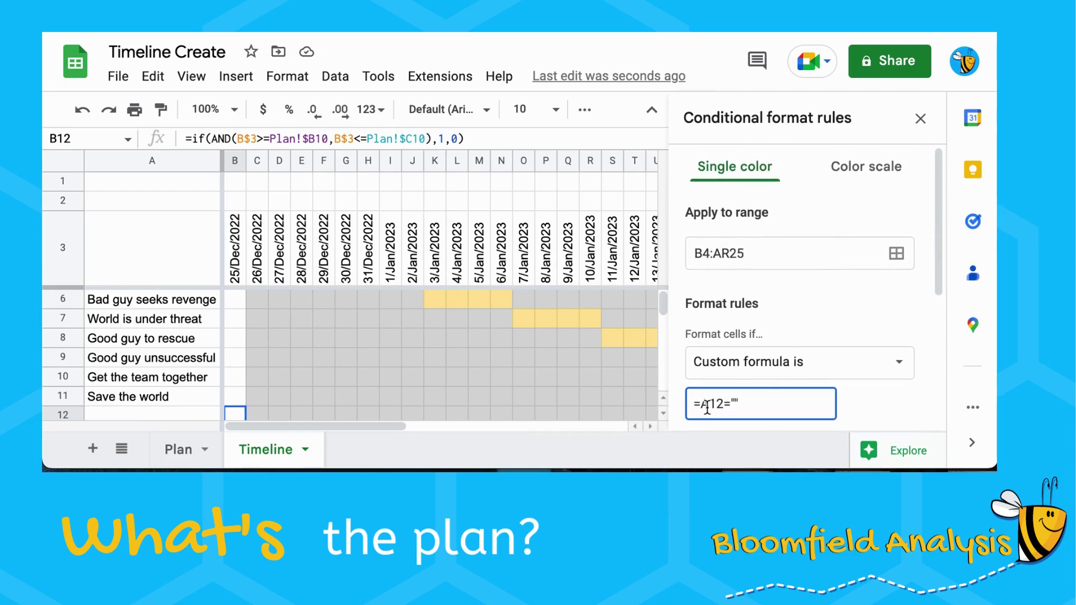
pyautogui.click(728, 405)
pyautogui.press('BackSpace')
pyautogui.press('BackSpace')
pyautogui.write('4')
pyautogui.press('Left')
pyautogui.press('Left')
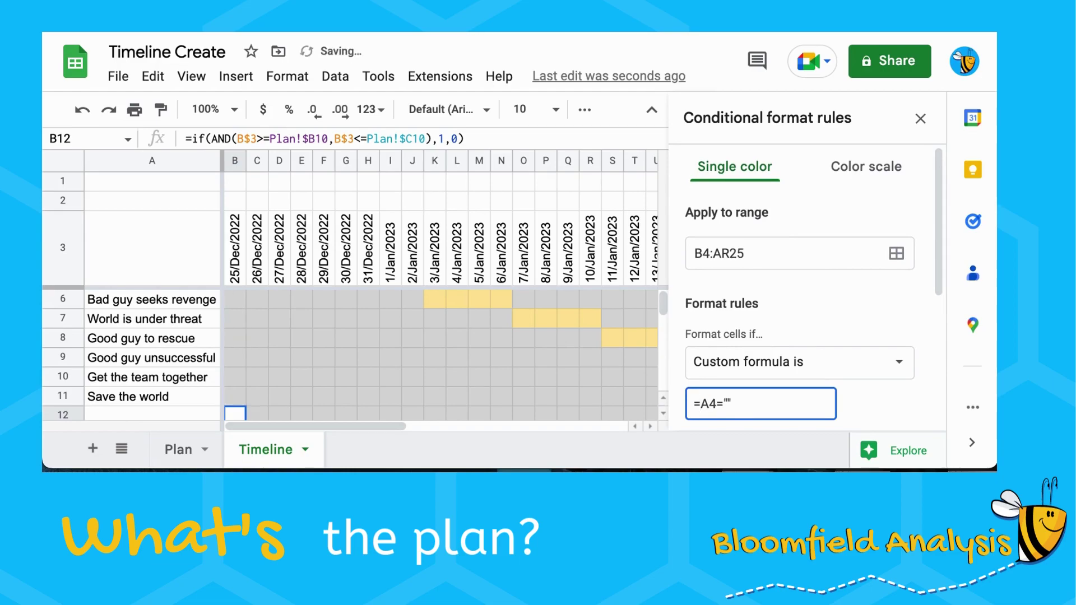
pyautogui.write('$')
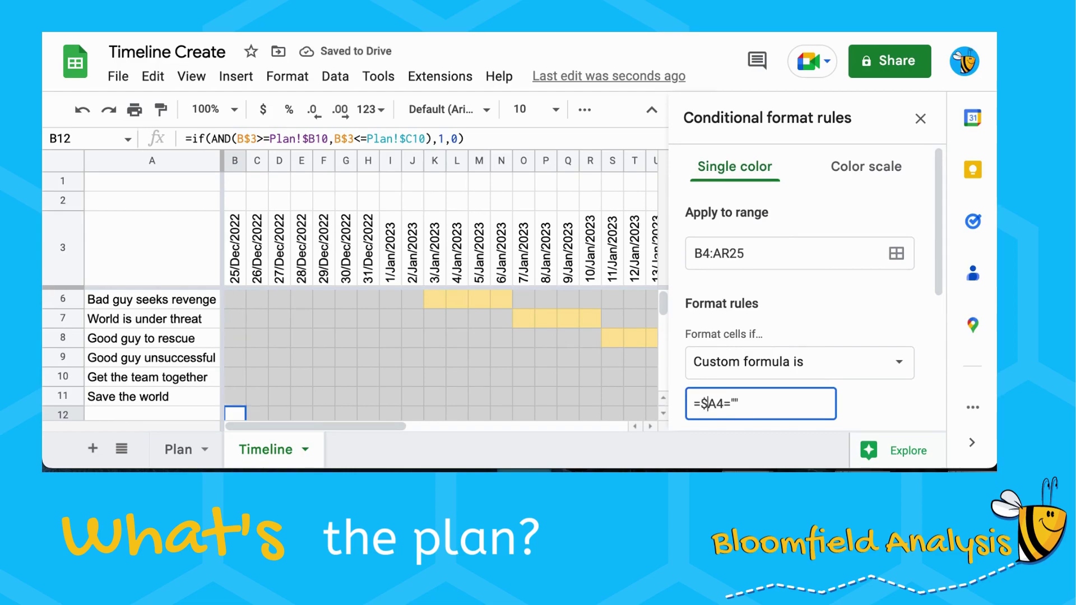
# Step: Check the formatting of the blank task rows from row 12 down across the date columns
pyautogui.scroll(-1, 583, 342)
pyautogui.scroll(-1, 584, 346)
pyautogui.hscroll(5, 581, 356)
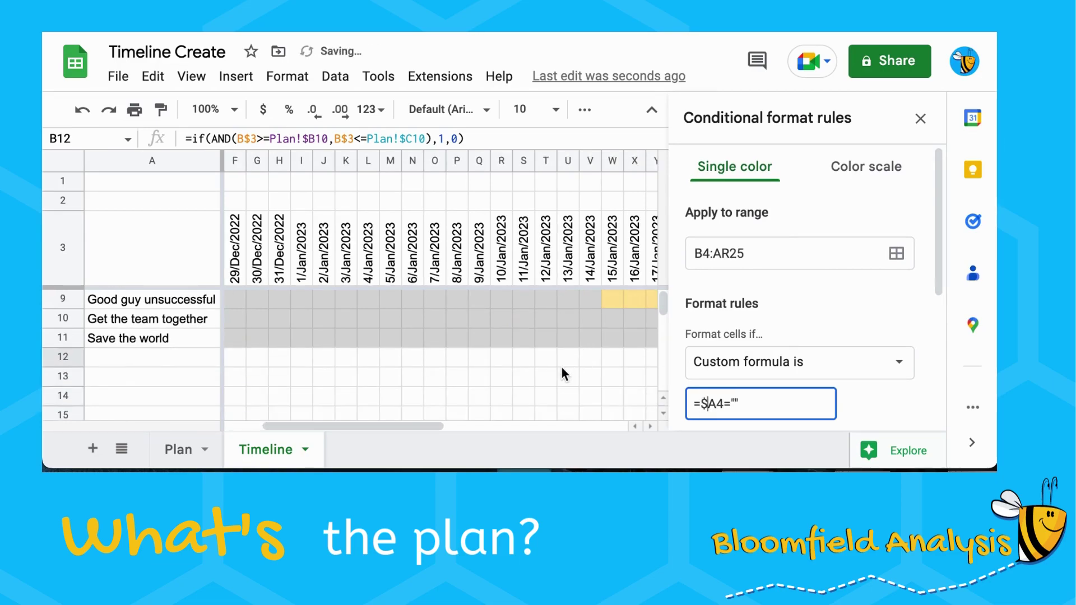
pyautogui.hscroll(-5, 303, 365)
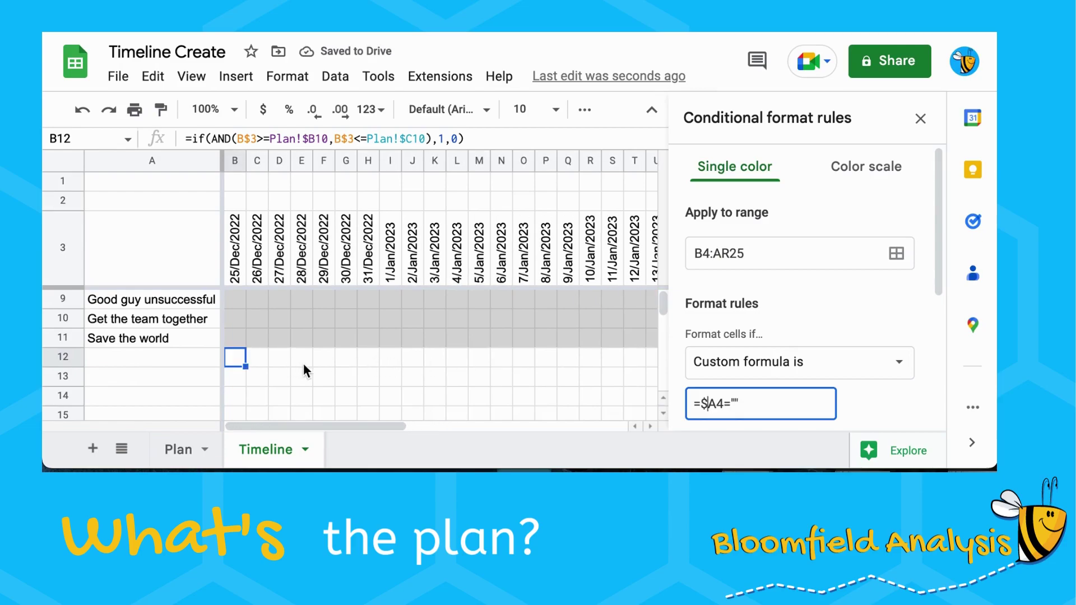
# Step: Save the blank-task rule with its =$A4="" formula and close the conditional format rules
pyautogui.scroll(-1, 245, 349)
pyautogui.scroll(1, 245, 347)
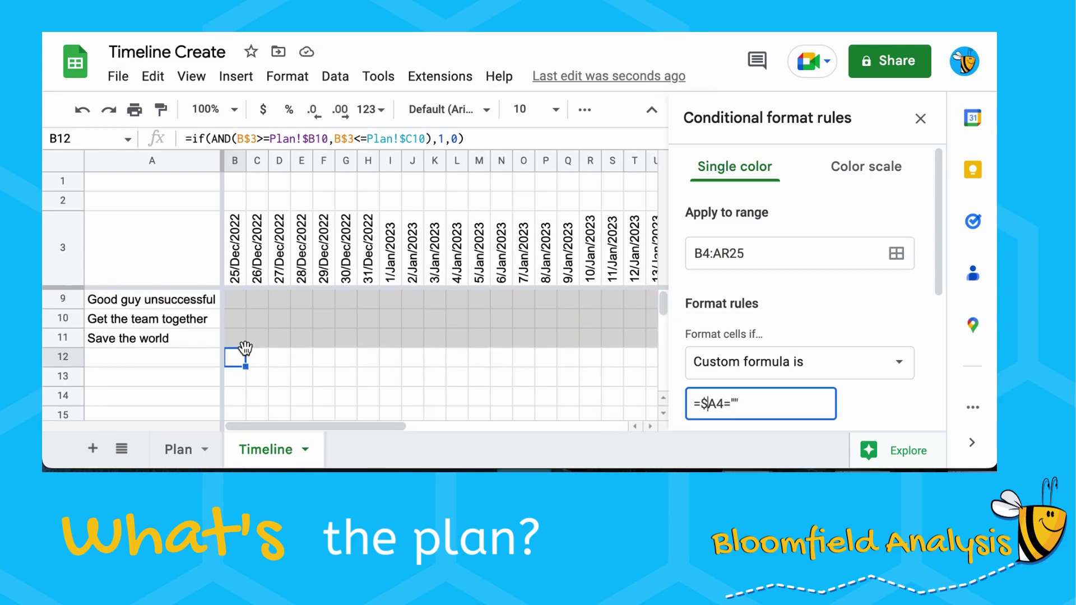
pyautogui.scroll(-2, 245, 348)
pyautogui.scroll(1, 245, 348)
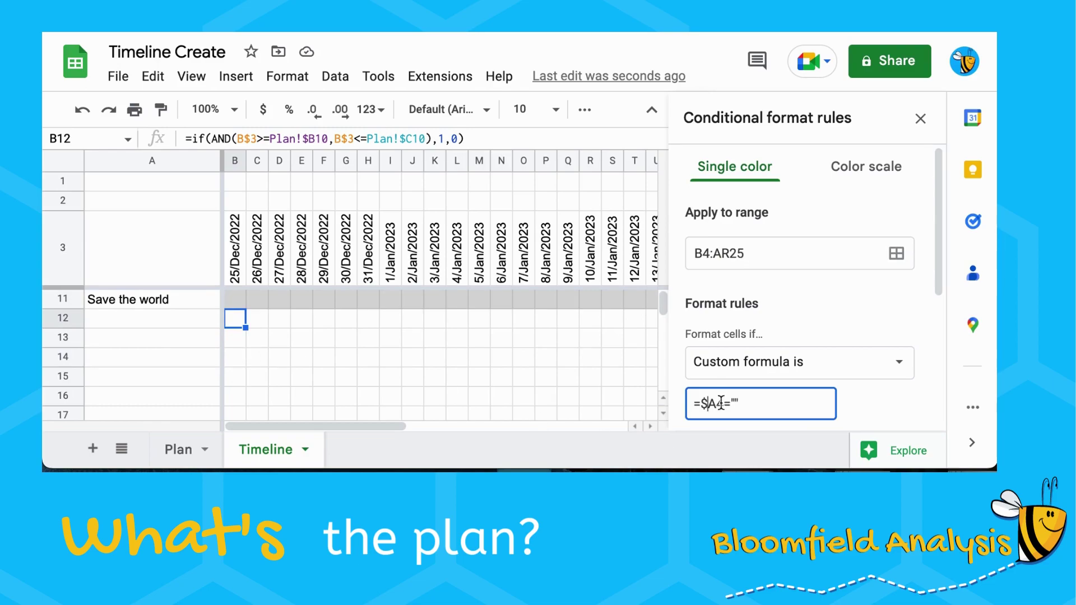
pyautogui.scroll(-3, 762, 382)
pyautogui.click(892, 412)
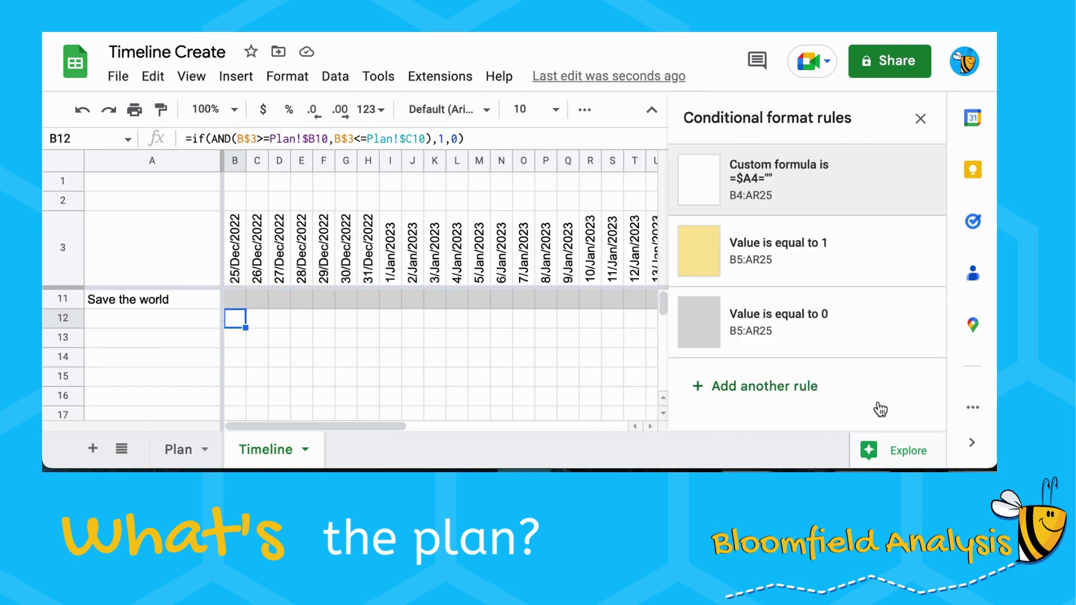
pyautogui.click(930, 122)
# Step: Add the task "Party!!" in cell A10 of the Plan sheet, below Save the world
pyautogui.click(175, 449)
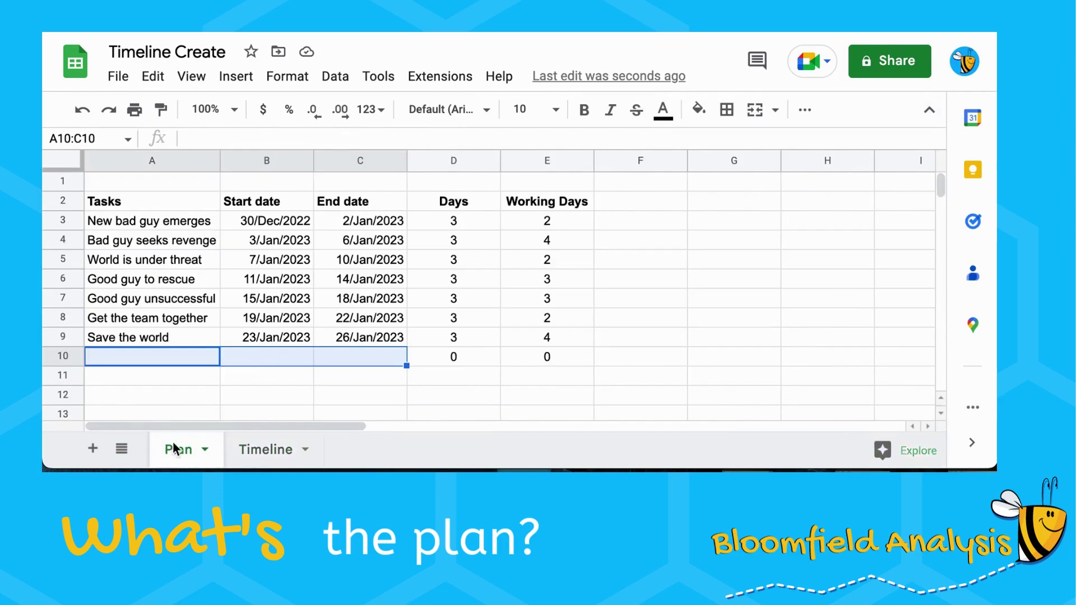
pyautogui.click(159, 362)
pyautogui.write('Party!!')
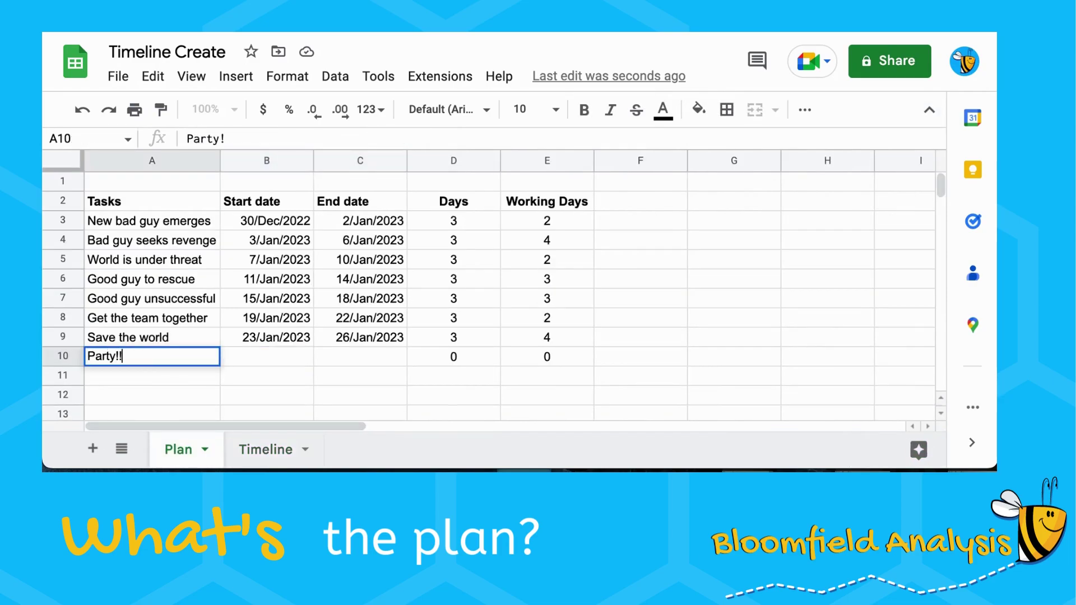
pyautogui.press('Return')
# Step: Copy the start and end date formulas from B9:C9 into B10:C10 for the Party!! task
pyautogui.click(267, 337)
pyautogui.keyDown('shift'); pyautogui.click(387, 336); pyautogui.keyUp('shift')
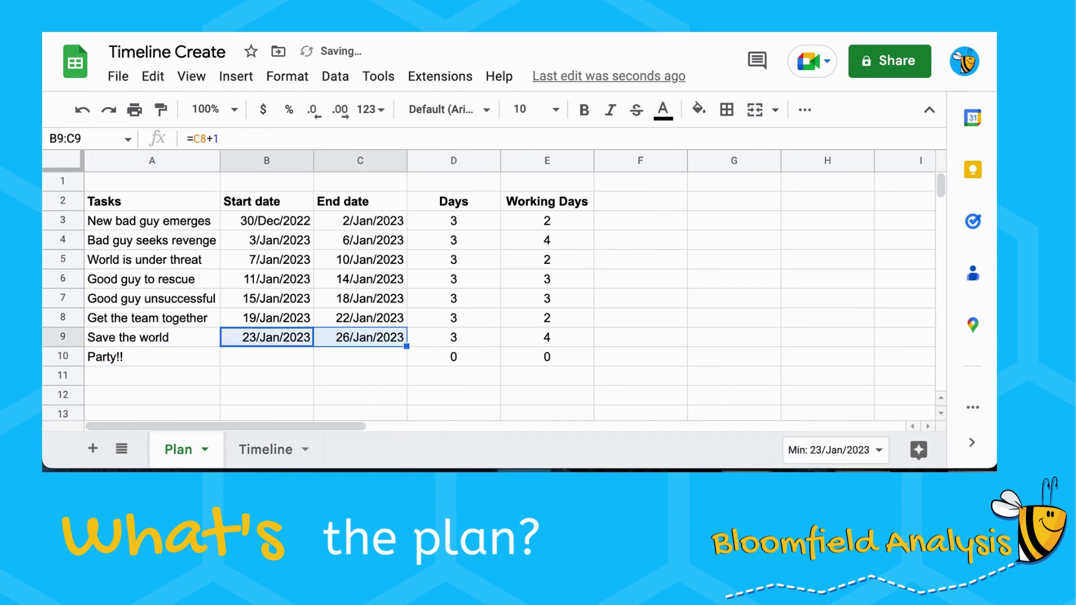
pyautogui.hotkey('ctrl', 'c')
pyautogui.click(267, 357)
pyautogui.hotkey('ctrl', 'v')
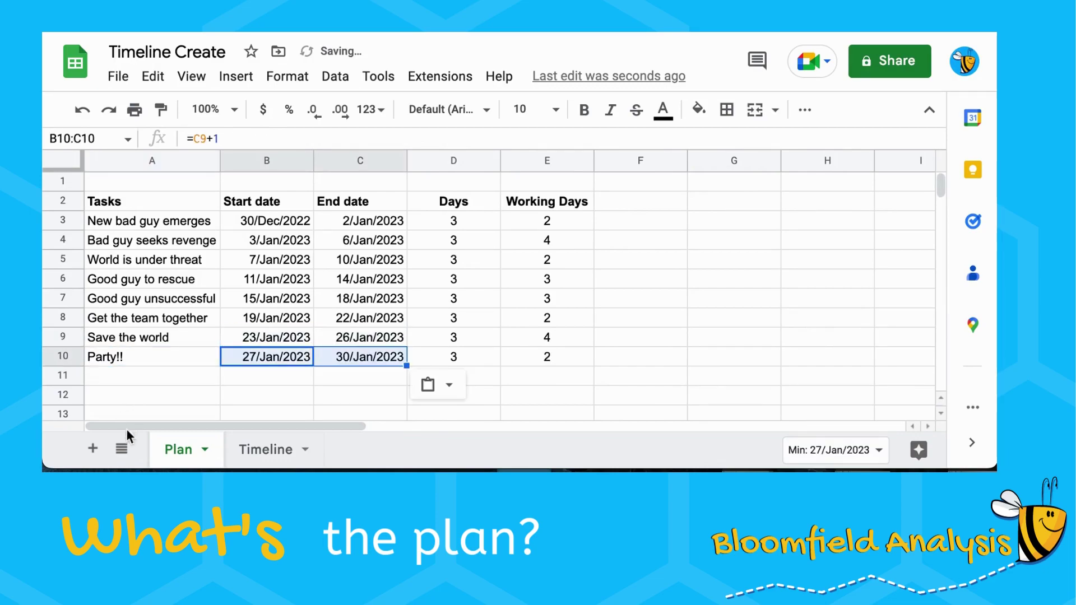
# Step: Check on the Timeline sheet how the new Party!! row and the other task bars are shown across the dates
pyautogui.click(268, 449)
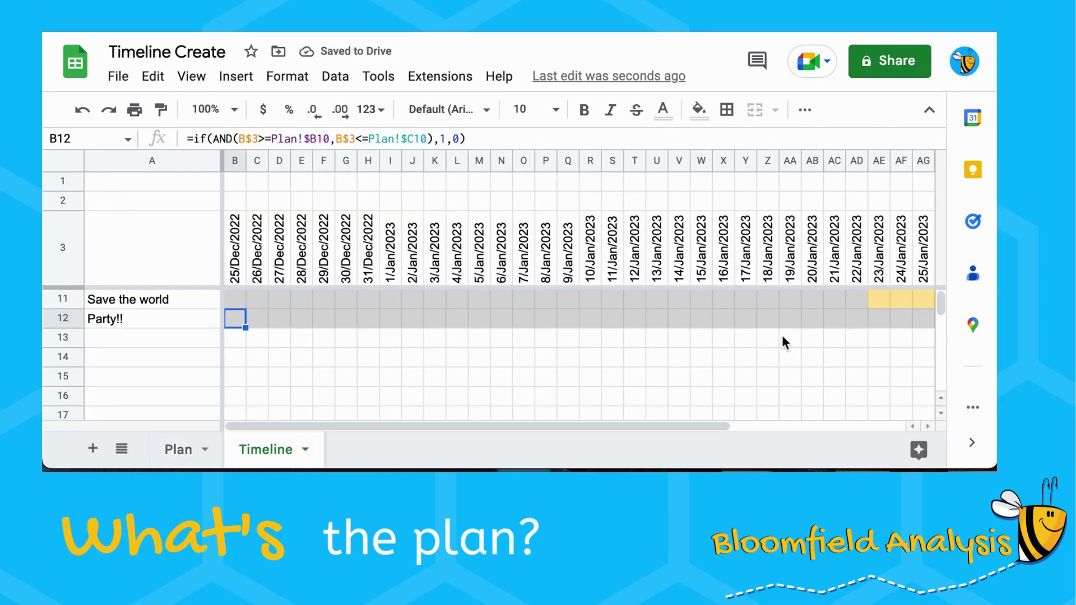
pyautogui.scroll(1, 664, 334)
pyautogui.hscroll(5, 664, 335)
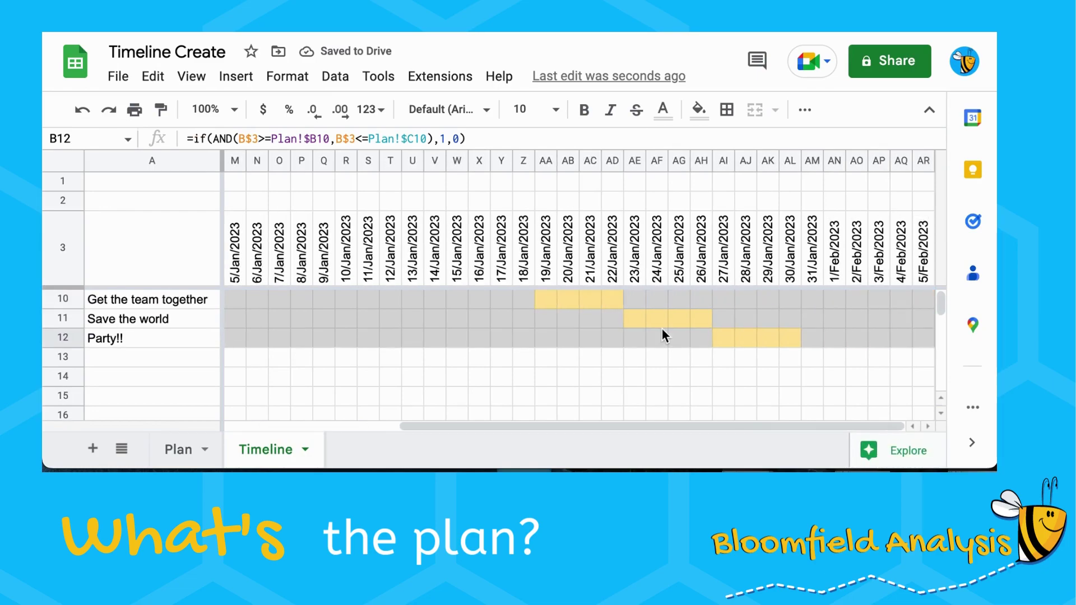
pyautogui.hscroll(-2, 643, 384)
pyautogui.scroll(3, 643, 385)
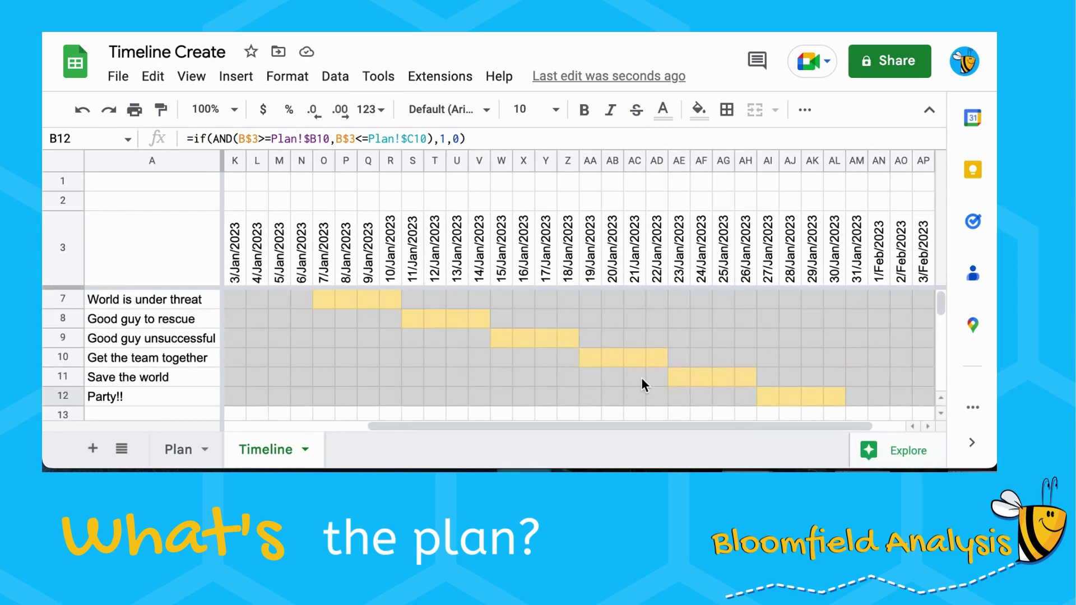
pyautogui.scroll(3, 642, 378)
pyautogui.hscroll(-2, 641, 378)
pyautogui.hscroll(-6, 633, 377)
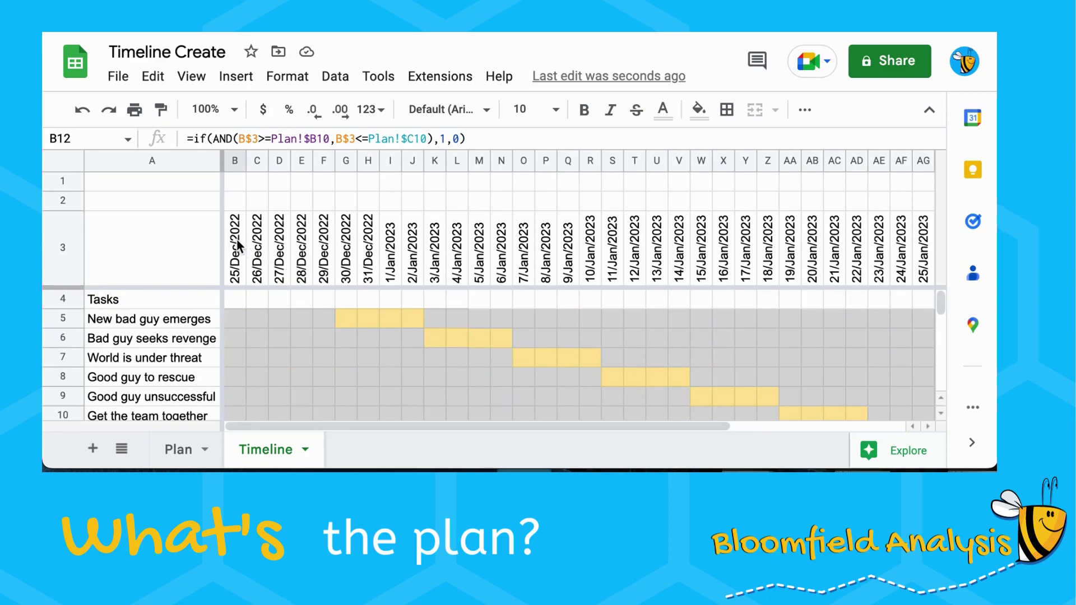
# Step: Examine the date headers in row 3 and the empty cells beside Tasks in row 4 of the timeline
pyautogui.moveTo(235, 249); pyautogui.dragTo(764, 248)
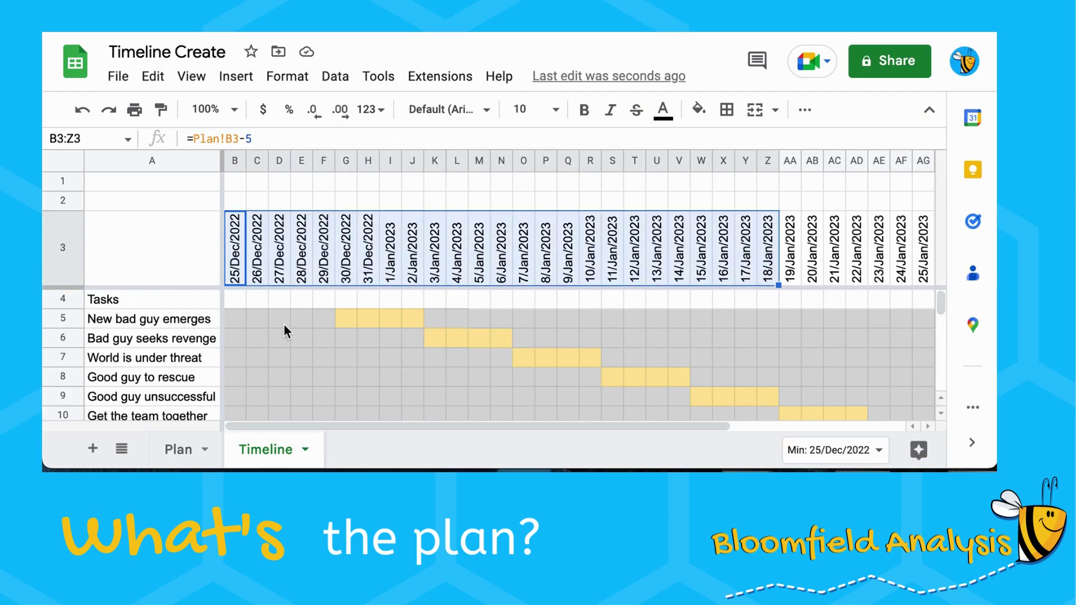
pyautogui.click(256, 272)
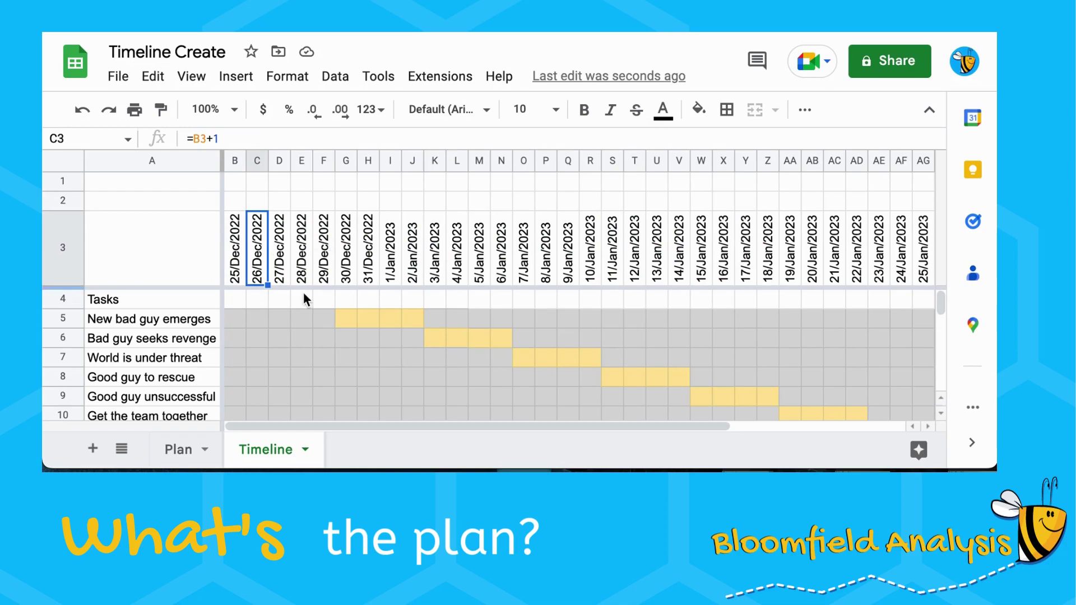
pyautogui.scroll(-1, 302, 296)
pyautogui.scroll(1, 302, 296)
pyautogui.click(266, 299)
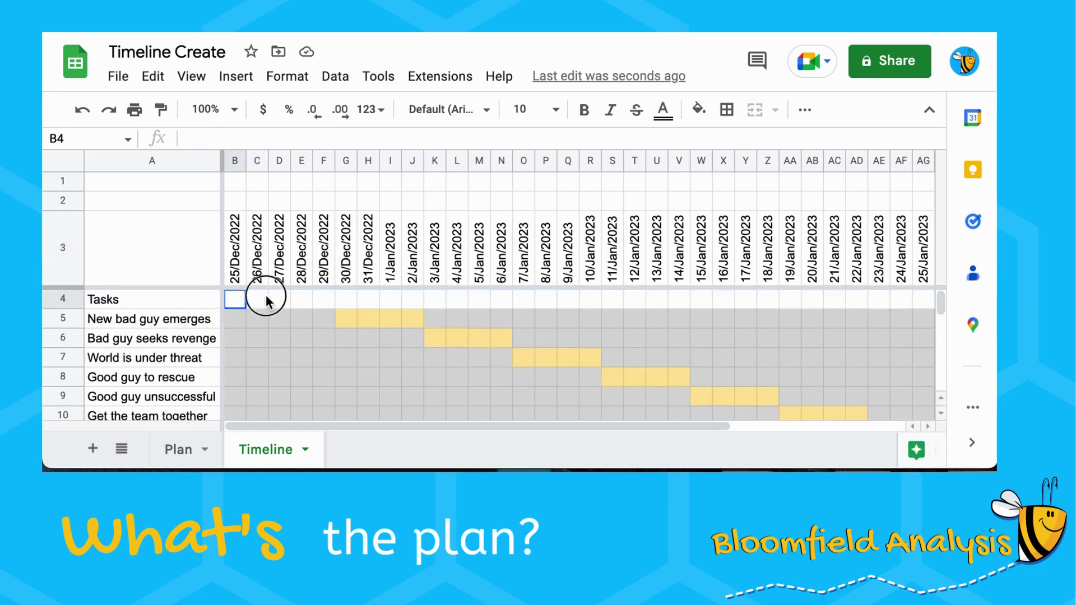
pyautogui.moveTo(266, 299); pyautogui.dragTo(402, 299)
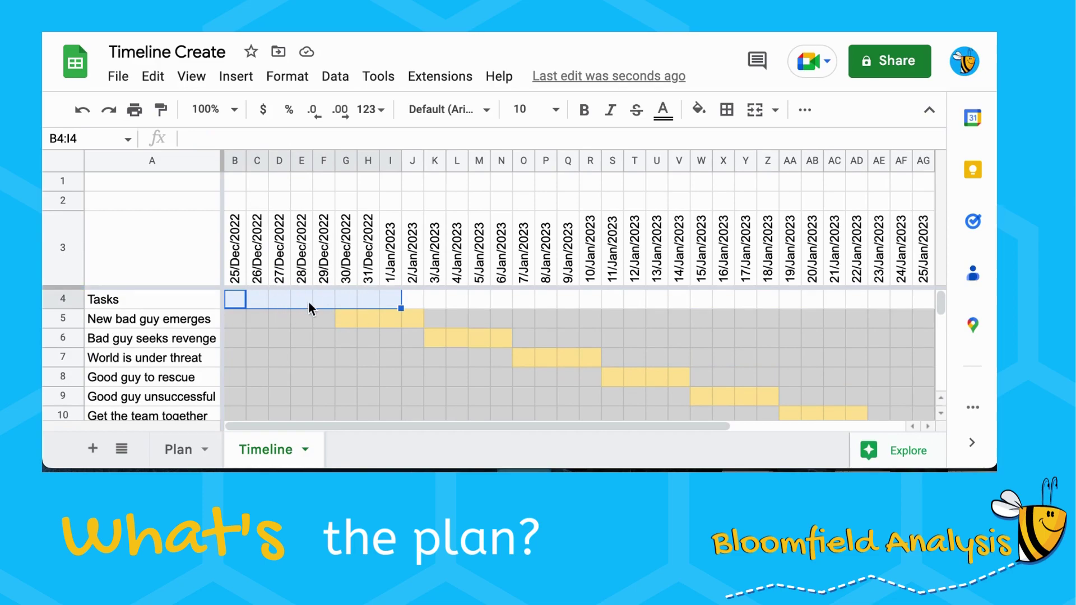
pyautogui.click(303, 247)
pyautogui.moveTo(303, 246); pyautogui.dragTo(333, 307)
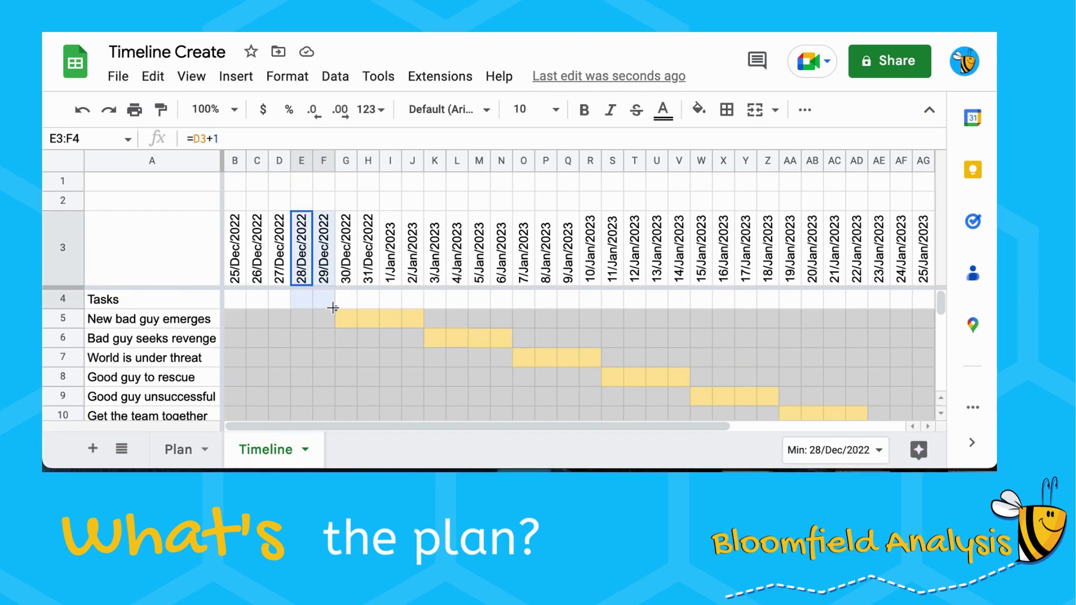